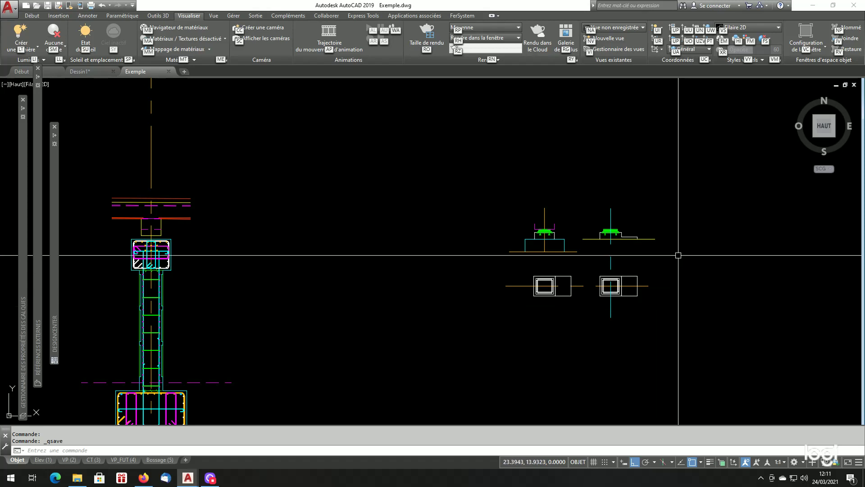
# Make Gro-AA_VU the current layer by matching it to the white plinth outline in the first bearing section.
pyautogui.scroll(2, 676, 255)
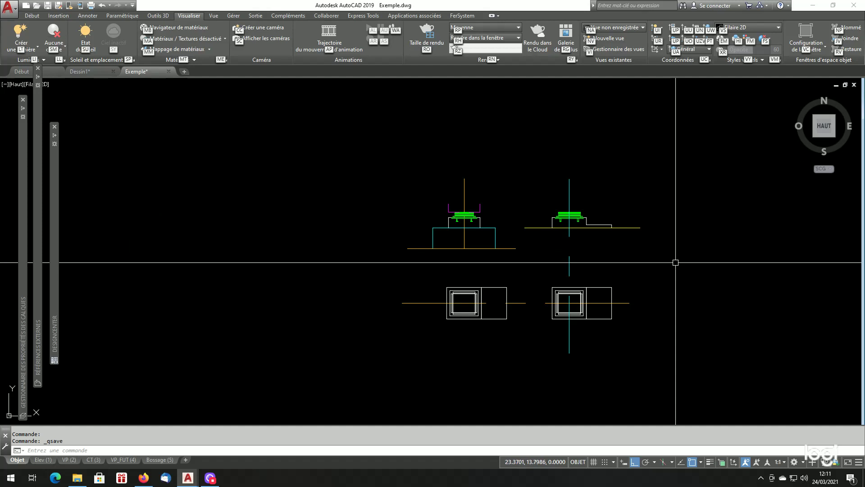
pyautogui.scroll(2, 551, 218)
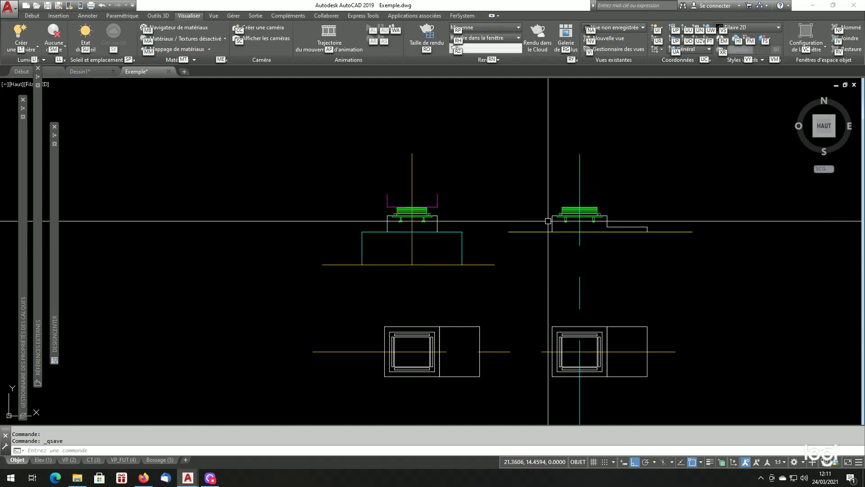
pyautogui.scroll(2, 481, 210)
pyautogui.scroll(2, 329, 245)
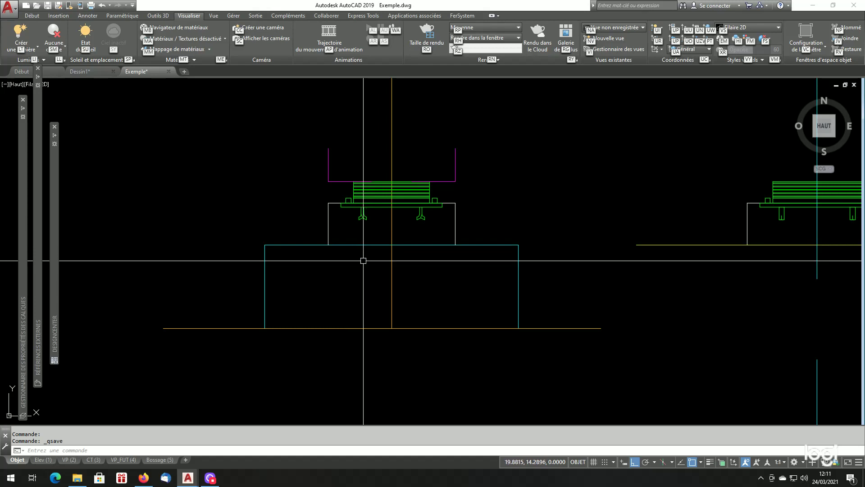
pyautogui.click(32, 17)
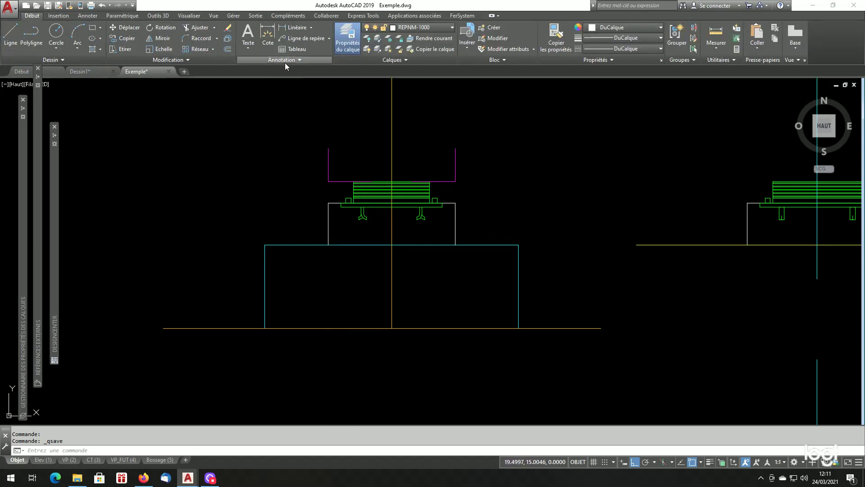
pyautogui.click(434, 39)
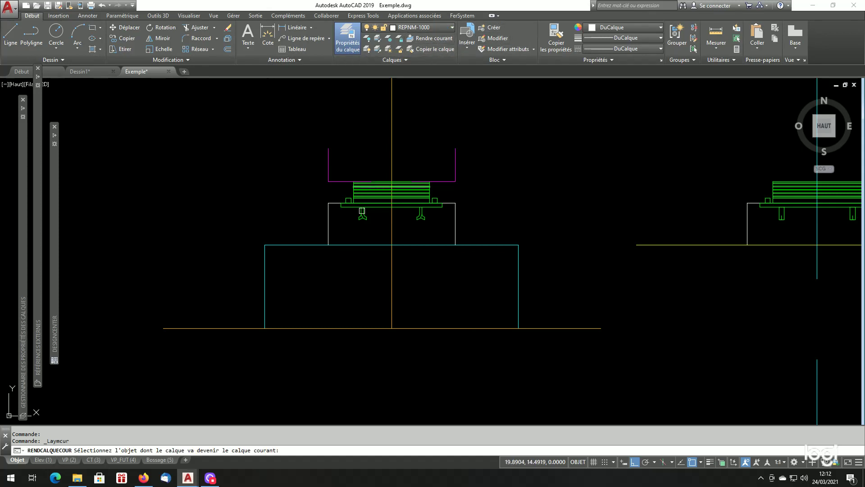
pyautogui.click(329, 233)
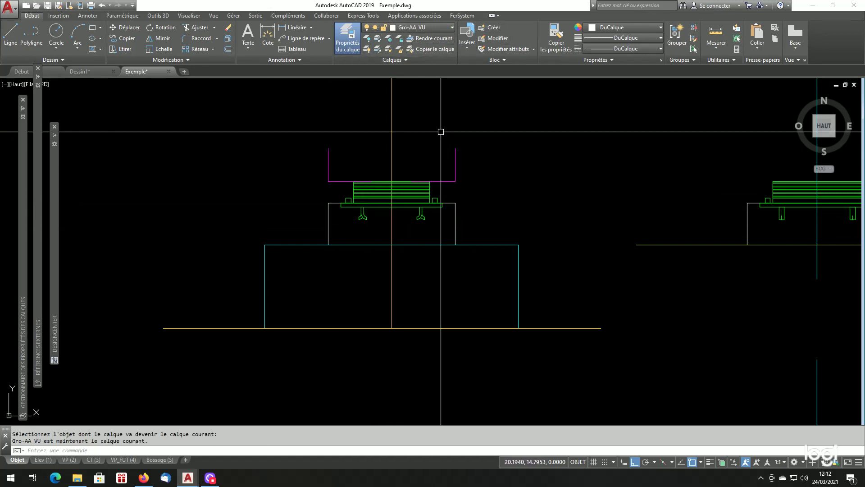
# Draw an irregular polyline below the first section's plinth, joining the lower ends of its two vertical sides.
pyautogui.scroll(4, 356, 243)
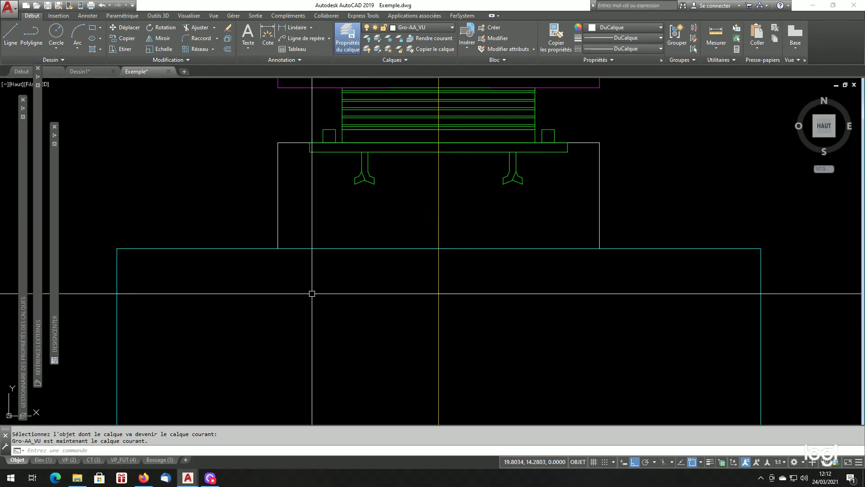
pyautogui.write('l')
pyautogui.press('Return')
pyautogui.click(278, 248)
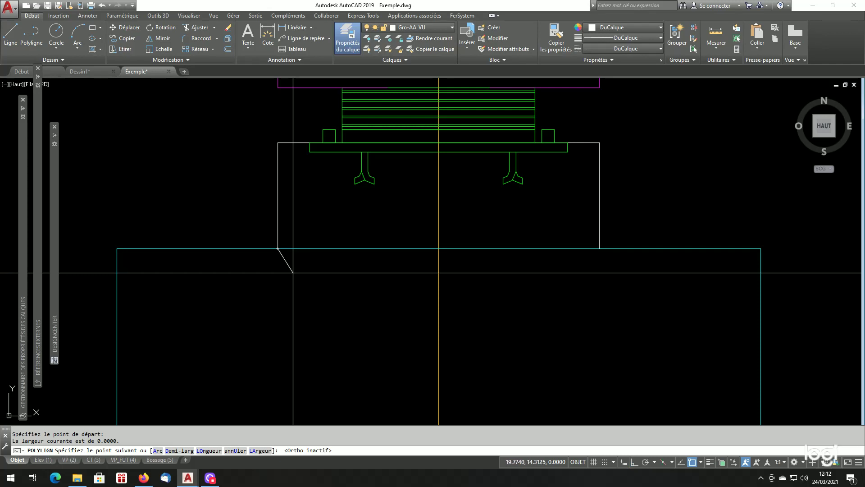
pyautogui.click(294, 267)
pyautogui.click(369, 265)
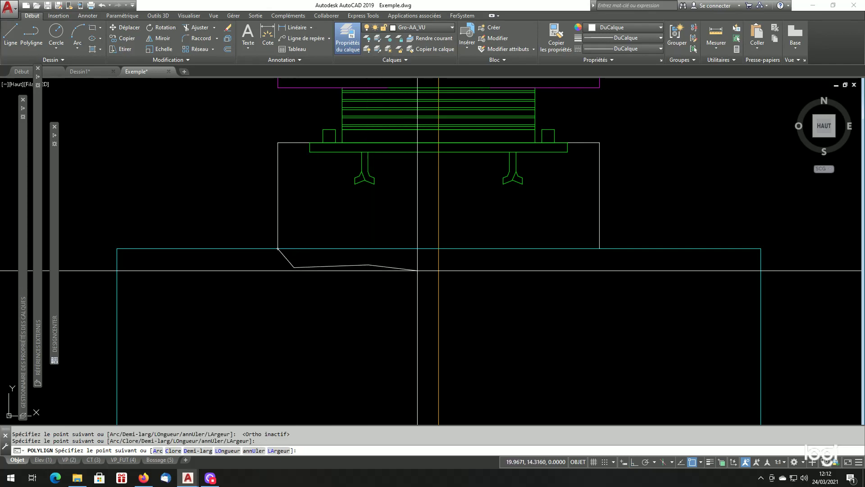
pyautogui.click(417, 270)
pyautogui.click(482, 264)
pyautogui.click(558, 271)
pyautogui.click(596, 266)
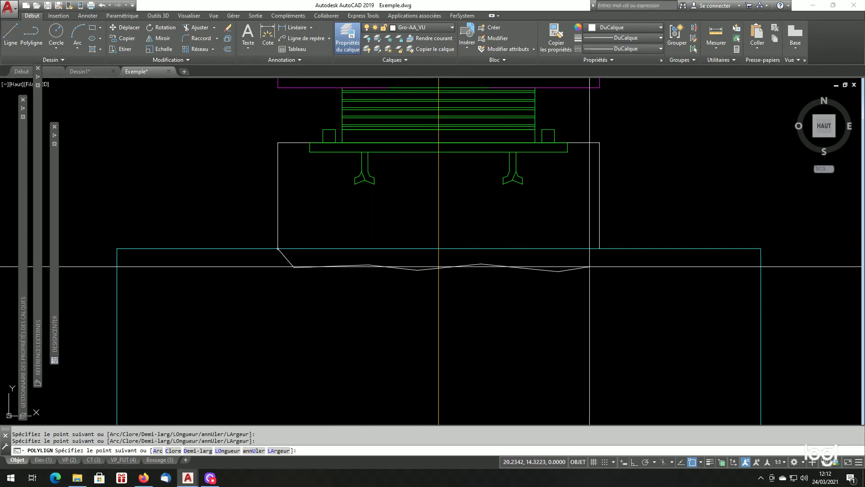
pyautogui.click(599, 248)
pyautogui.press('Return')
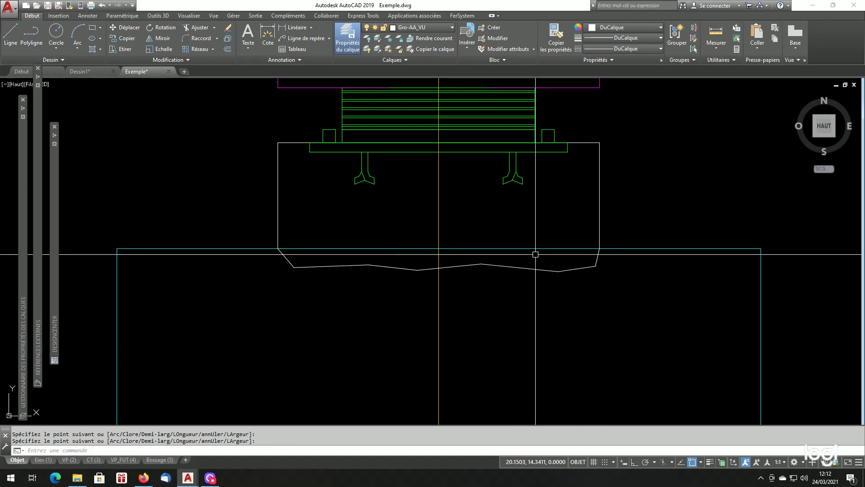
# Trim away the cyan line between the two sides of the first section's plinth.
pyautogui.write('aj')
pyautogui.press('Return')
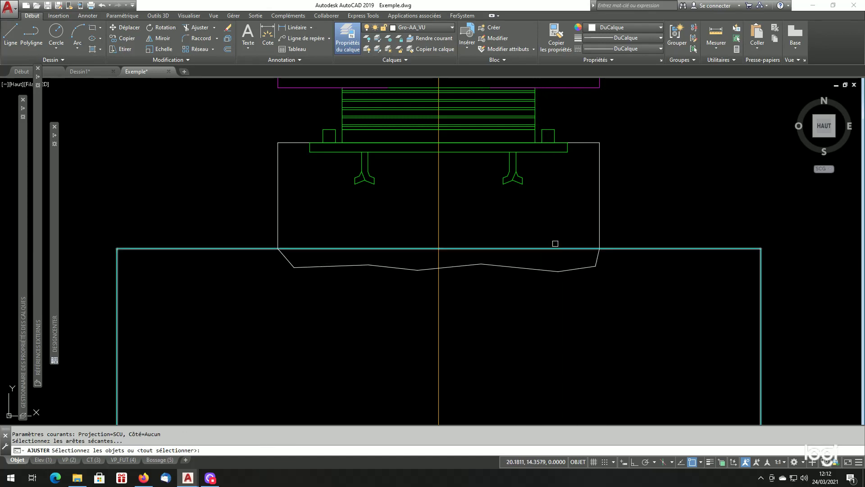
pyautogui.click(601, 232)
pyautogui.press('Return')
pyautogui.scroll(-5, 387, 253)
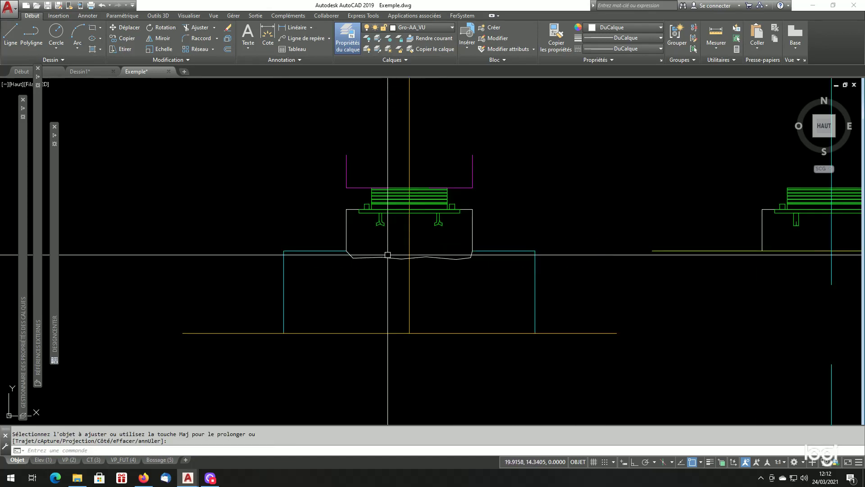
# Draw an irregular polyline under the second section's stepped plinth, from its lower-left corner to its lower-right corner.
pyautogui.scroll(2, 459, 272)
pyautogui.scroll(-4, 421, 247)
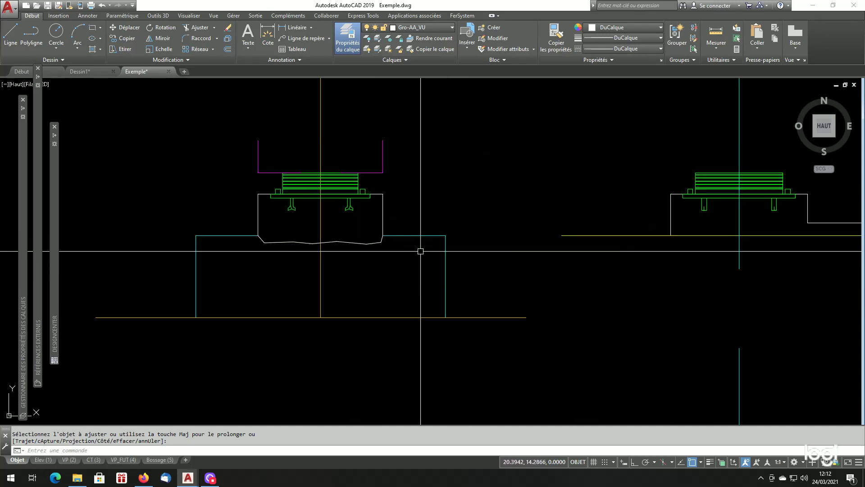
pyautogui.scroll(2, 674, 258)
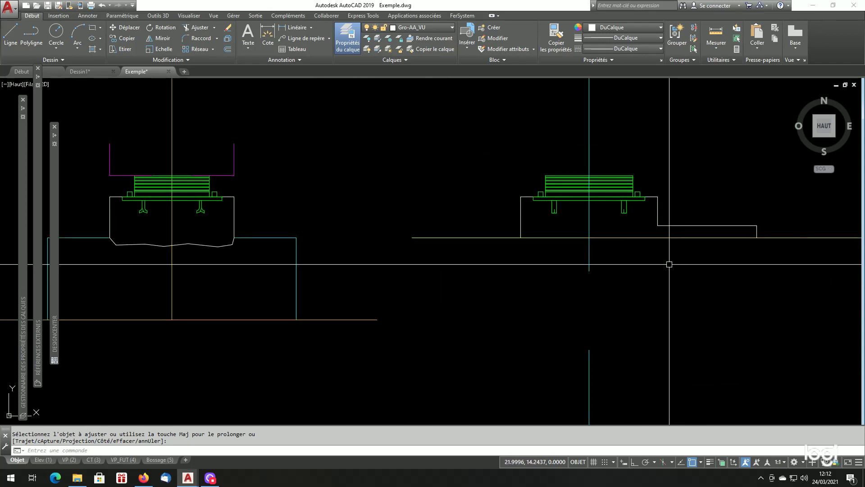
pyautogui.press('Return')
pyautogui.write('po')
pyautogui.press('Return')
pyautogui.click(521, 237)
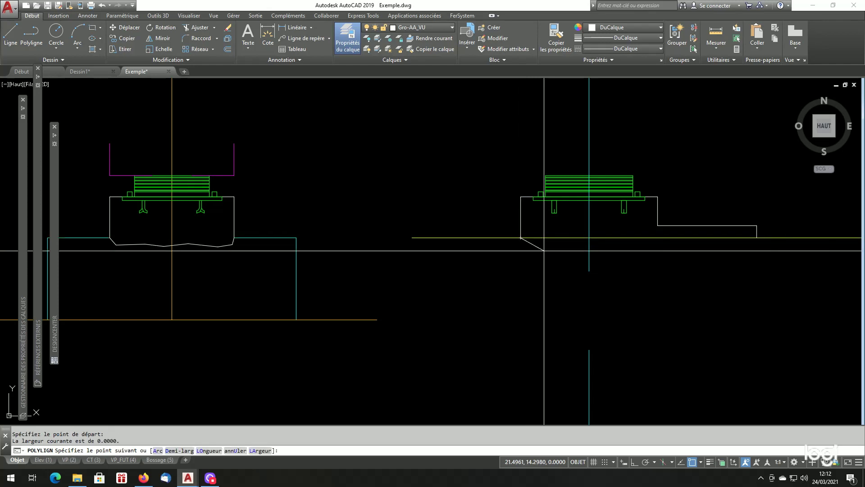
pyautogui.scroll(2, 545, 250)
pyautogui.click(514, 240)
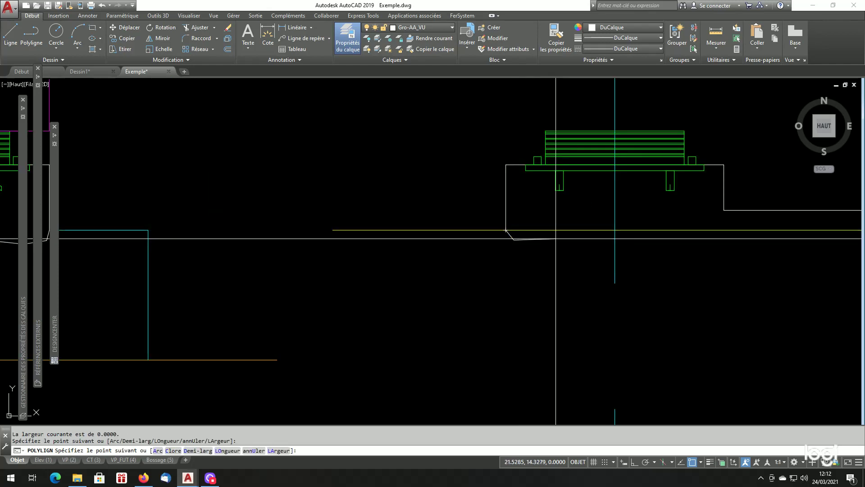
pyautogui.click(555, 238)
pyautogui.click(582, 241)
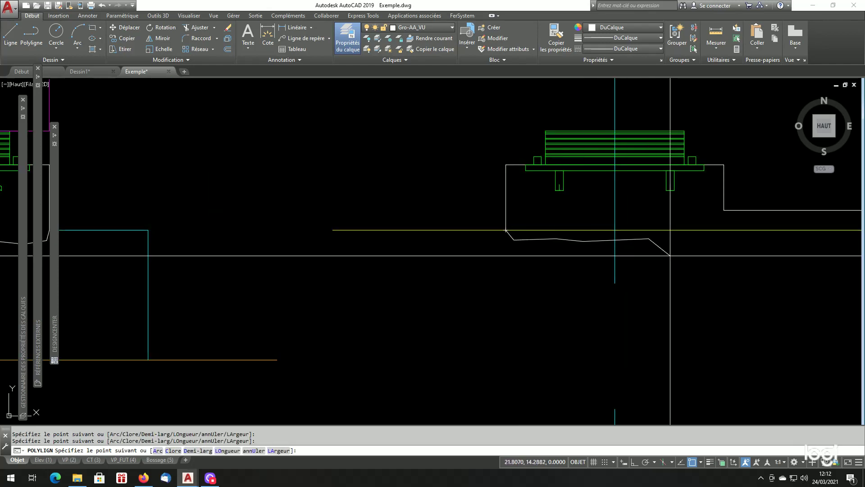
pyautogui.scroll(-3, 671, 255)
pyautogui.scroll(3, 727, 256)
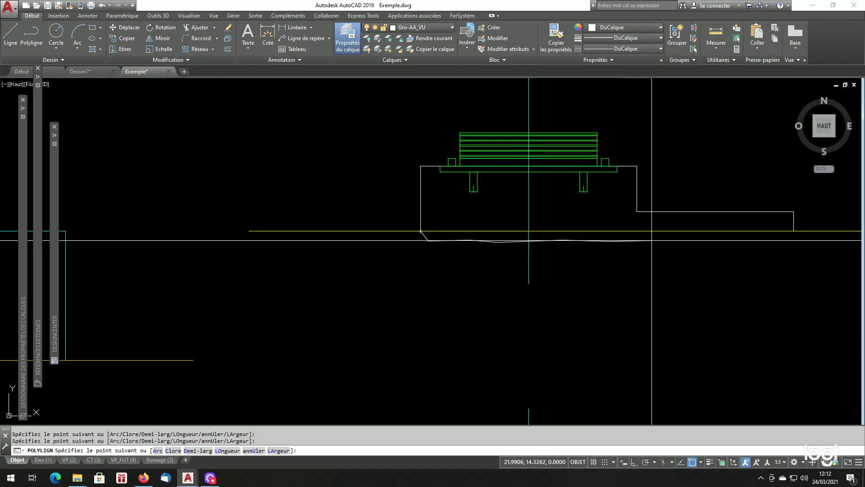
pyautogui.click(702, 245)
pyautogui.click(738, 239)
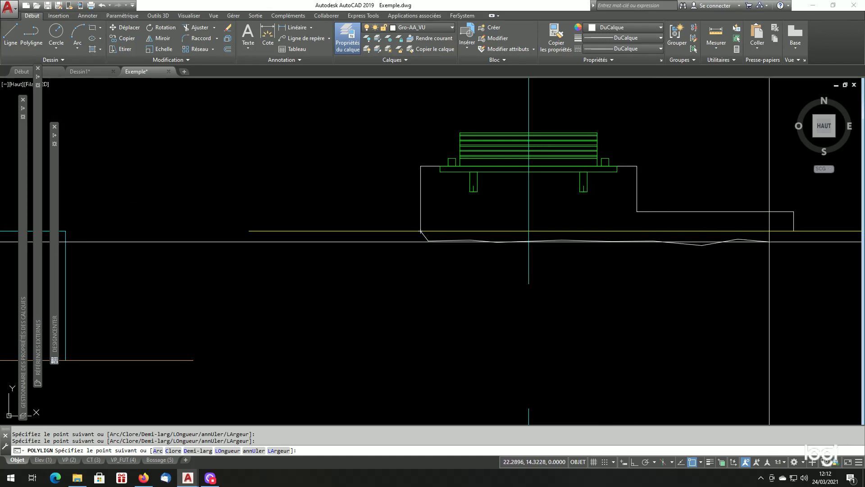
pyautogui.click(786, 244)
pyautogui.click(793, 232)
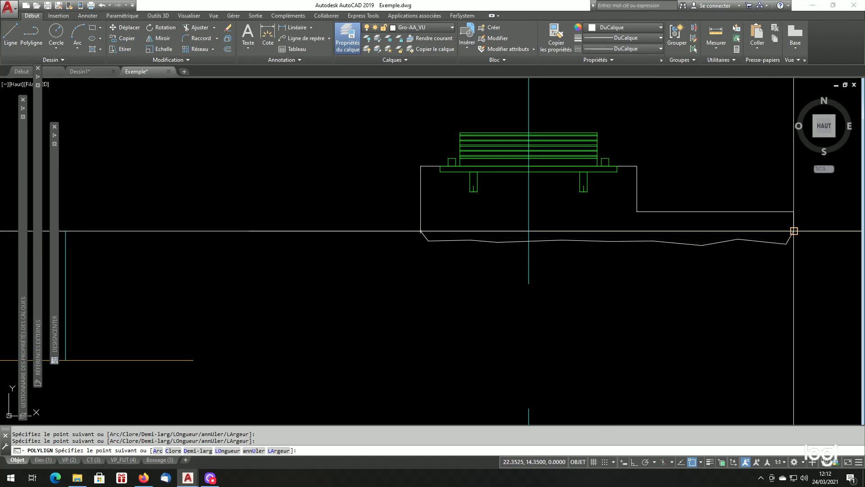
pyautogui.press('Return')
# Trim away the yellow ground line between the outer corners of the second section's plinth.
pyautogui.write('a')
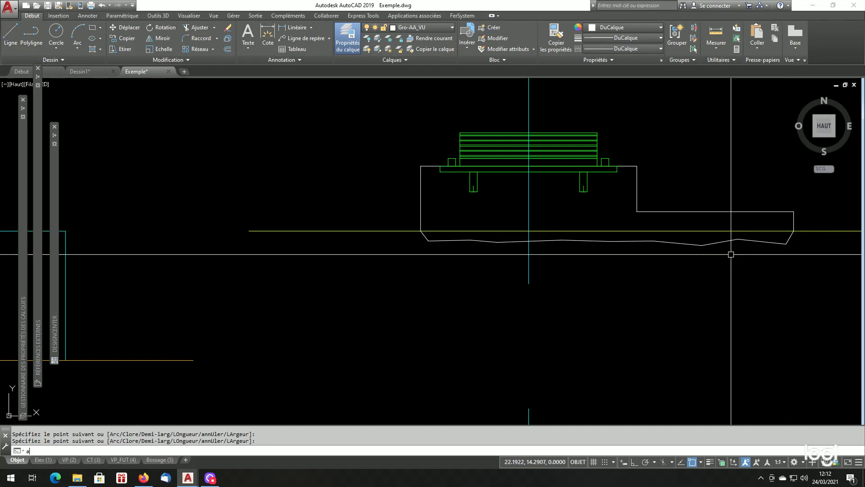
pyautogui.write('j')
pyautogui.press('Return')
pyautogui.press('Return')
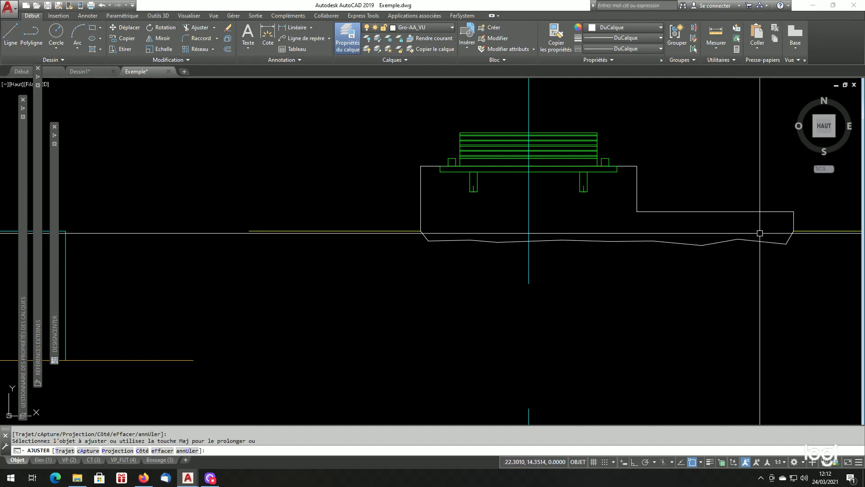
pyautogui.press('Escape')
# Examine the irregular plinth undersides in both sections and compare them with the plan views below.
pyautogui.scroll(-6, 760, 233)
pyautogui.scroll(4, 381, 229)
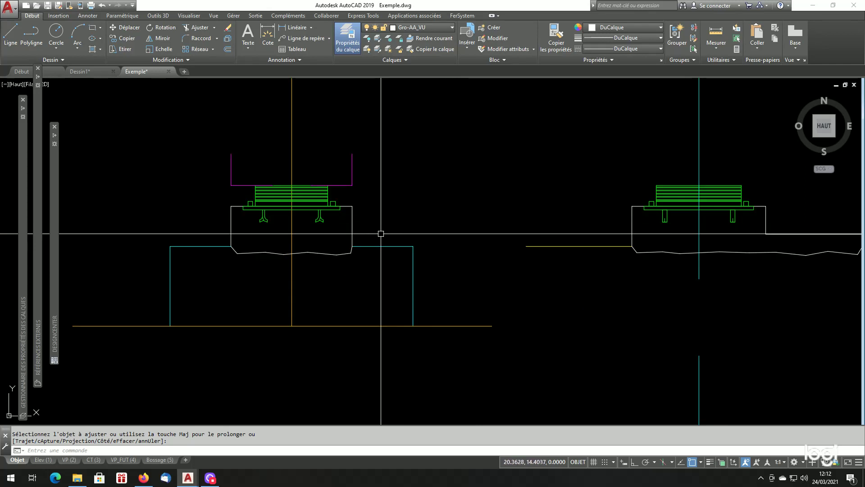
pyautogui.scroll(-4, 381, 233)
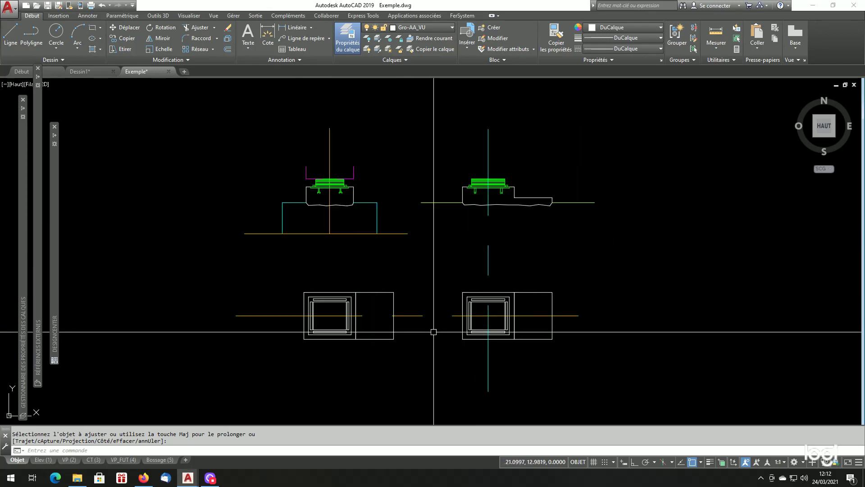
pyautogui.scroll(2, 516, 313)
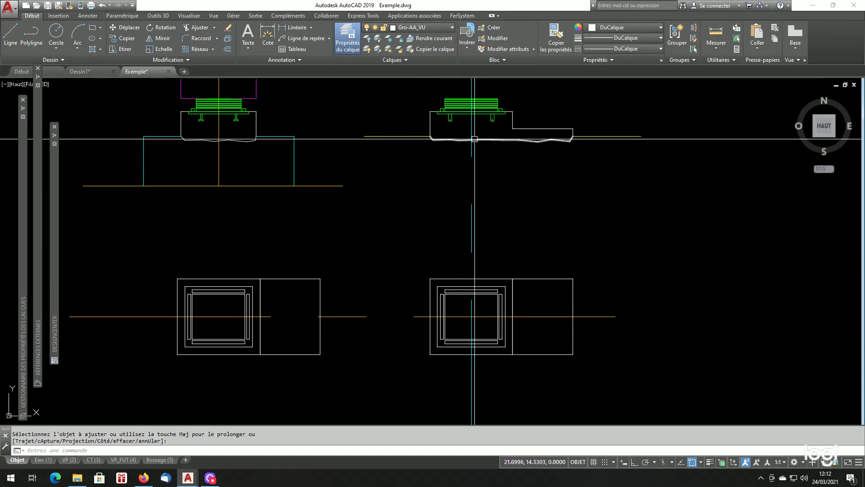
pyautogui.click(564, 136)
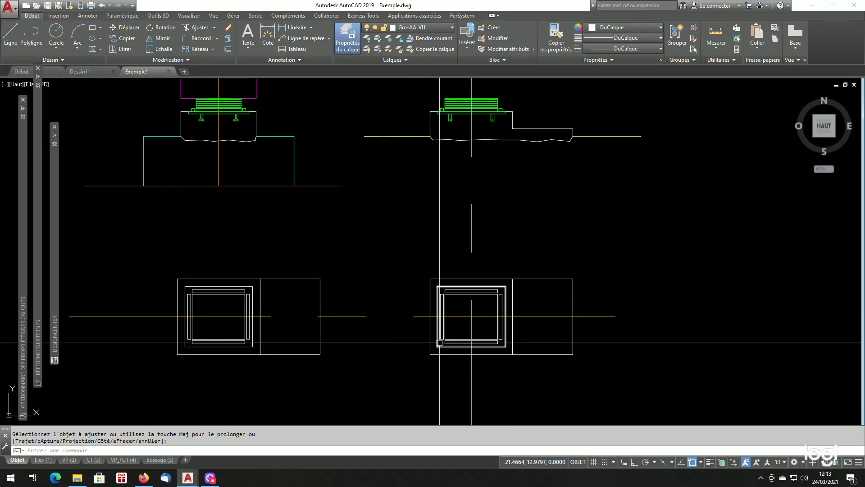
pyautogui.scroll(-2, 443, 347)
pyautogui.scroll(2, 455, 356)
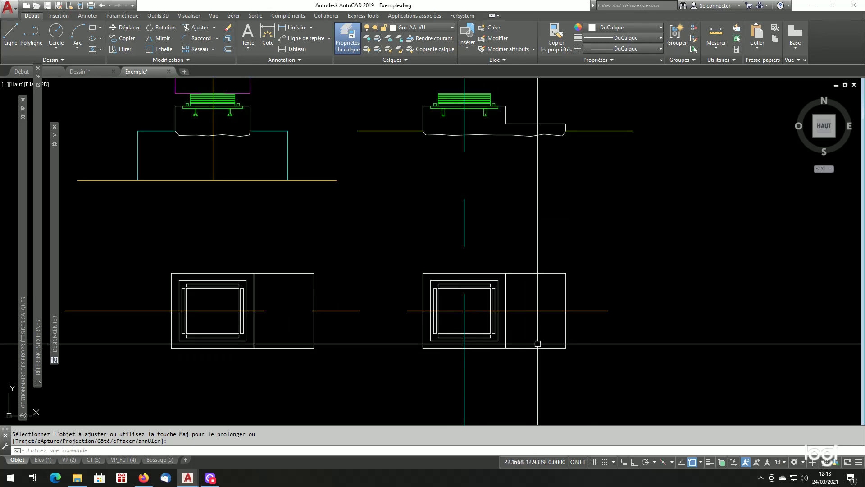
# Configure the frame generator for an HA8 Frette in Coffrage mode, with 0.045 cover and 6 strands.
pyautogui.scroll(2, 538, 344)
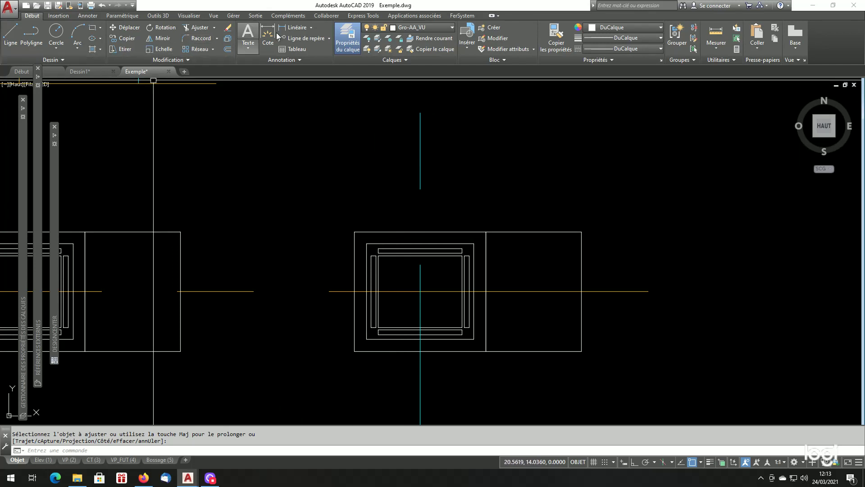
pyautogui.click(460, 17)
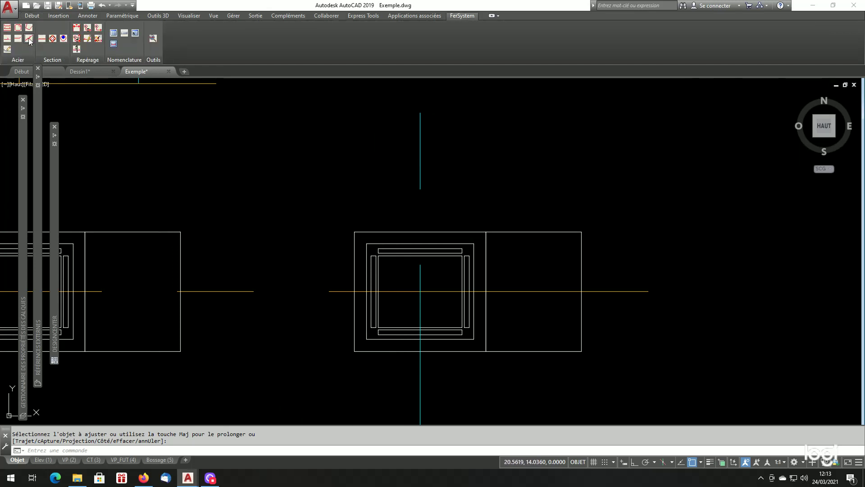
pyautogui.click(18, 27)
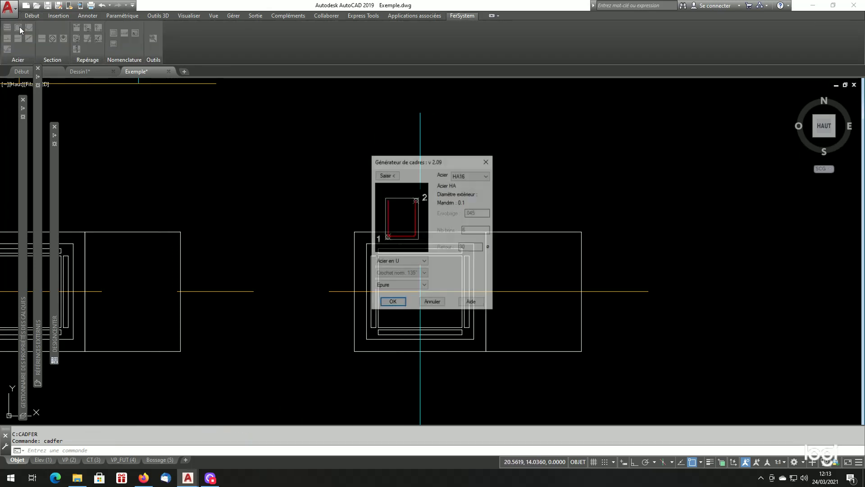
pyautogui.click(415, 263)
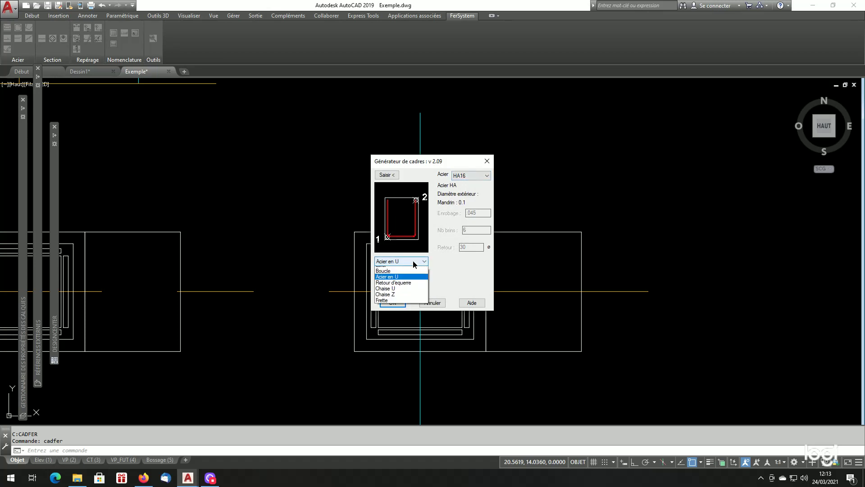
pyautogui.click(386, 329)
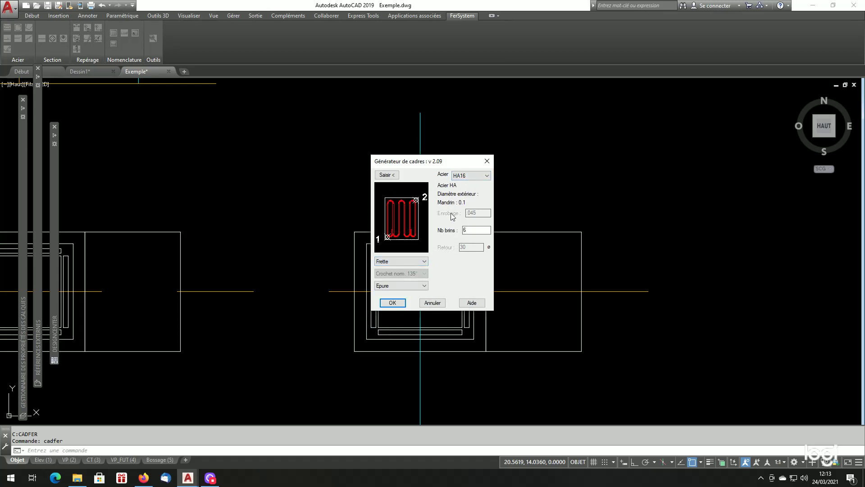
pyautogui.click(473, 177)
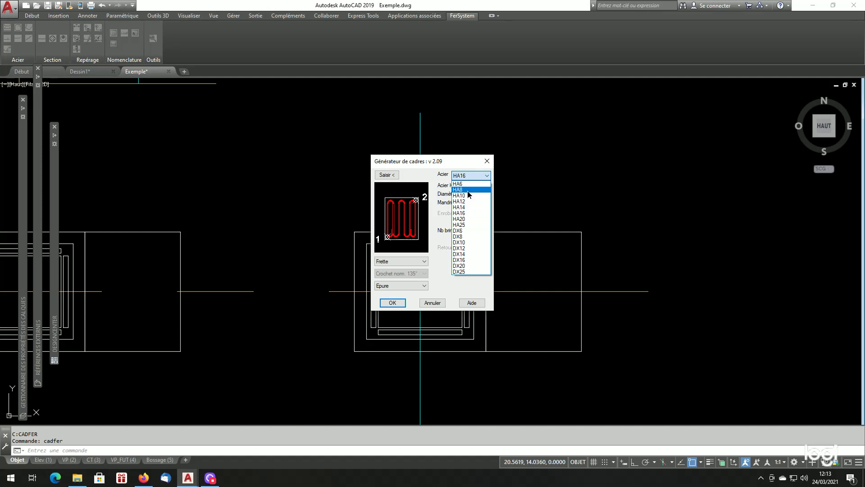
pyautogui.click(469, 189)
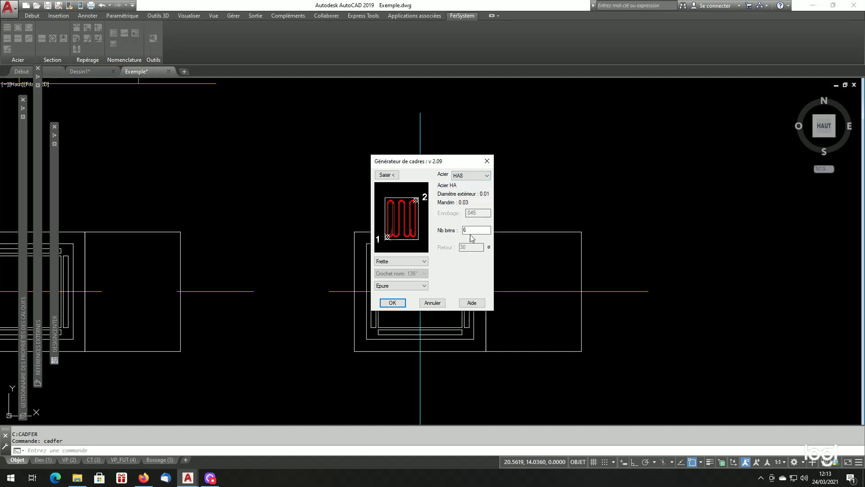
pyautogui.click(413, 287)
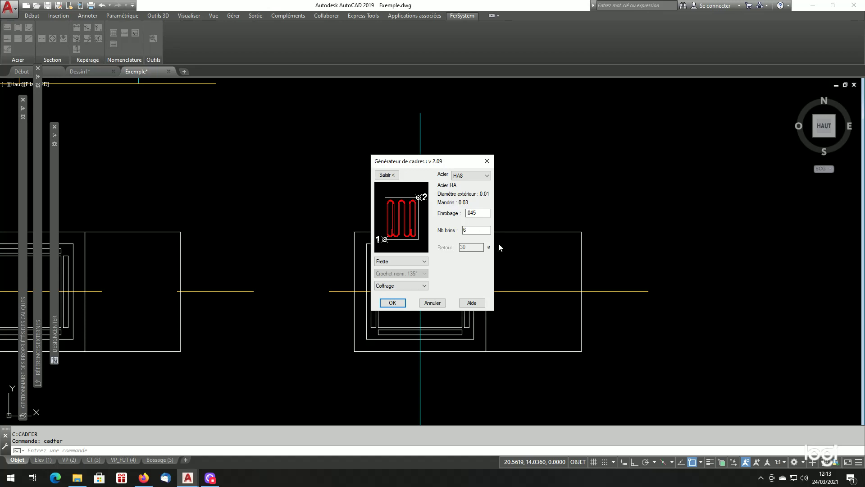
# Generate the Frette in the second plan view, from the bearing area's lower-left plinth corner to its upper-right corner at the dividing line.
pyautogui.click(385, 176)
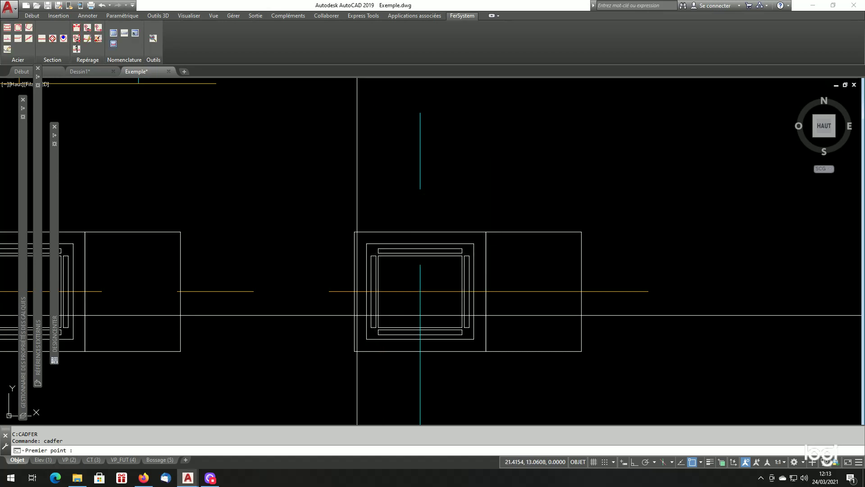
pyautogui.click(354, 351)
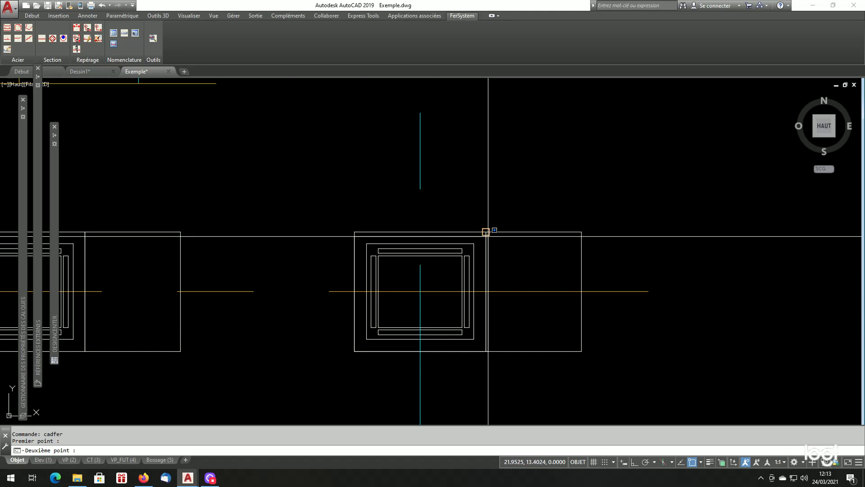
pyautogui.click(485, 233)
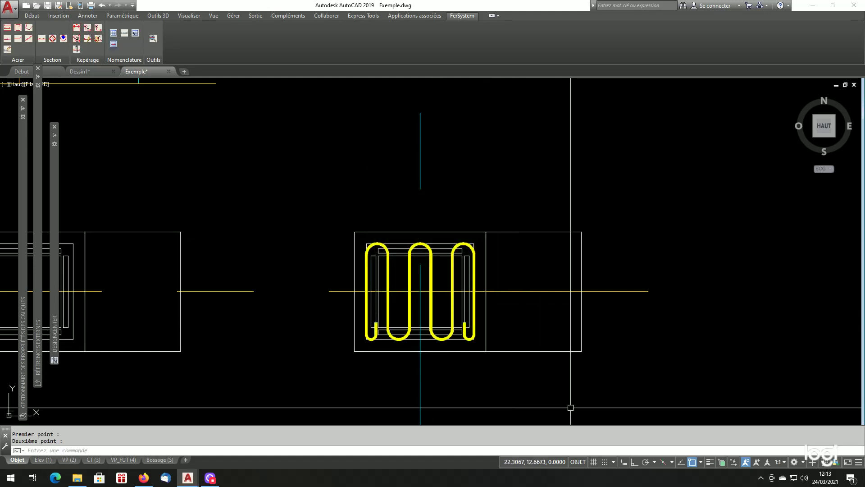
# Generate a second 6-strand HA8 Frette over the same bearing area, with its strands running horizontally across the first.
pyautogui.press('Return')
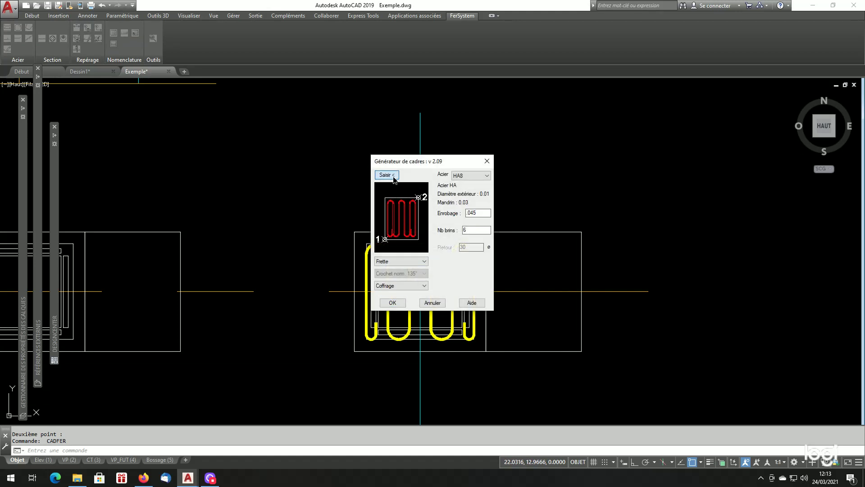
pyautogui.click(394, 179)
pyautogui.click(354, 351)
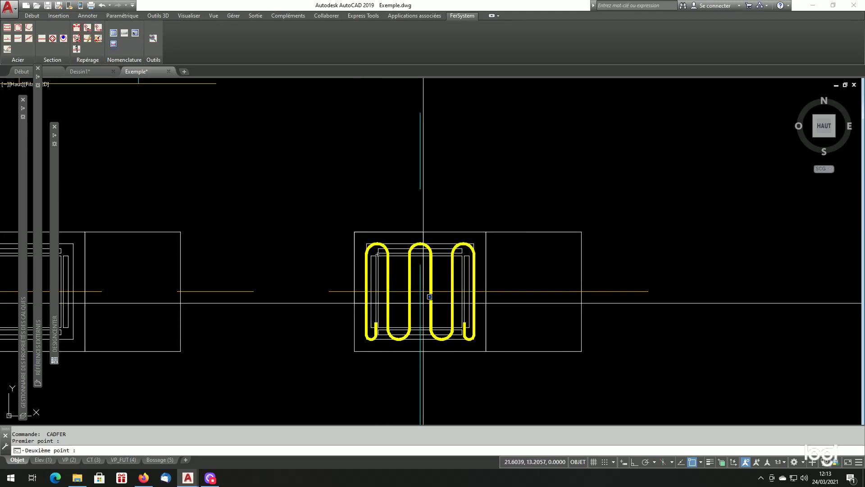
pyautogui.click(486, 351)
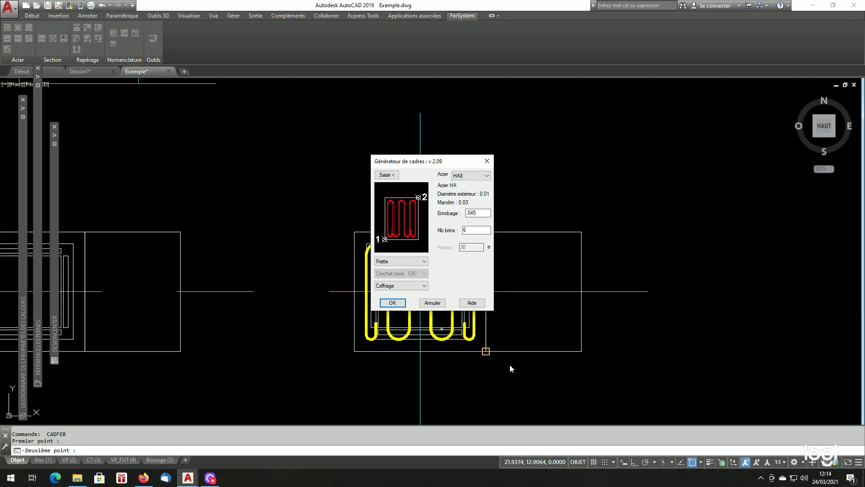
pyautogui.click(393, 303)
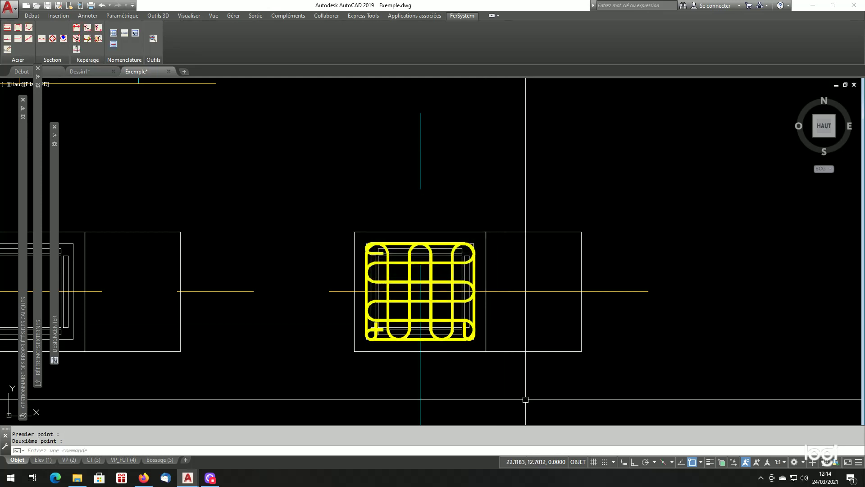
# Generate a 6-strand HA8 Frette over the first plan view's whole plinth, from its upper-left to its lower-right corner.
pyautogui.scroll(-3, 525, 399)
pyautogui.scroll(1, 458, 333)
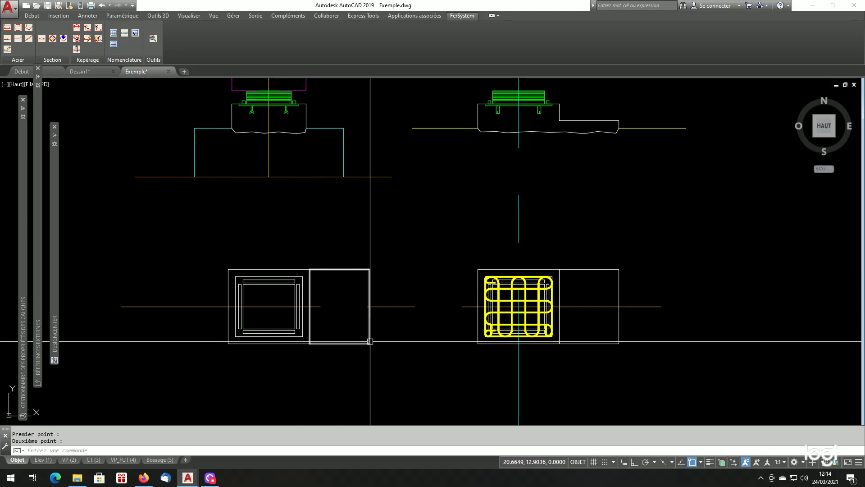
pyautogui.scroll(2, 228, 314)
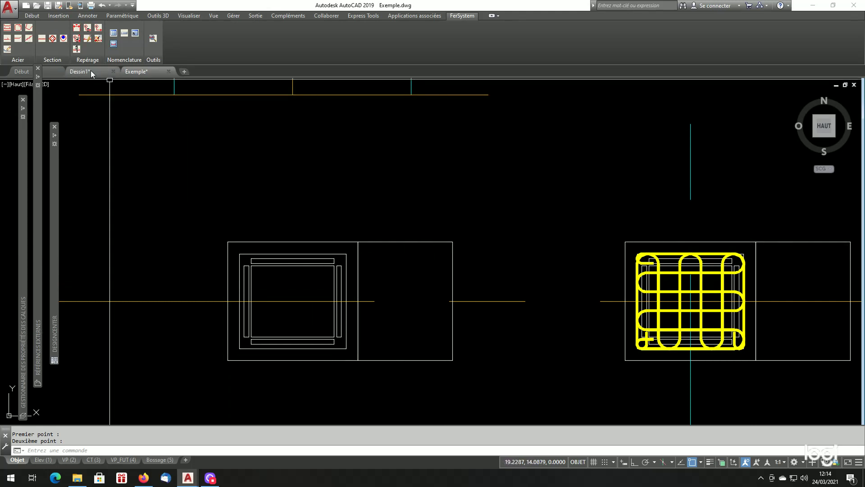
pyautogui.click(17, 29)
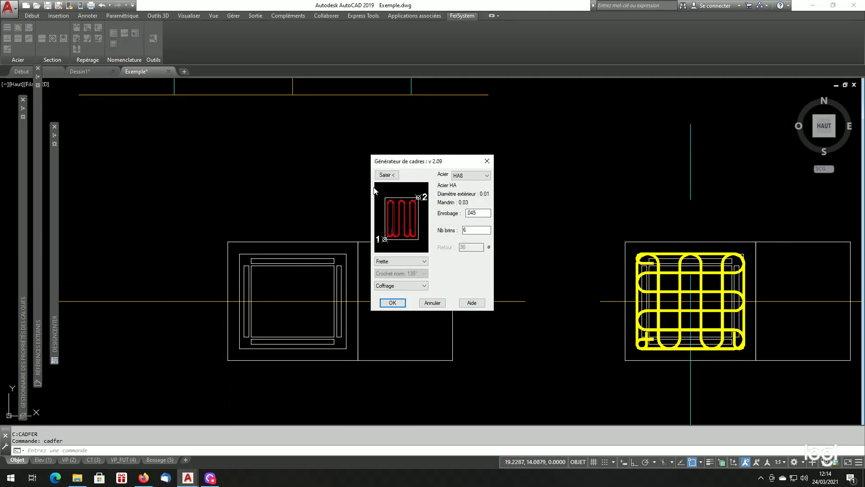
pyautogui.click(389, 178)
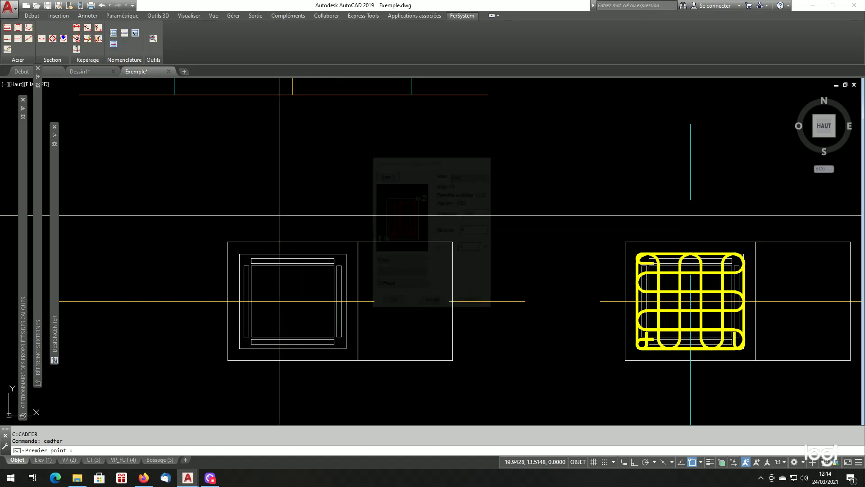
pyautogui.click(229, 242)
pyautogui.click(453, 359)
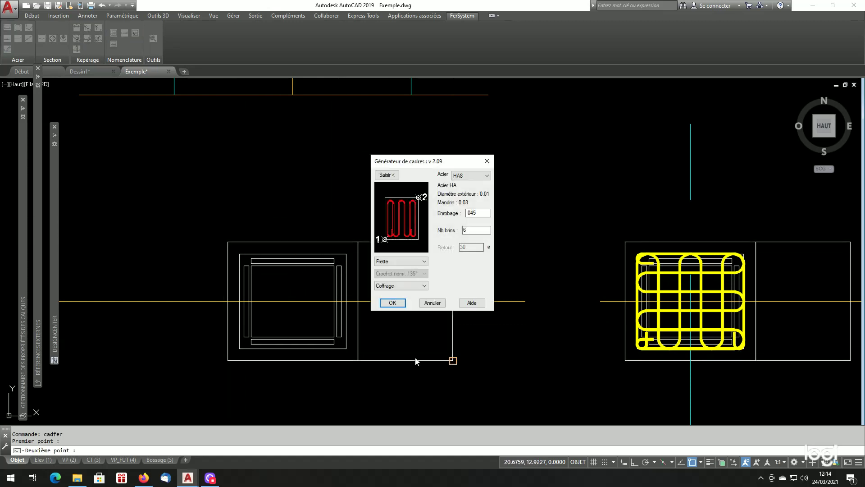
pyautogui.click(402, 306)
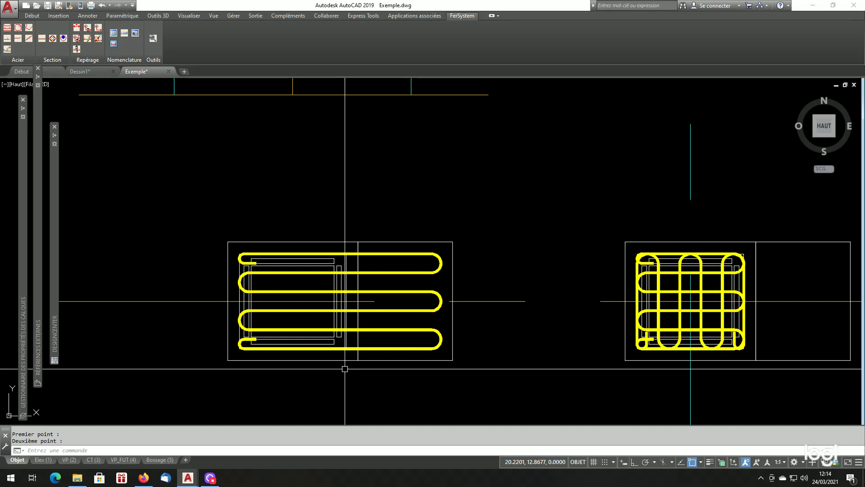
# Generate a crossing 10-strand HA8 Frette over the first plan's whole plinth, from its lower-left to its upper-right corner.
pyautogui.click(451, 374)
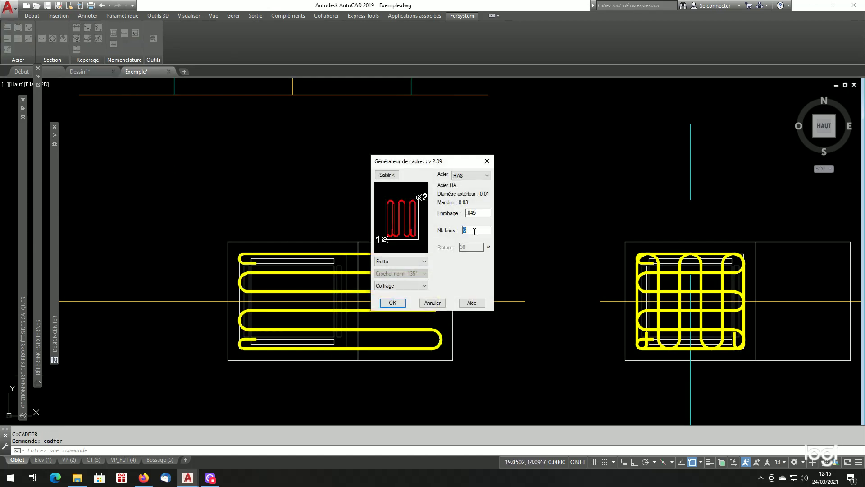
pyautogui.click(387, 174)
pyautogui.click(228, 360)
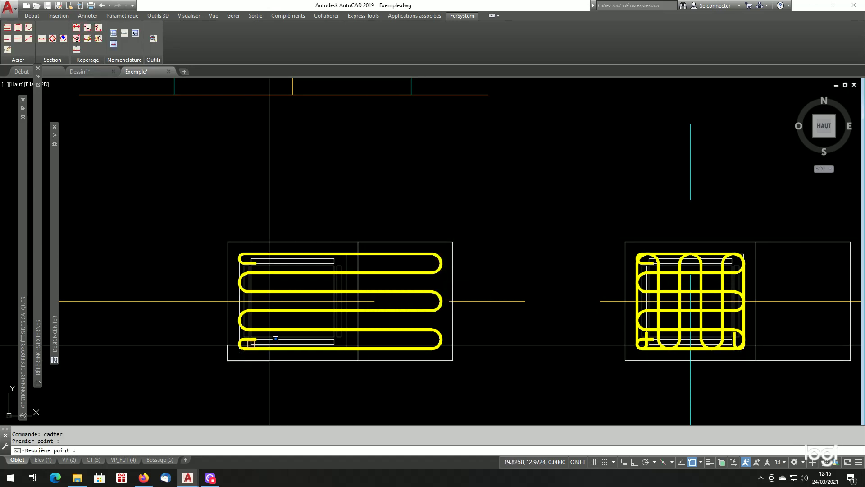
pyautogui.click(452, 242)
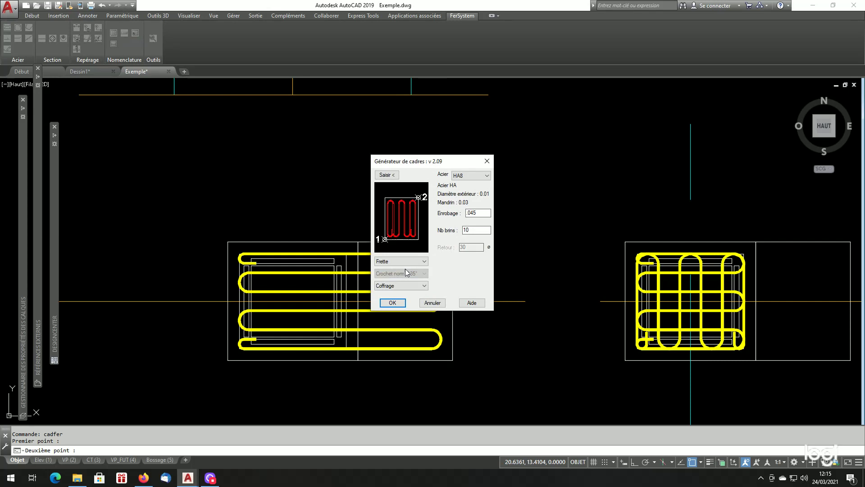
pyautogui.click(393, 303)
# Examine the Frettes in both plan views and compare their extents with the plinth sections above.
pyautogui.scroll(-4, 491, 367)
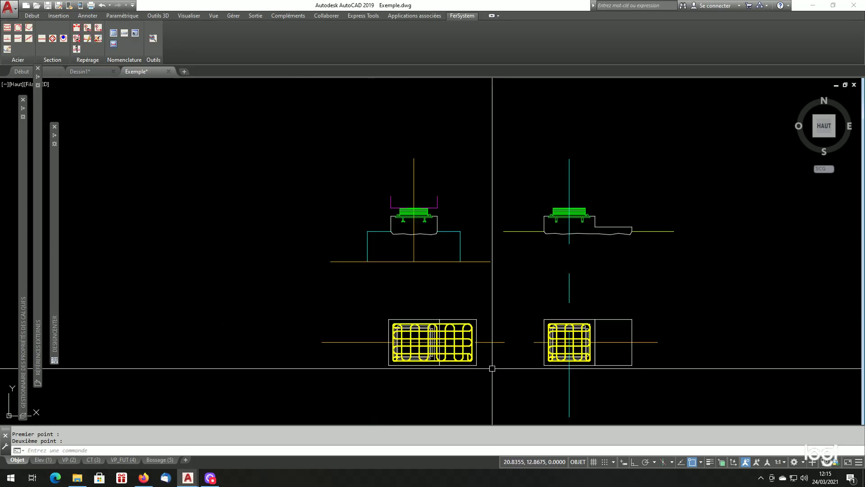
pyautogui.scroll(2, 503, 339)
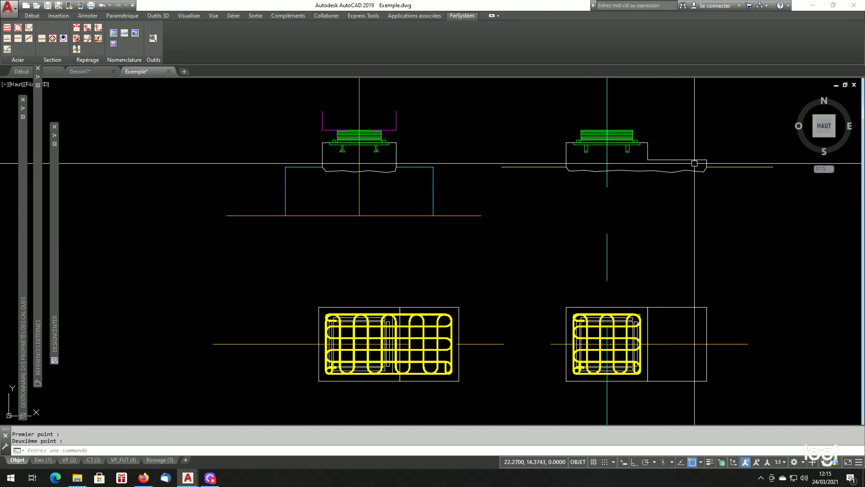
pyautogui.scroll(2, 727, 156)
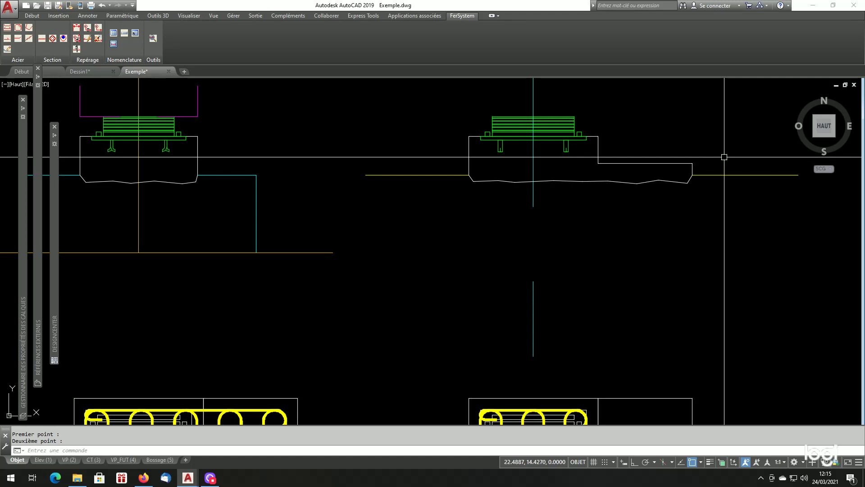
pyautogui.scroll(-2, 381, 193)
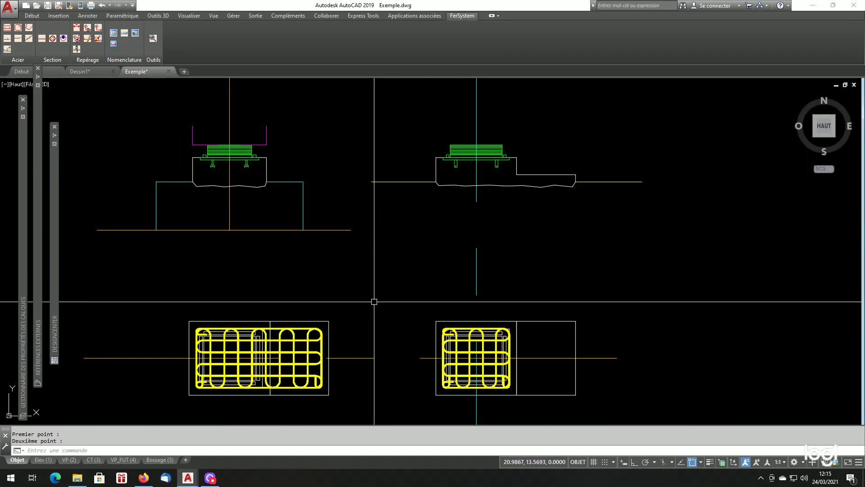
pyautogui.scroll(2, 331, 335)
pyautogui.click(288, 318)
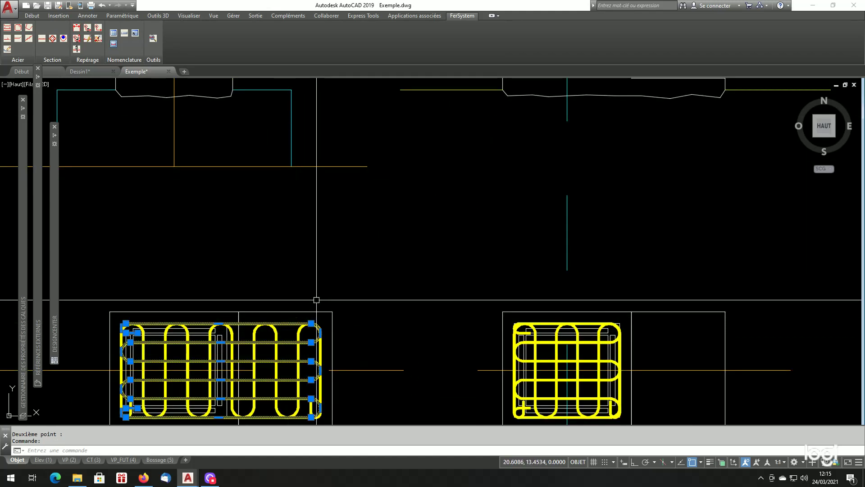
pyautogui.scroll(-2, 559, 194)
pyautogui.press('Escape')
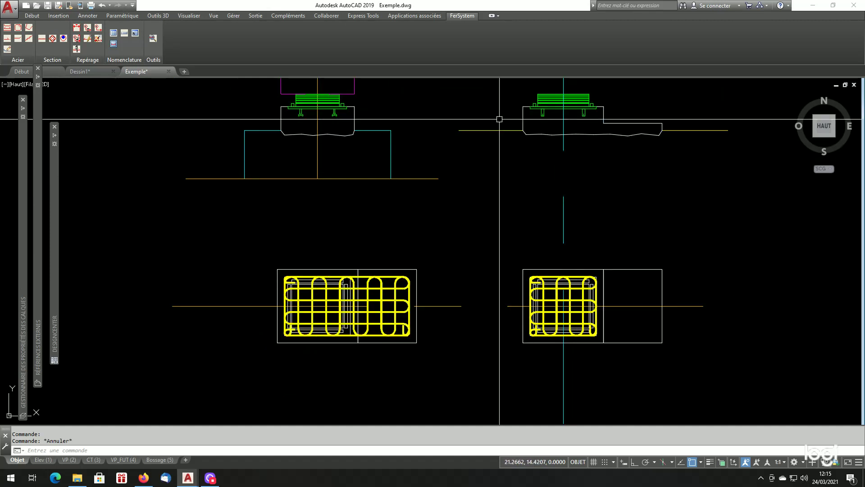
# Generate a straight HA8 bar in the stepped plinth section, from the lower step's outer corner perpendicular to the opposite face, offset downward.
pyautogui.click(10, 28)
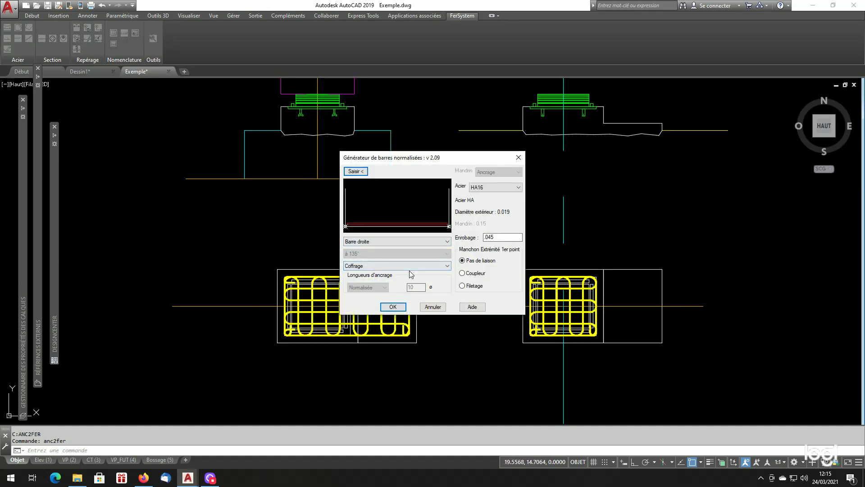
pyautogui.click(493, 187)
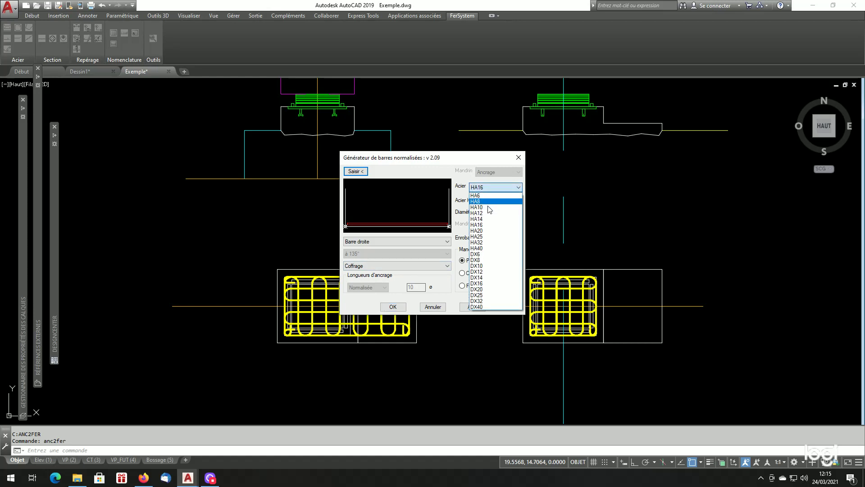
pyautogui.click(487, 203)
pyautogui.click(353, 172)
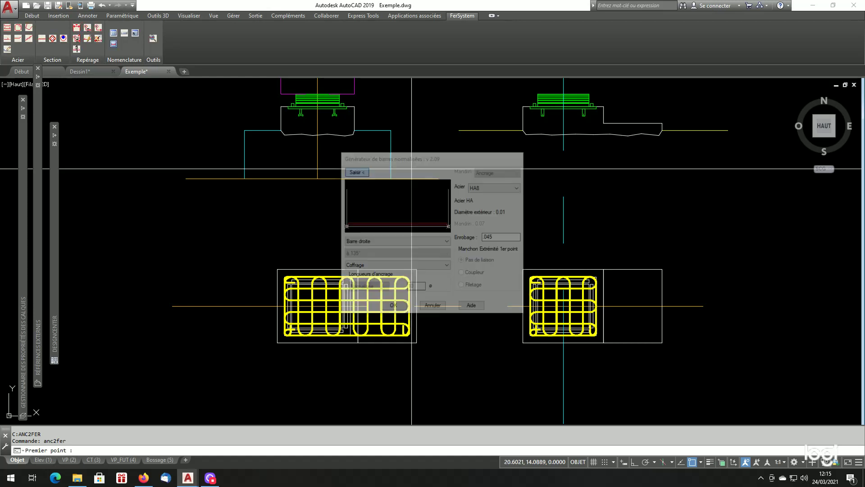
pyautogui.click(661, 123)
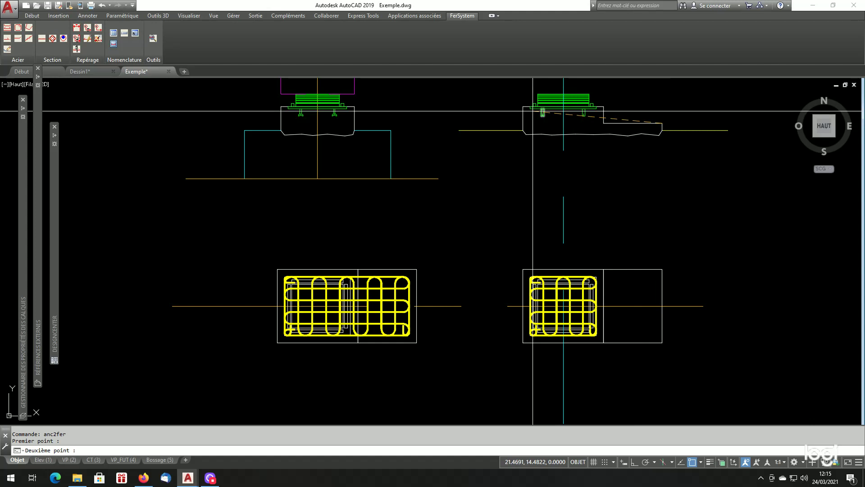
pyautogui.keyDown('shift'); pyautogui.rightClick(502, 110); pyautogui.keyUp('shift')
pyautogui.click(546, 268)
pyautogui.scroll(5, 525, 126)
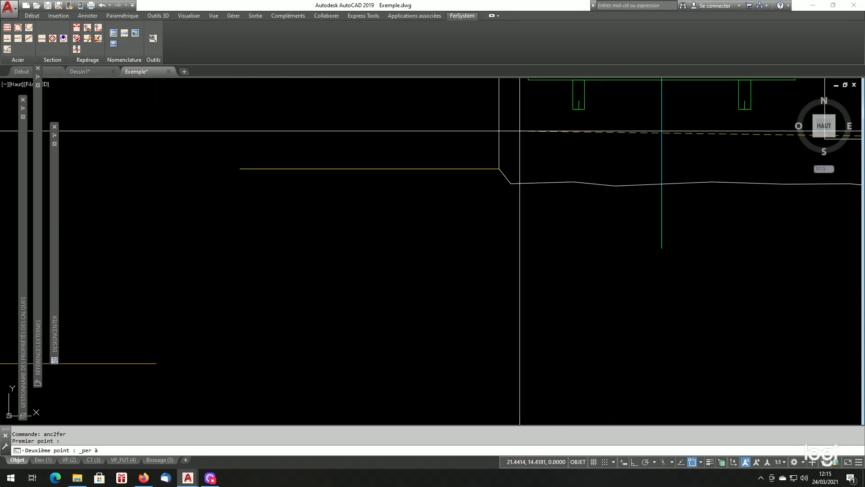
pyautogui.click(499, 139)
pyautogui.scroll(-5, 505, 144)
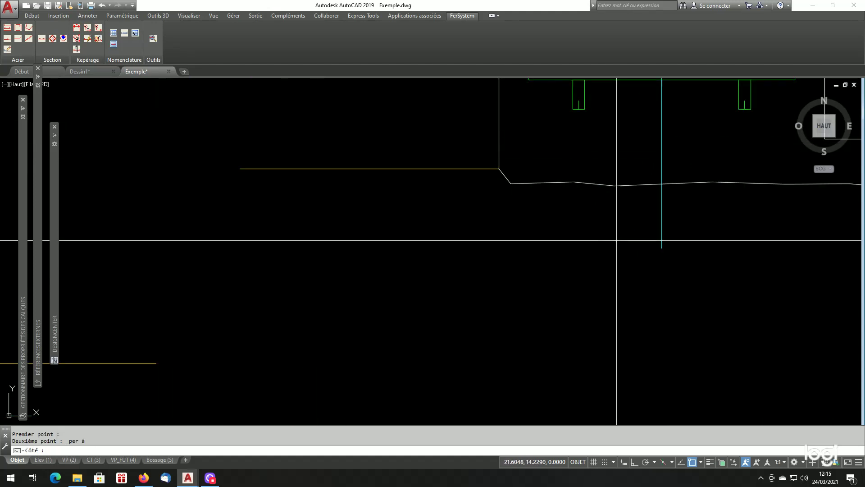
pyautogui.click(544, 288)
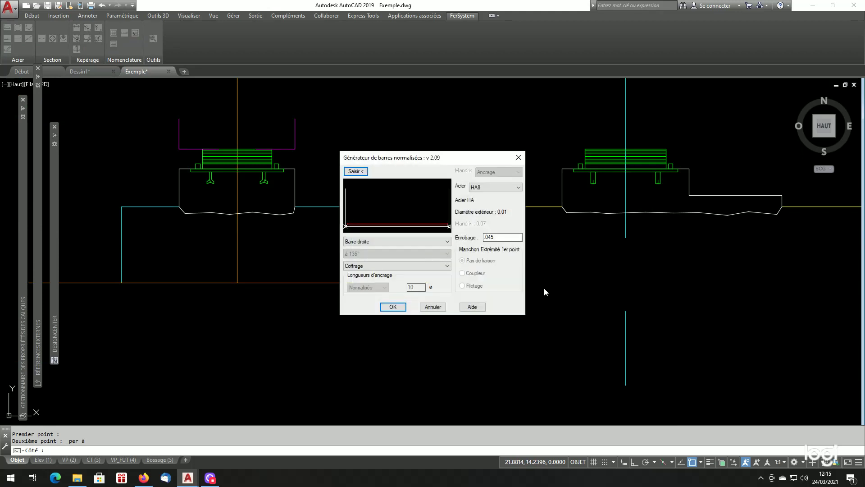
pyautogui.click(392, 306)
# Examine the straight bar in the stepped section and compare its extent with the Frettes in the plan views.
pyautogui.scroll(-5, 603, 265)
pyautogui.scroll(5, 649, 263)
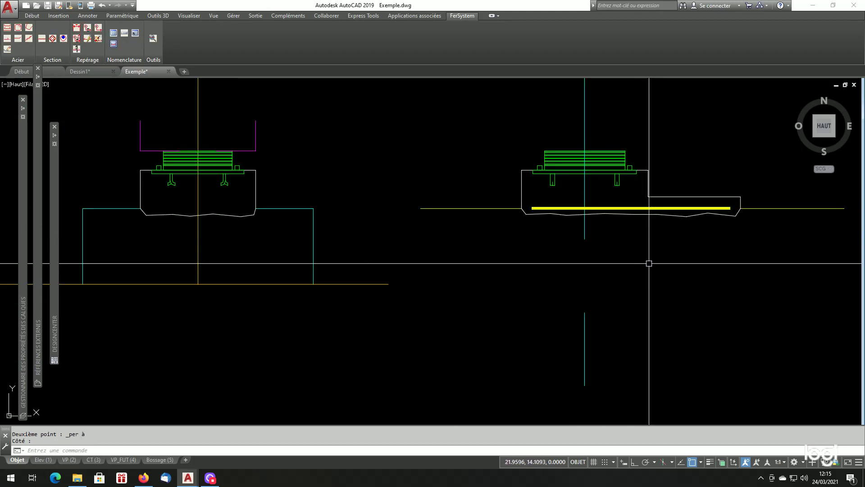
pyautogui.scroll(-4, 649, 263)
pyautogui.scroll(2, 663, 253)
pyautogui.scroll(-2, 667, 279)
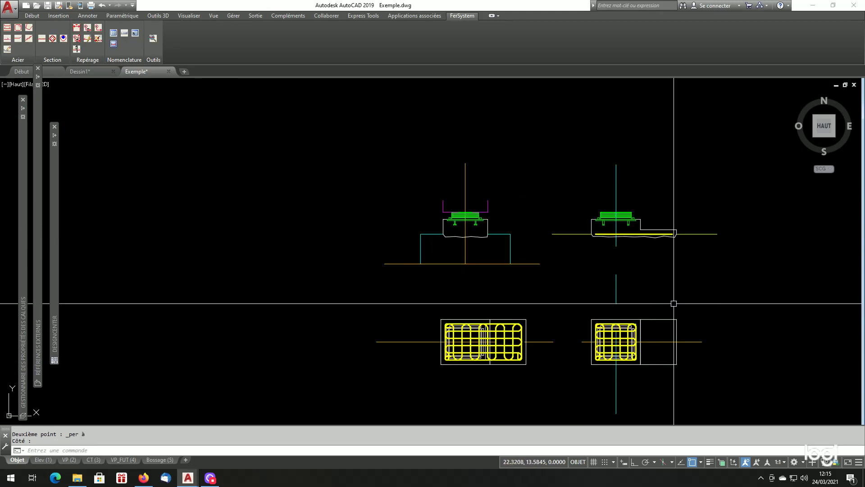
pyautogui.scroll(2, 674, 303)
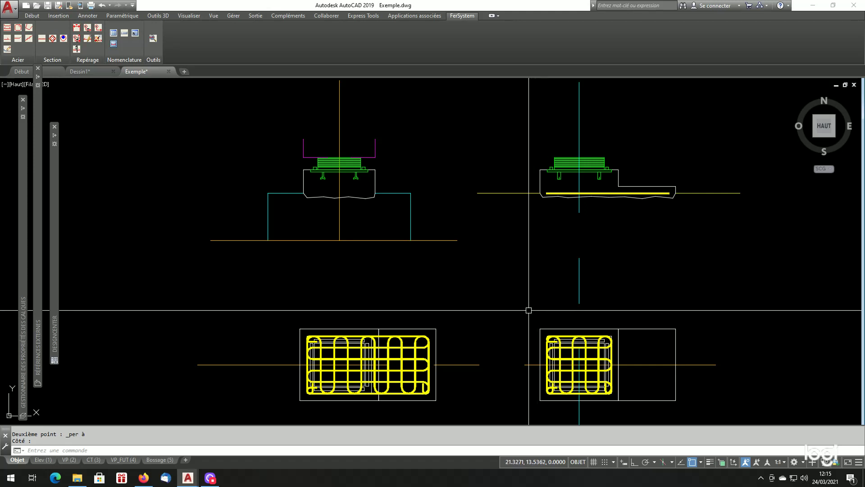
pyautogui.scroll(2, 588, 198)
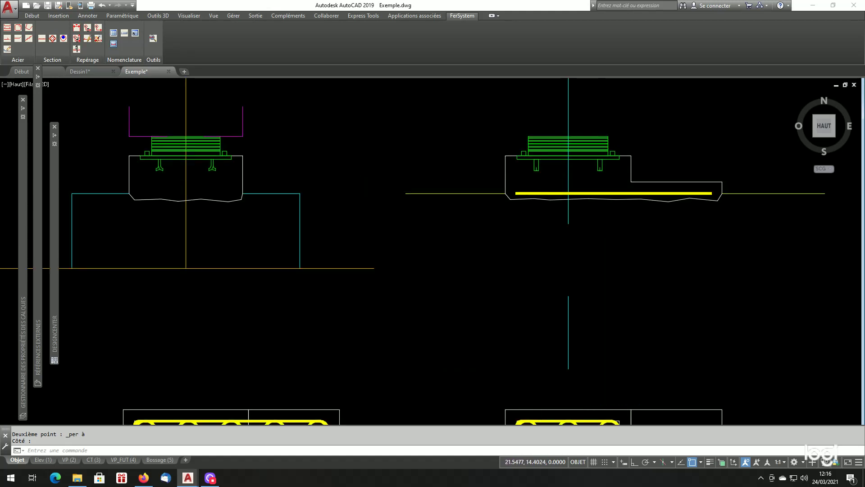
pyautogui.scroll(-2, 504, 203)
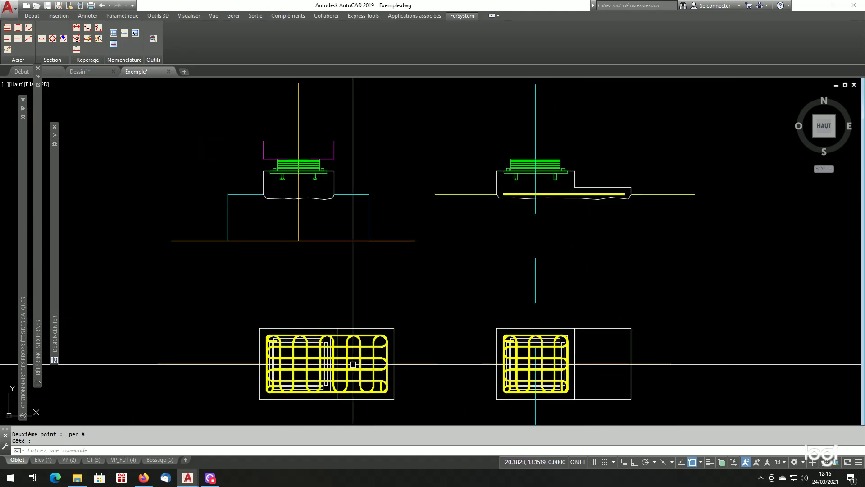
# Measure the spacing between the first two vertical strands of the Frette in the first plan view.
pyautogui.scroll(2, 300, 370)
pyautogui.scroll(4, 297, 369)
pyautogui.write('d')
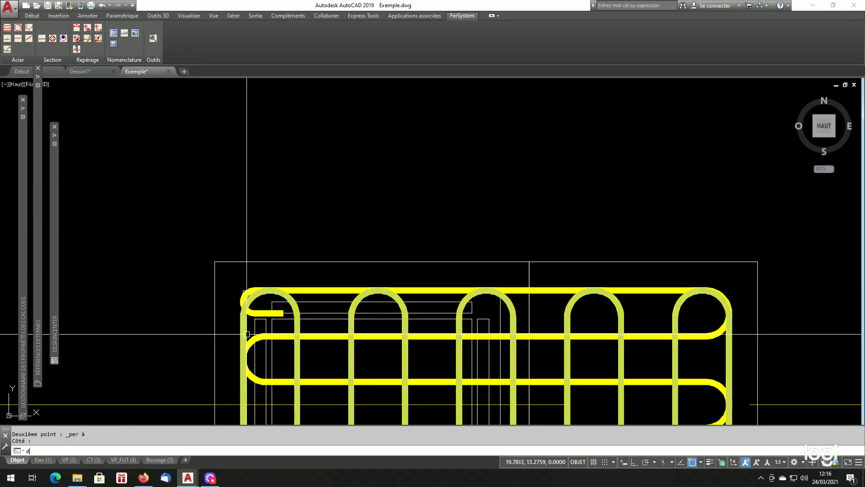
pyautogui.write('i')
pyautogui.press('Return')
pyautogui.click(301, 323)
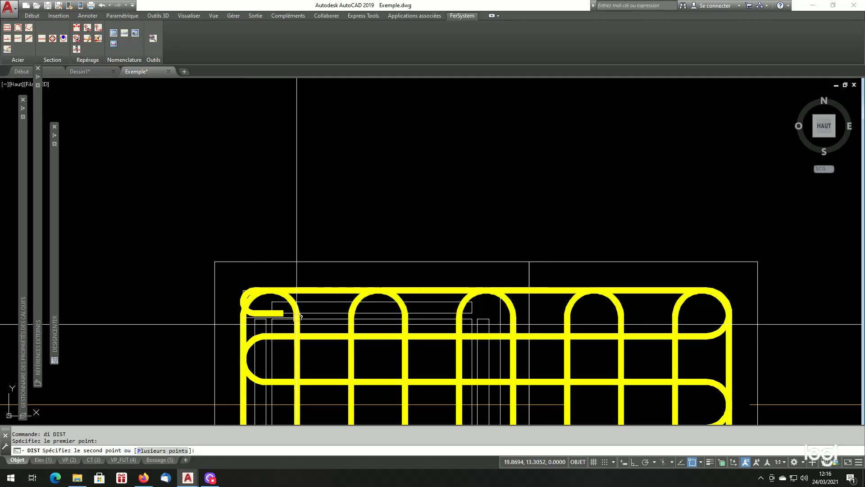
pyautogui.click(297, 323)
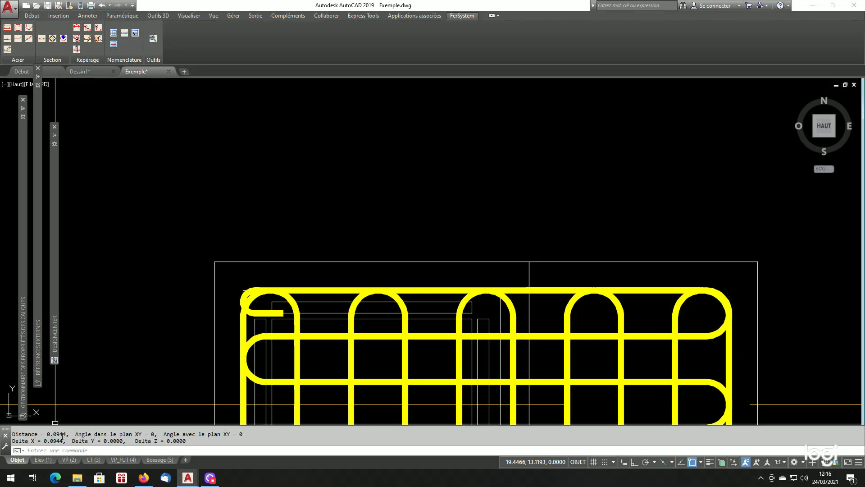
# Examine the stepped plinth section around the straight bar and its end near the narrow face.
pyautogui.scroll(-6, 640, 201)
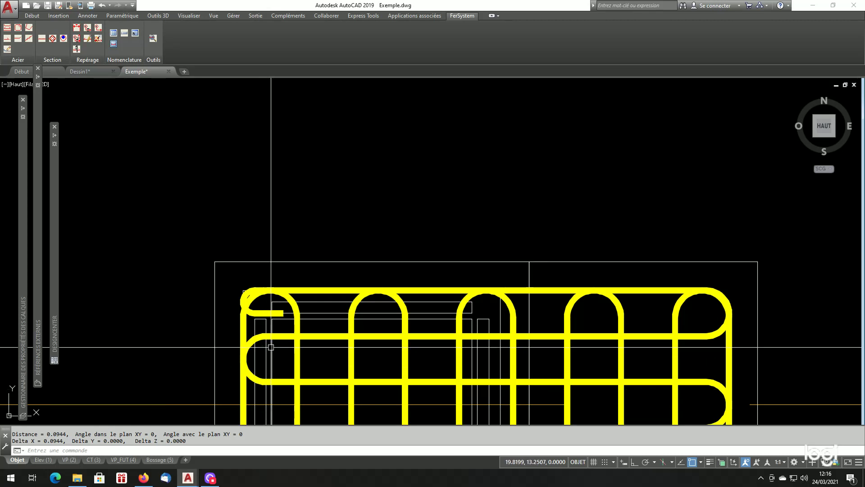
pyautogui.scroll(2, 643, 243)
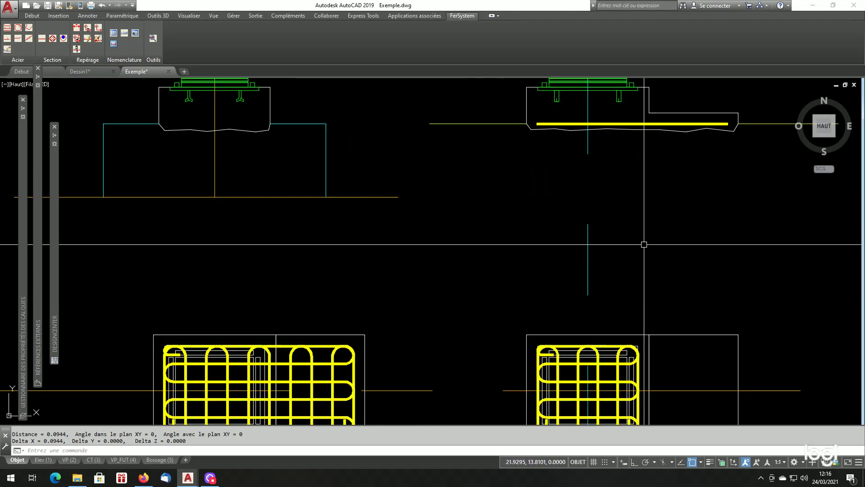
pyautogui.scroll(-2, 662, 213)
pyautogui.scroll(4, 674, 153)
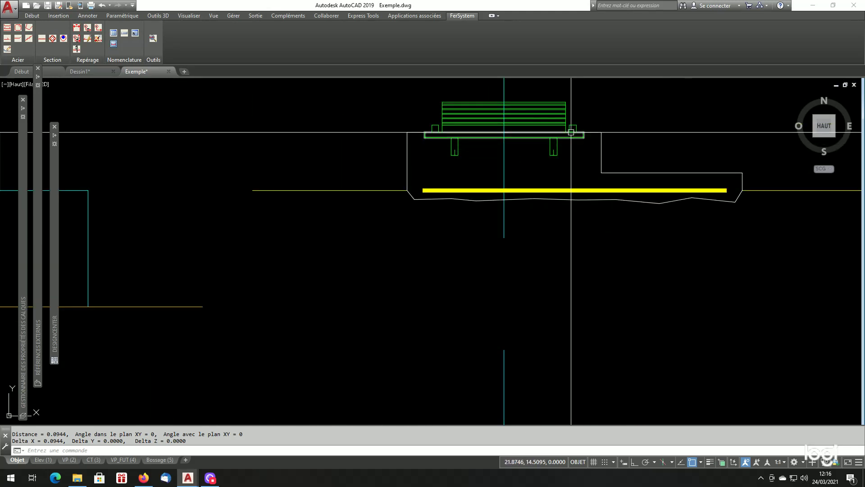
pyautogui.scroll(-2, 546, 121)
pyautogui.scroll(2, 537, 116)
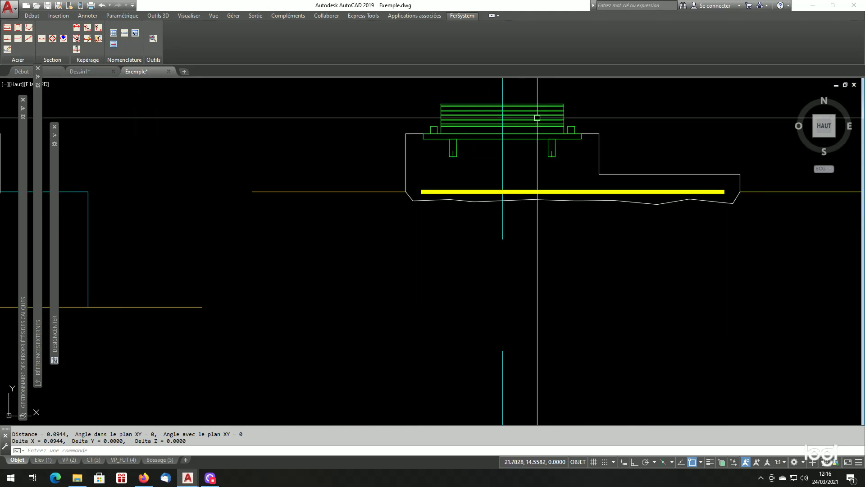
pyautogui.scroll(-4, 469, 111)
pyautogui.scroll(2, 480, 176)
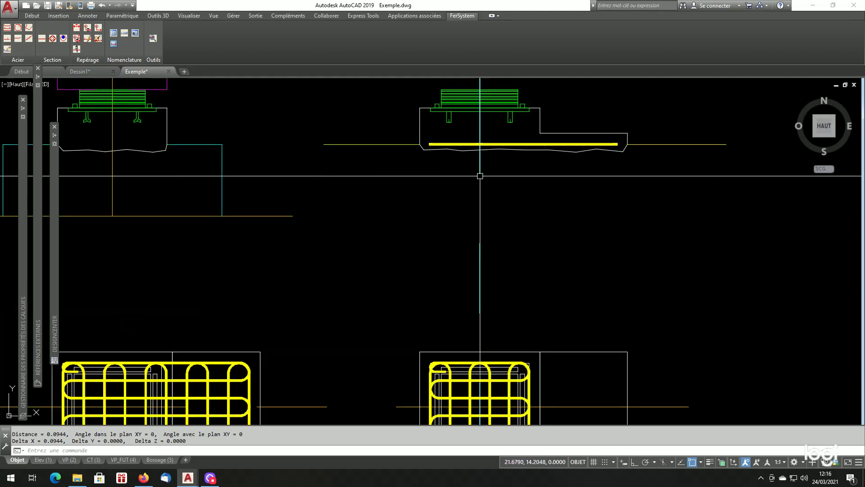
pyautogui.scroll(5, 446, 135)
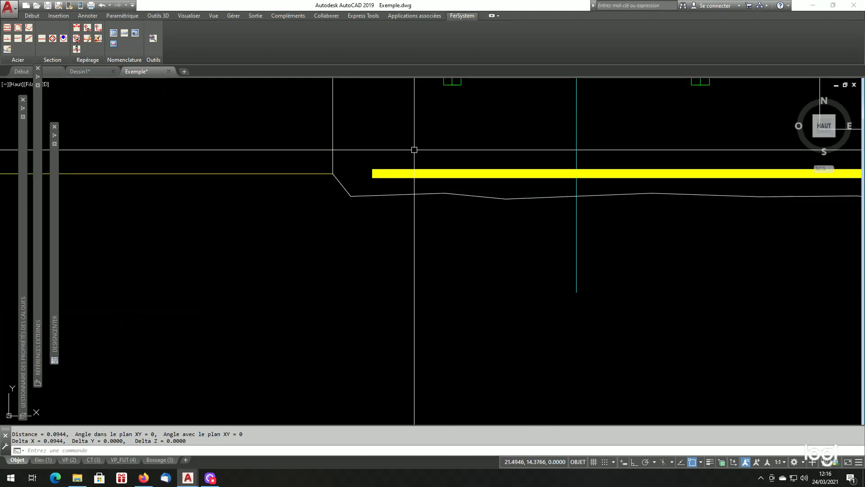
pyautogui.press('Return')
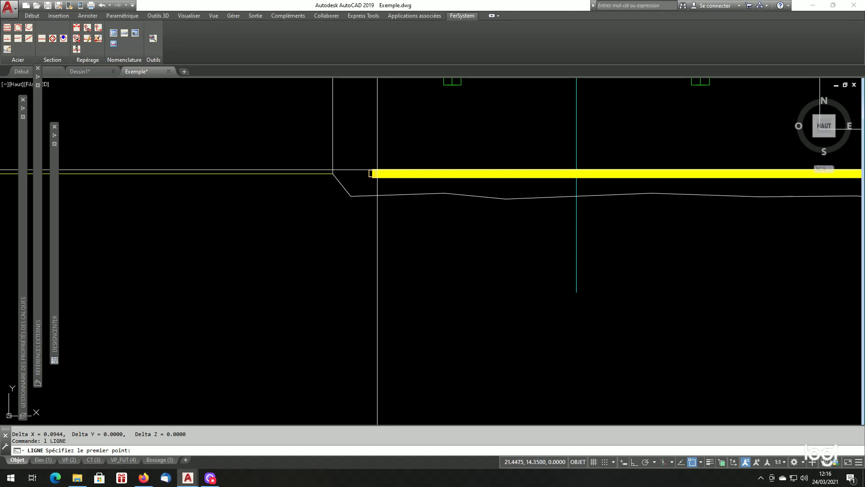
pyautogui.press('Escape')
pyautogui.scroll(-3, 376, 175)
pyautogui.scroll(2, 377, 174)
pyautogui.scroll(-2, 386, 158)
pyautogui.scroll(2, 394, 166)
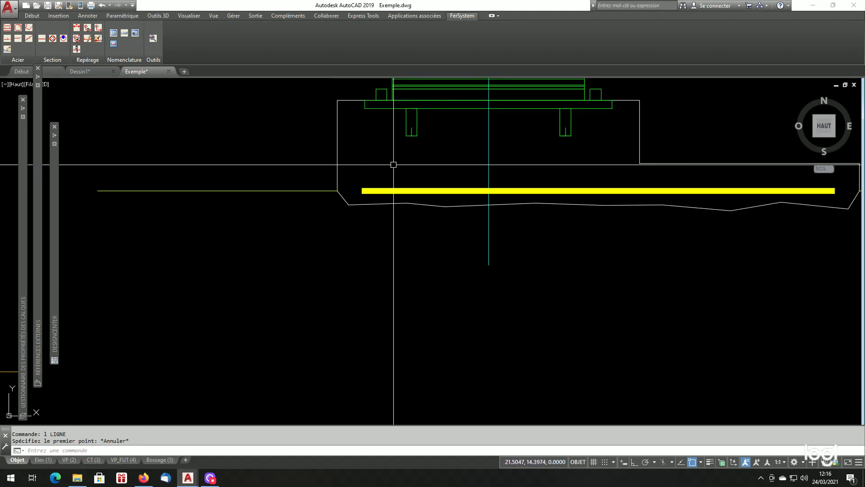
# Configure the section bars as HA8 with .0944 spacing, Centrée distribution and the Coffrage method.
pyautogui.click(52, 38)
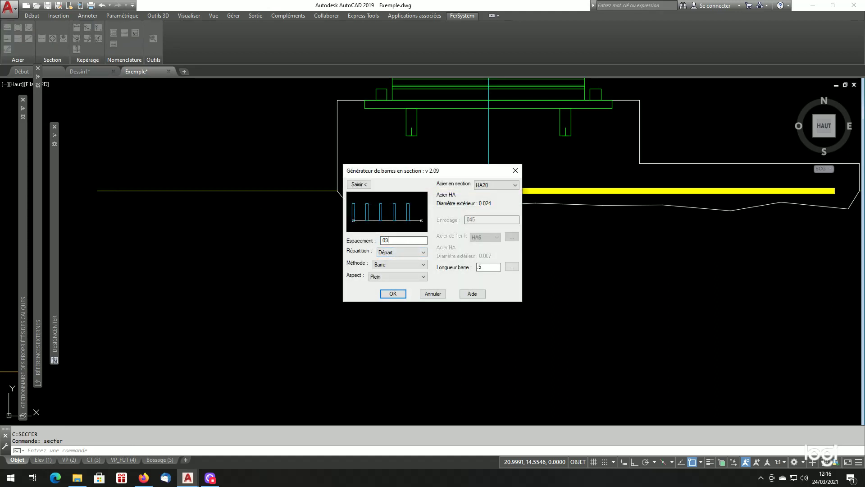
pyautogui.click(407, 254)
pyautogui.click(404, 264)
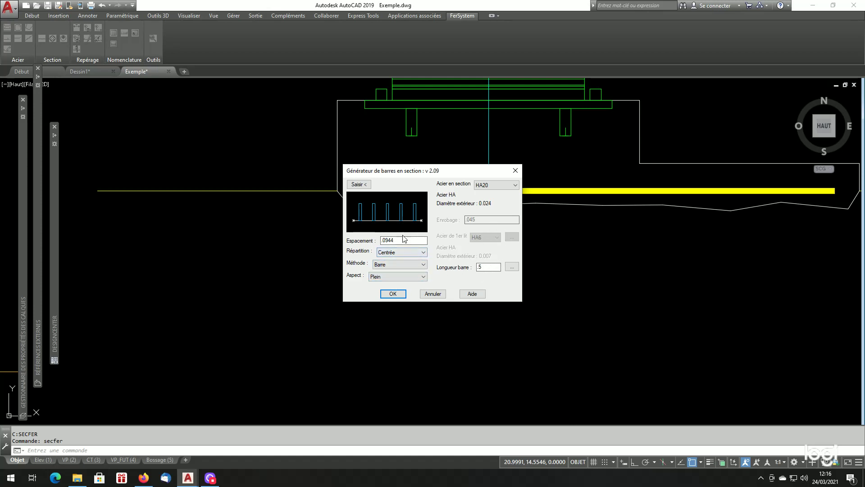
pyautogui.click(399, 264)
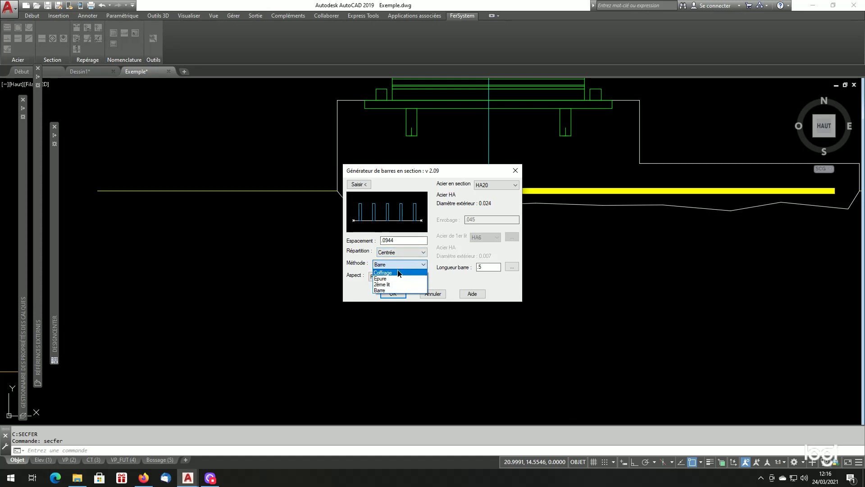
pyautogui.click(398, 271)
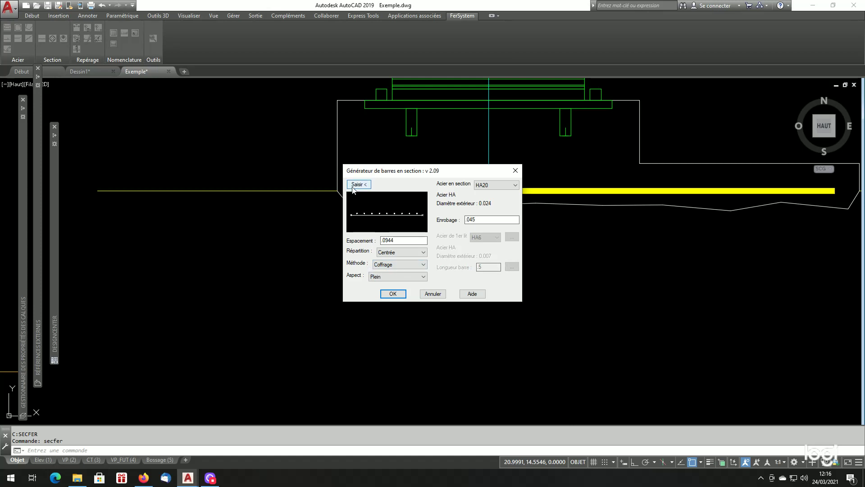
pyautogui.click(478, 188)
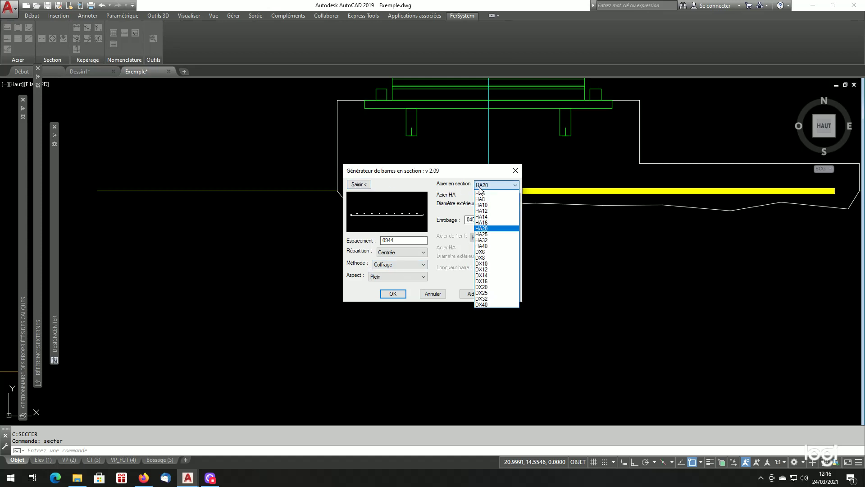
pyautogui.click(491, 202)
# Generate the row of section bars between the stepped plinth's two lower side corners, on the lower side of that line.
pyautogui.click(358, 185)
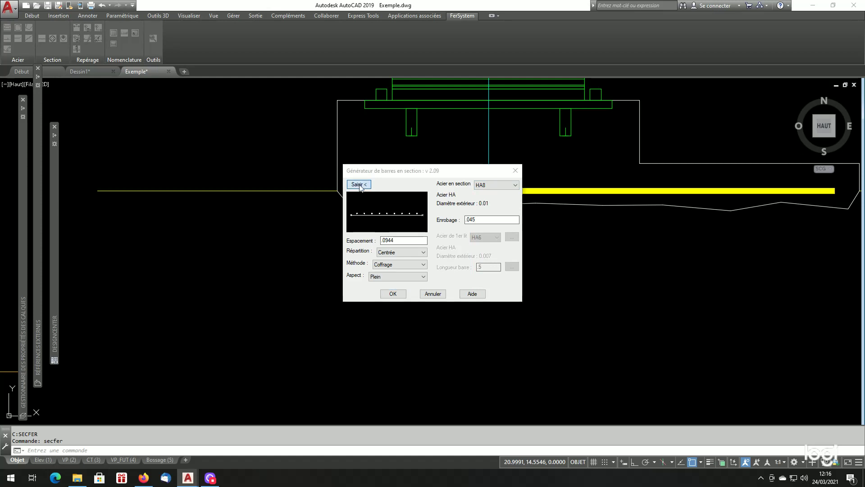
pyautogui.click(338, 189)
pyautogui.scroll(-2, 418, 213)
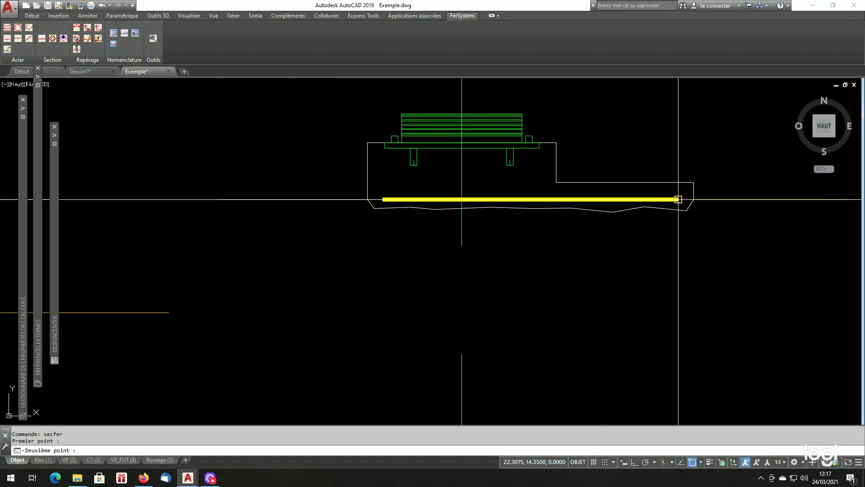
pyautogui.scroll(2, 676, 199)
pyautogui.click(693, 199)
pyautogui.click(507, 293)
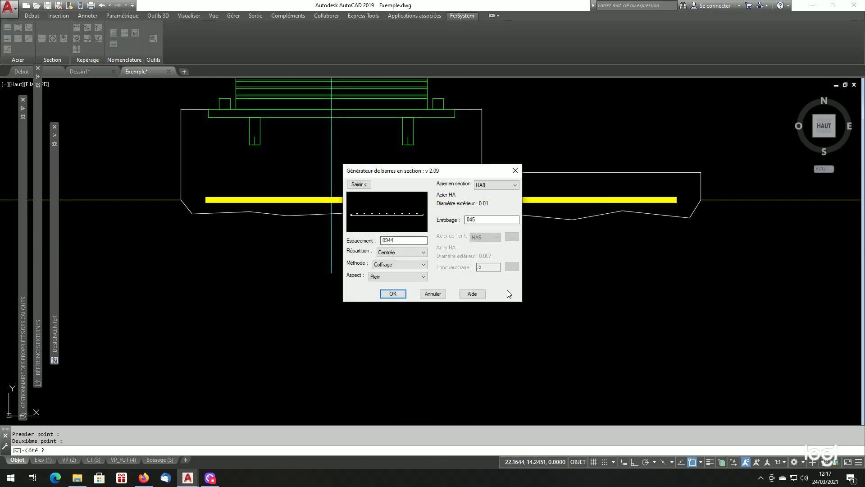
pyautogui.click(406, 299)
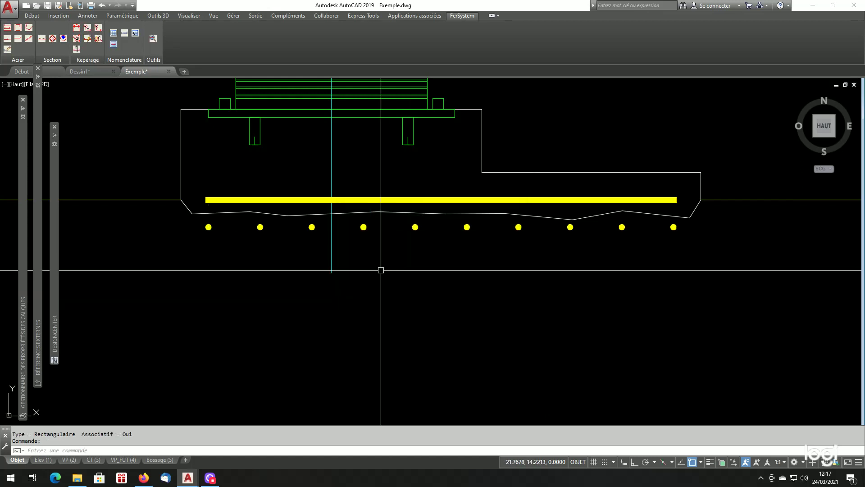
# Move the row of section bars vertically from the first bar's quadrant to meet the straight bar's lower edge perpendicularly.
pyautogui.scroll(2, 304, 247)
pyautogui.scroll(2, 247, 233)
pyautogui.scroll(2, 156, 225)
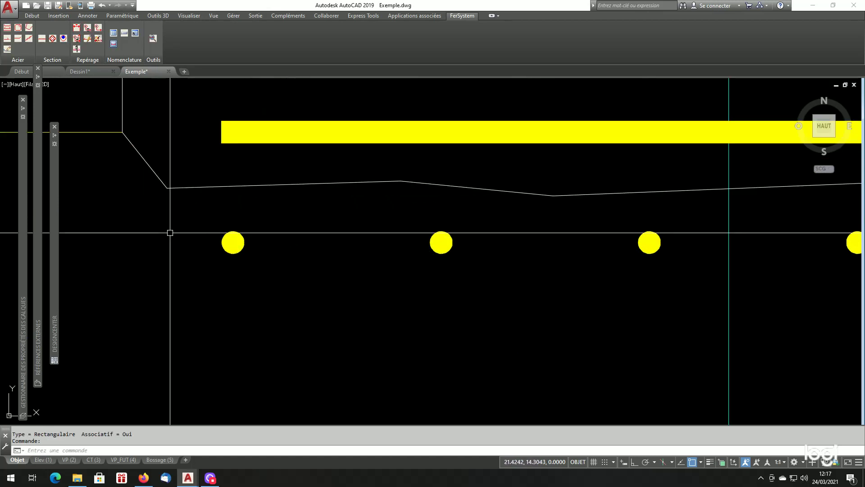
pyautogui.write('p')
pyautogui.press('Return')
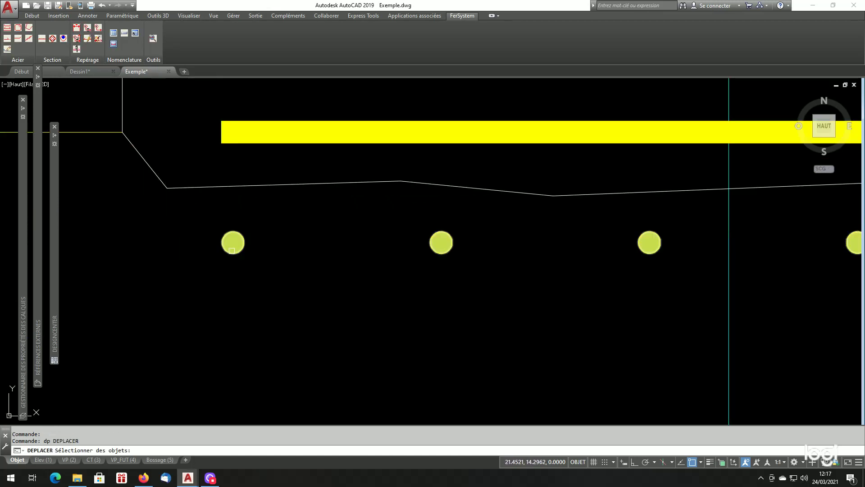
pyautogui.click(235, 249)
pyautogui.press('Return')
pyautogui.write('qua')
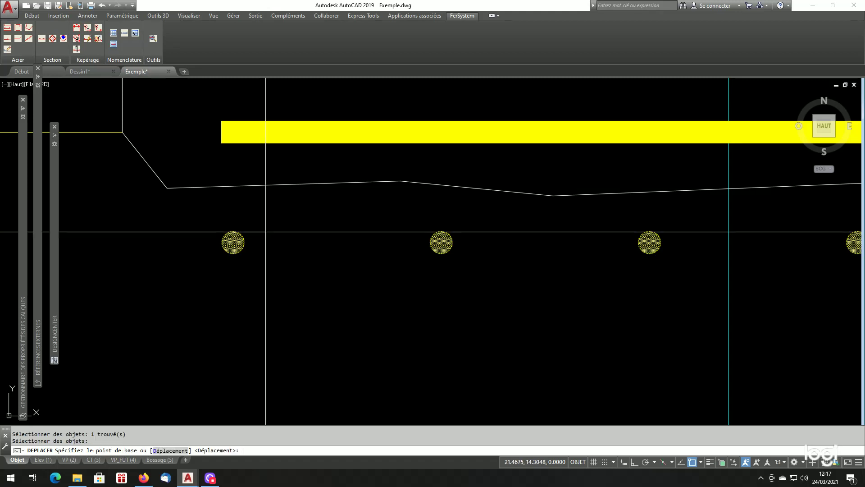
pyautogui.press('Return')
pyautogui.click(233, 232)
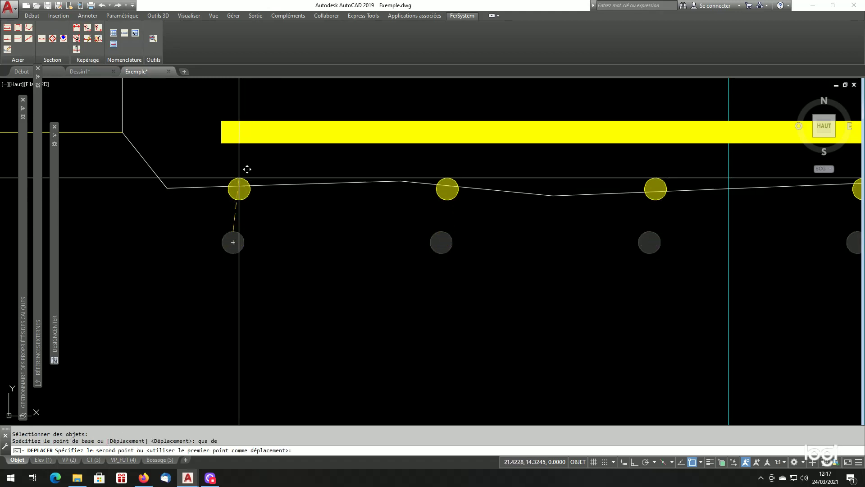
pyautogui.scroll(2, 235, 158)
pyautogui.keyDown('shift'); pyautogui.rightClick(217, 160); pyautogui.keyUp('shift')
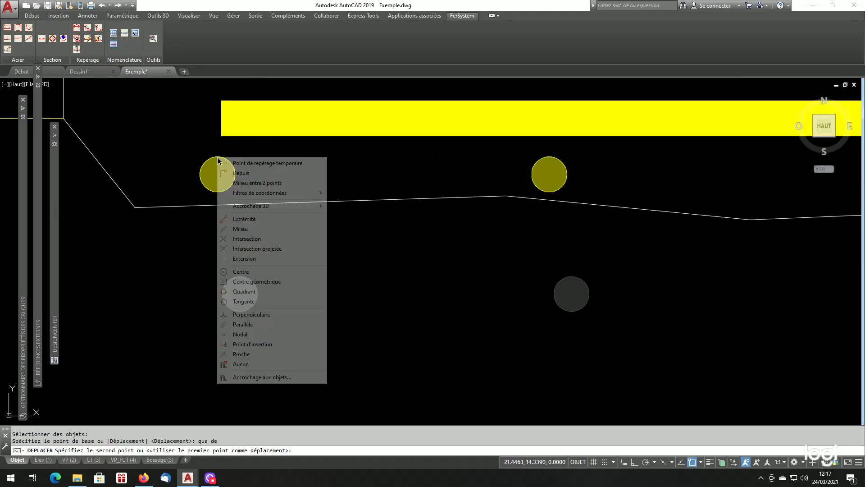
pyautogui.click(251, 314)
pyautogui.click(281, 132)
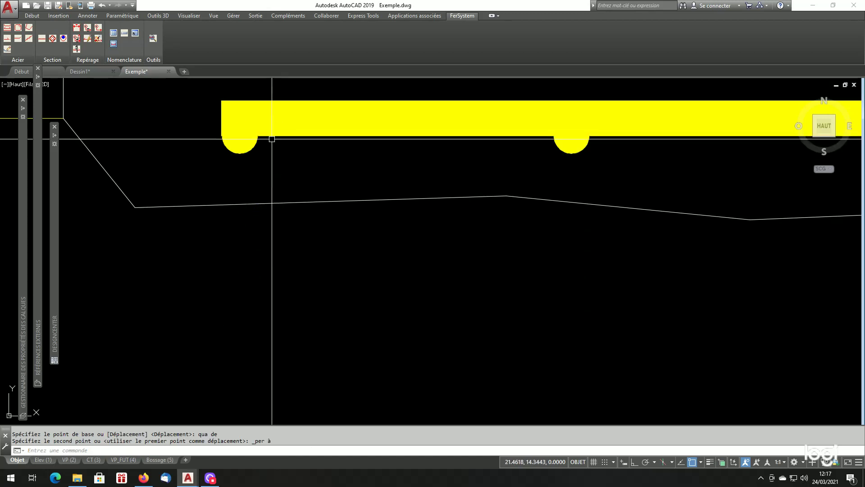
# Move the row of section bars straight down by .005 with Ortho on.
pyautogui.scroll(-4, 279, 166)
pyautogui.scroll(-3, 289, 155)
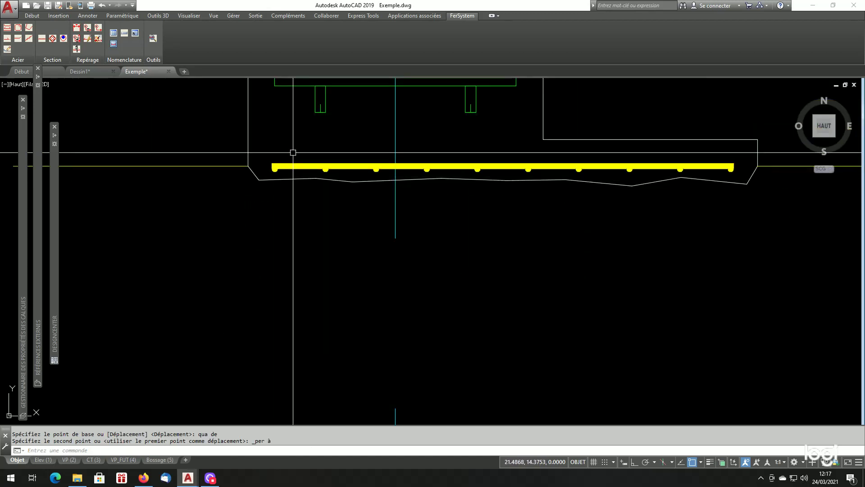
pyautogui.scroll(5, 276, 155)
pyautogui.press('Return')
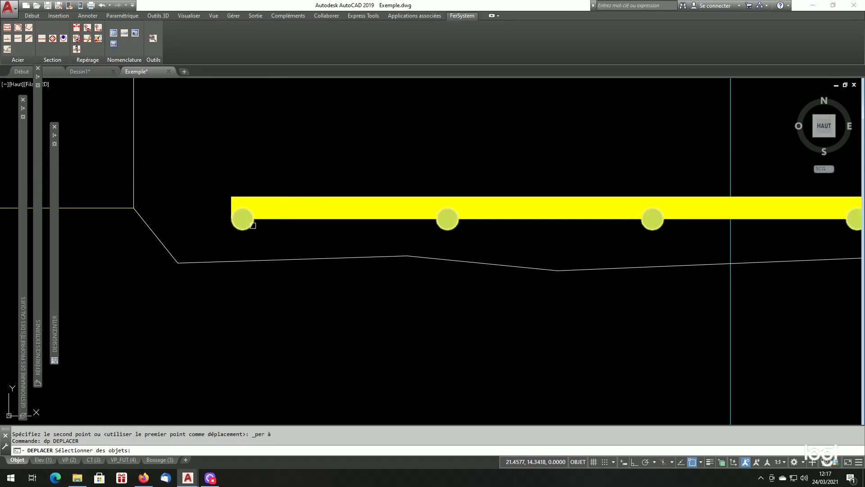
pyautogui.click(242, 218)
pyautogui.press('Return')
pyautogui.click(311, 149)
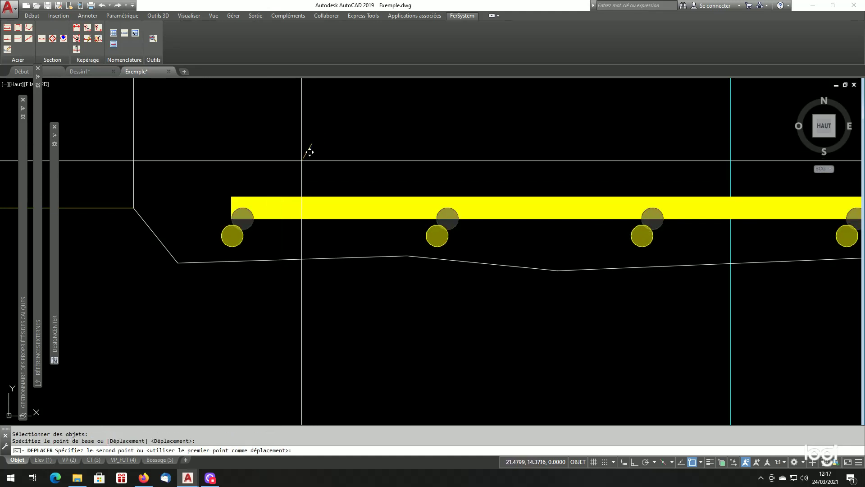
pyautogui.press('F8')
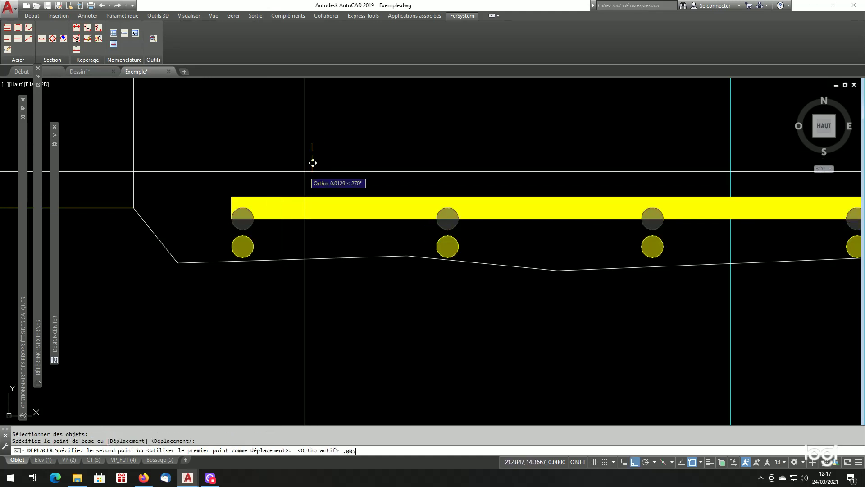
pyautogui.press('Return')
pyautogui.scroll(-5, 289, 293)
pyautogui.scroll(2, 342, 307)
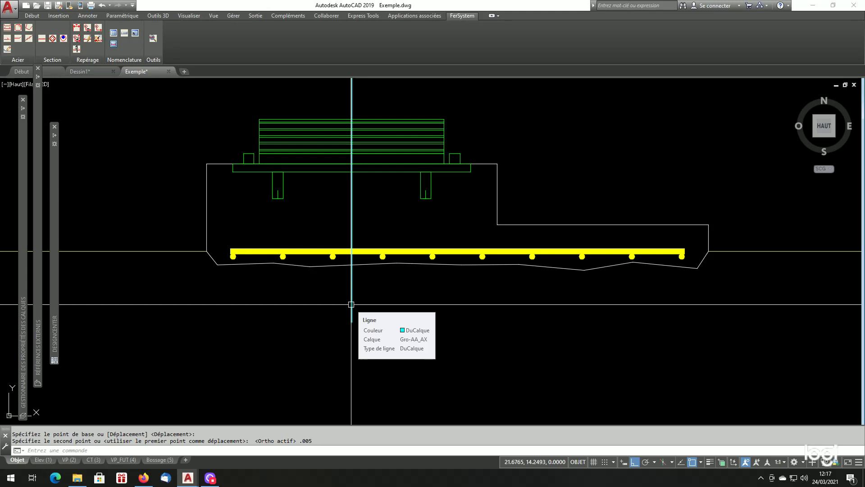
# Generate an HA8 straight bar with .045 cover under the stepped plinth's upper face, between that face's two corners.
pyautogui.scroll(-6, 351, 304)
pyautogui.scroll(3, 355, 247)
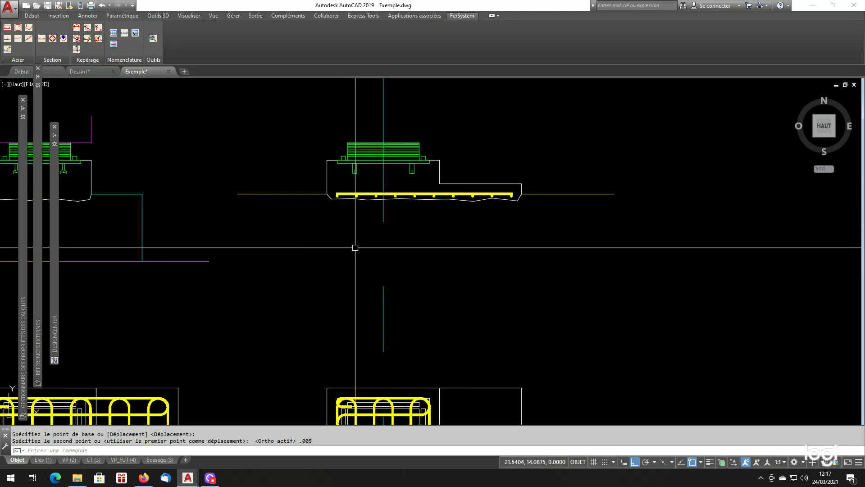
pyautogui.scroll(-3, 290, 309)
pyautogui.scroll(2, 273, 325)
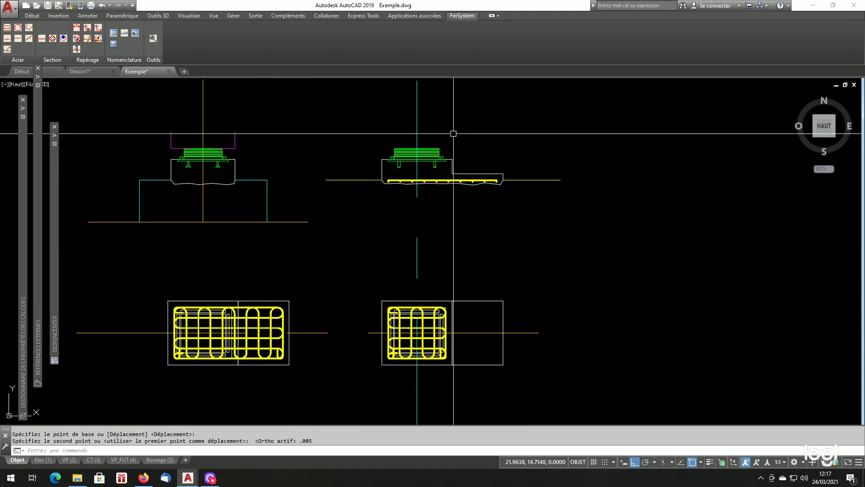
pyautogui.scroll(2, 453, 120)
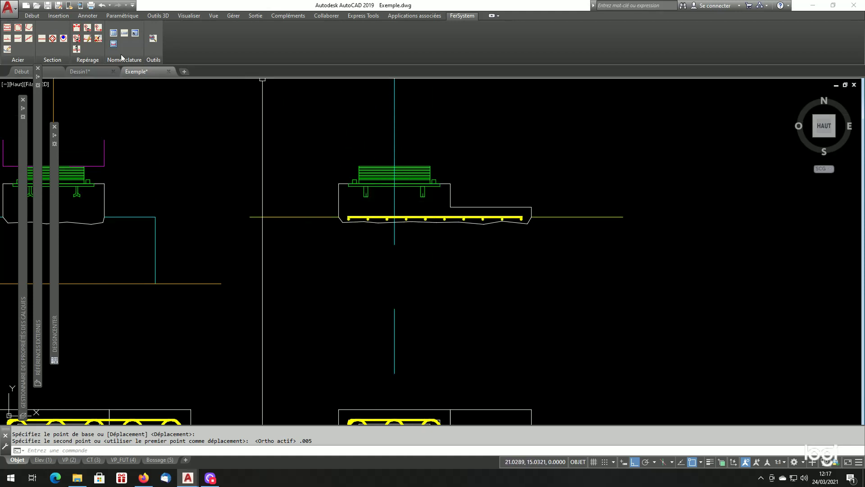
pyautogui.click(7, 28)
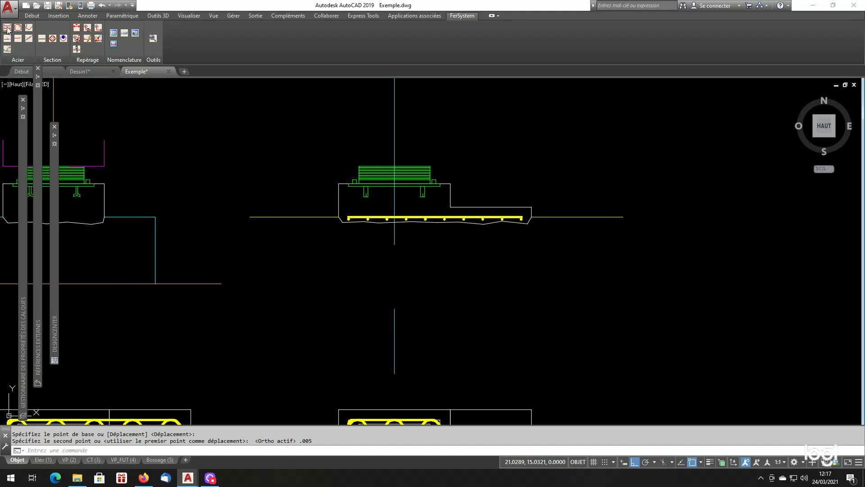
pyautogui.click(355, 172)
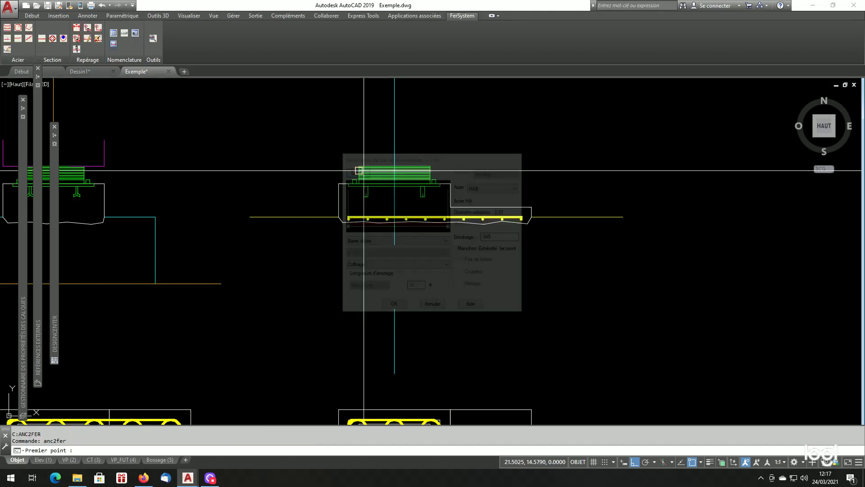
pyautogui.click(450, 183)
pyautogui.scroll(2, 352, 191)
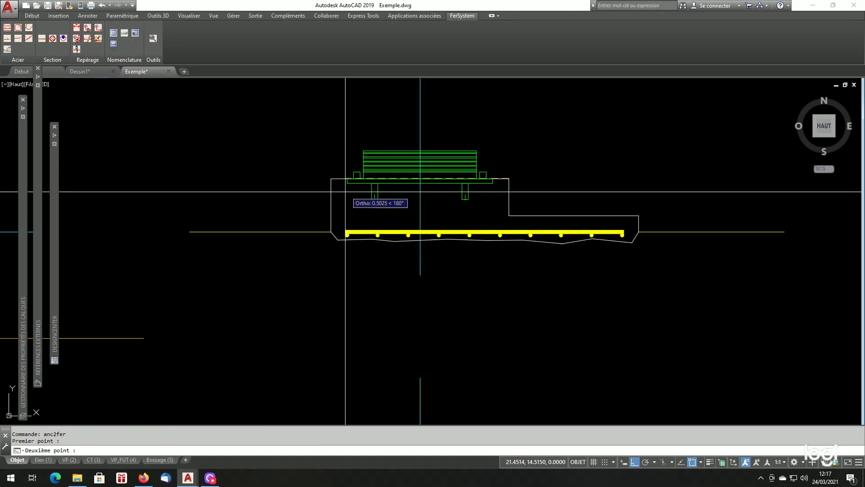
pyautogui.click(331, 179)
pyautogui.click(344, 260)
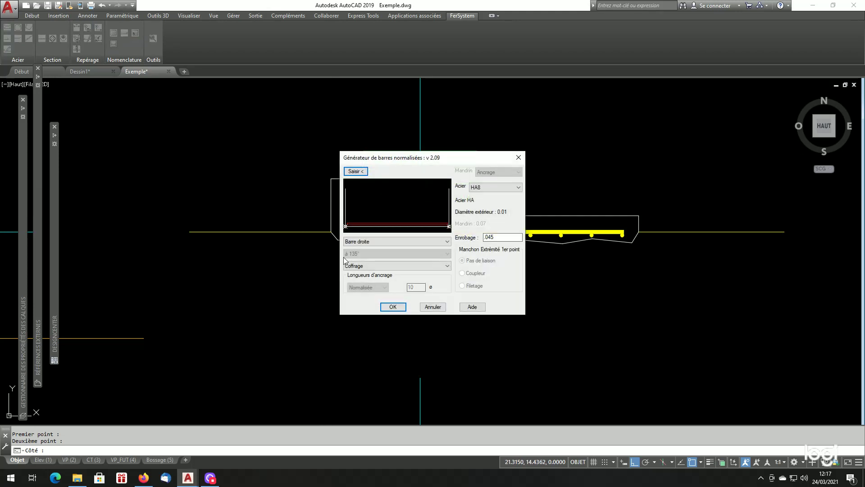
pyautogui.click(383, 309)
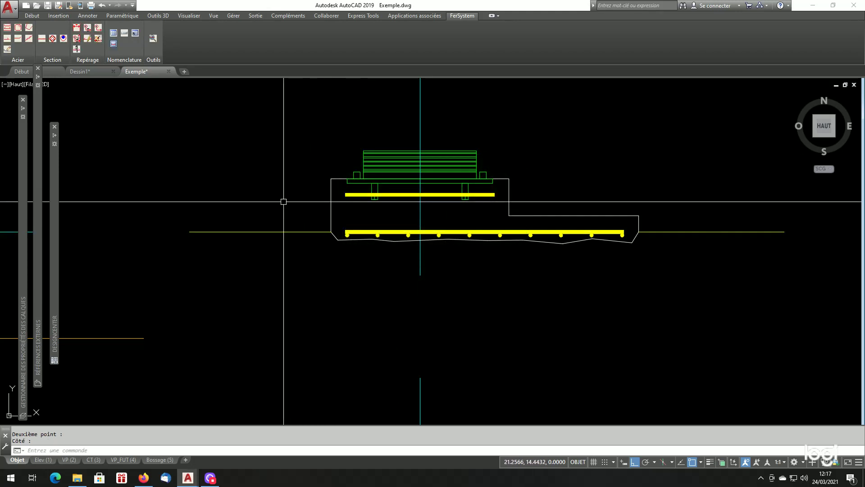
# Measure the perpendicular distance from the end of the stepped plinth's upper straight bar to the lower straight bar.
pyautogui.scroll(4, 420, 211)
pyautogui.scroll(-10, 464, 225)
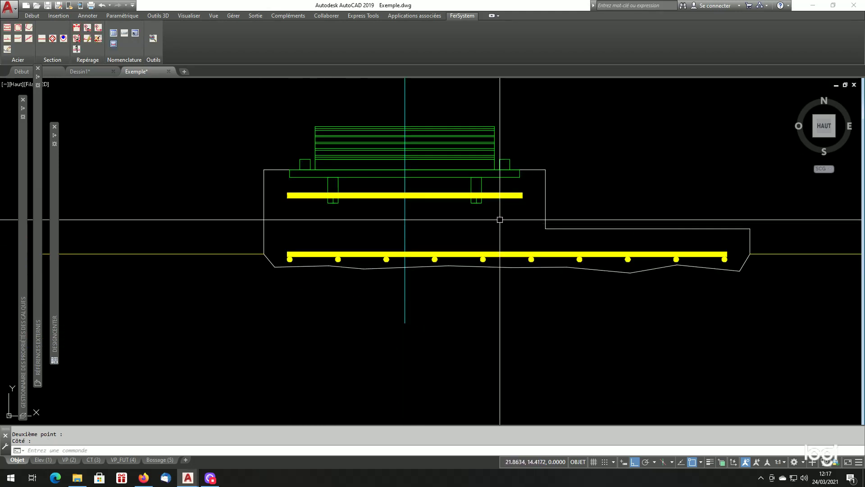
pyautogui.scroll(8, 509, 293)
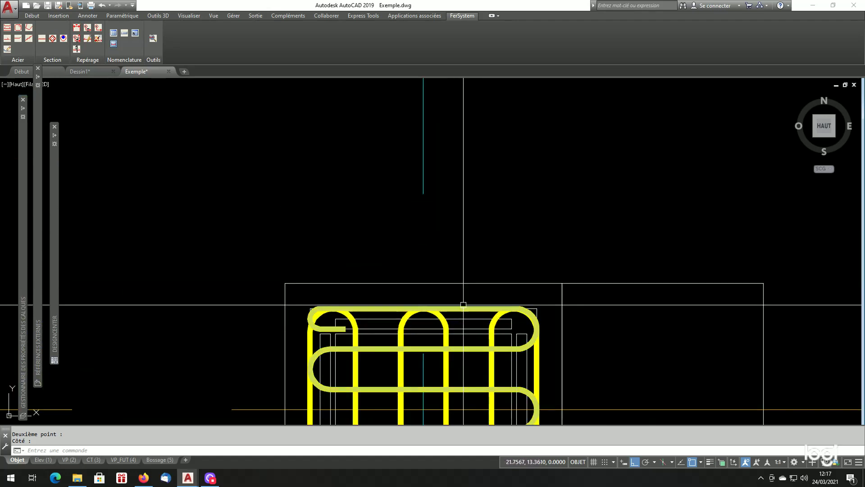
pyautogui.click(463, 304)
pyautogui.scroll(-6, 463, 305)
pyautogui.press('Escape')
pyautogui.scroll(6, 469, 244)
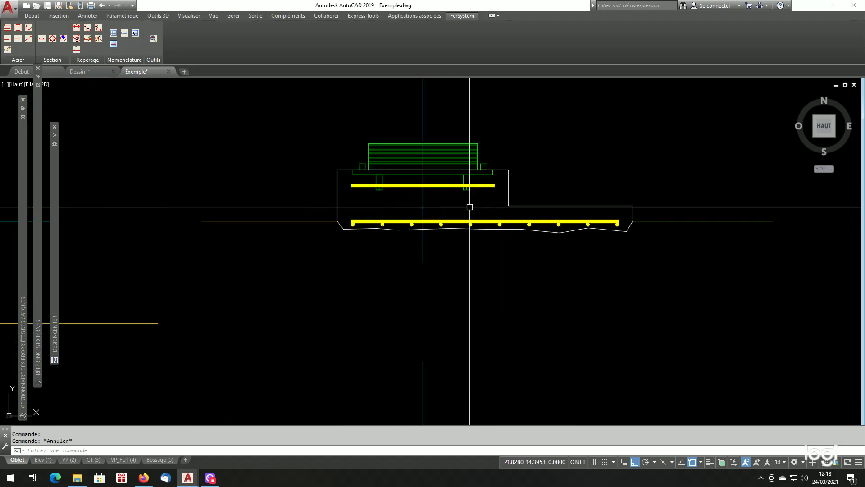
pyautogui.write('di')
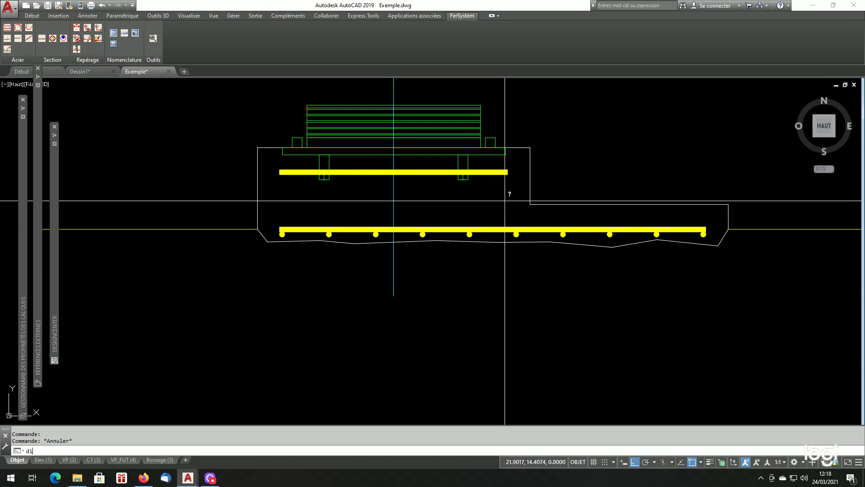
pyautogui.press('Return')
pyautogui.click(507, 173)
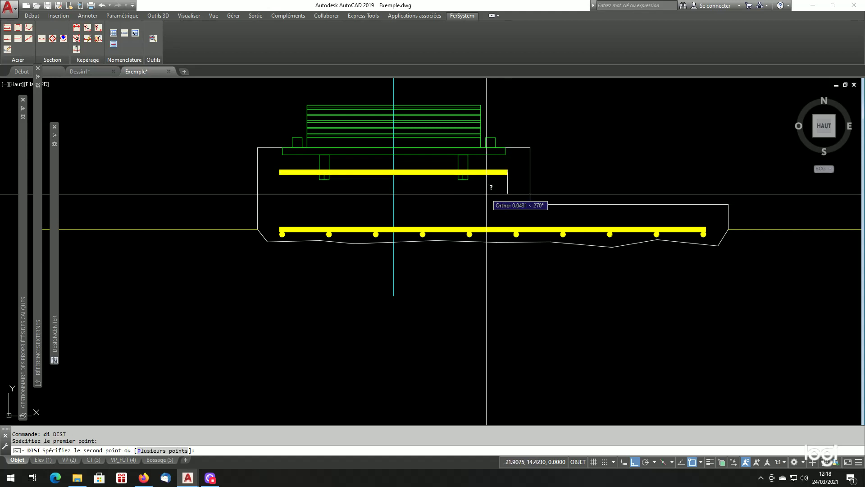
pyautogui.keyDown('shift'); pyautogui.rightClick(487, 193); pyautogui.keyUp('shift')
pyautogui.click(521, 351)
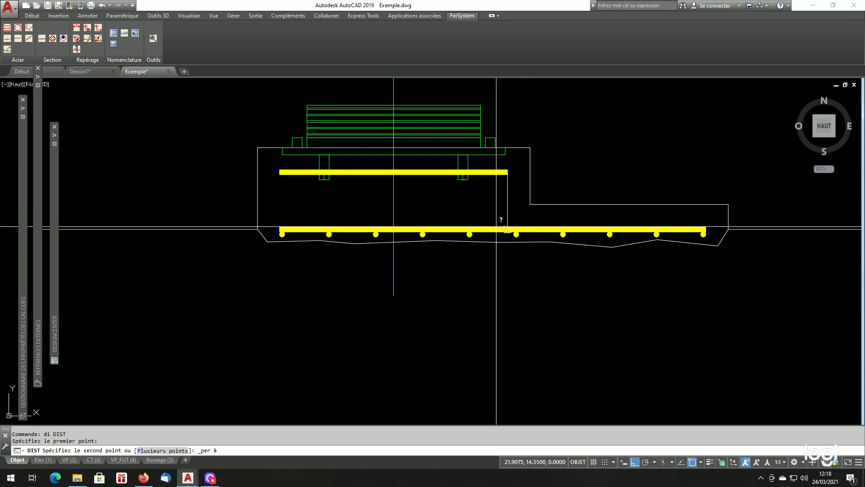
pyautogui.click(506, 228)
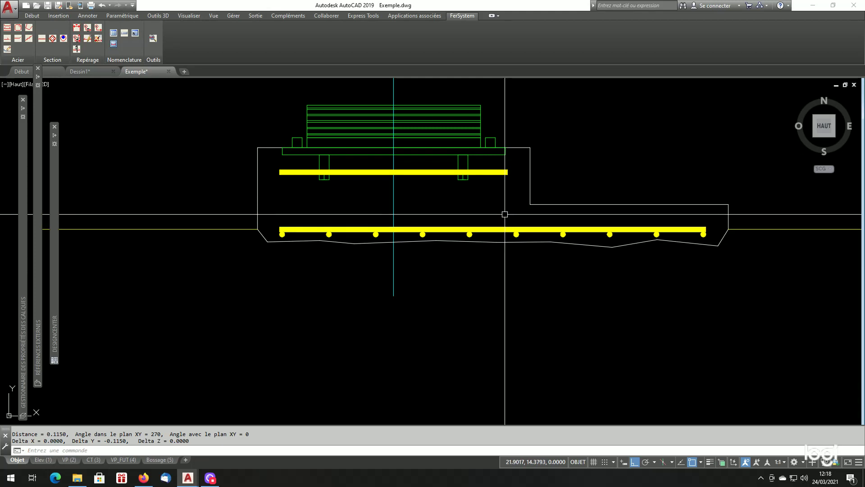
# Copy the stepped plinth's upper straight bar straight down by half of 0.115.
pyautogui.write('co')
pyautogui.press('Return')
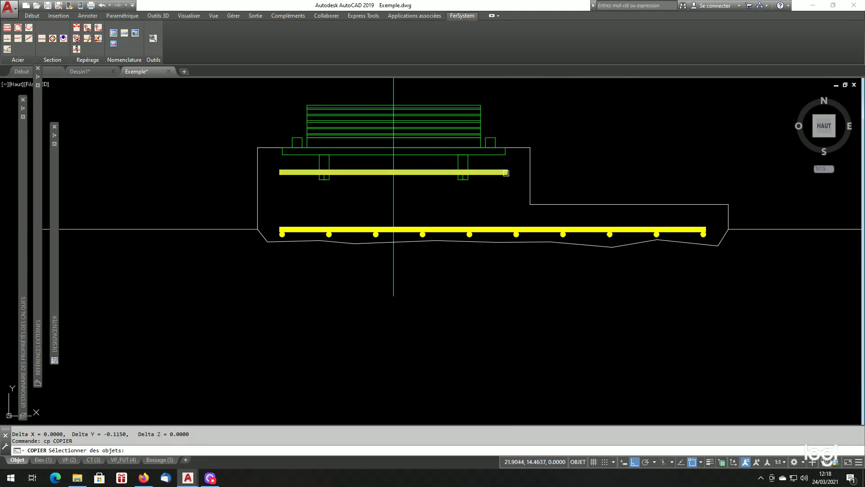
pyautogui.click(508, 172)
pyautogui.press('Return')
pyautogui.click(464, 285)
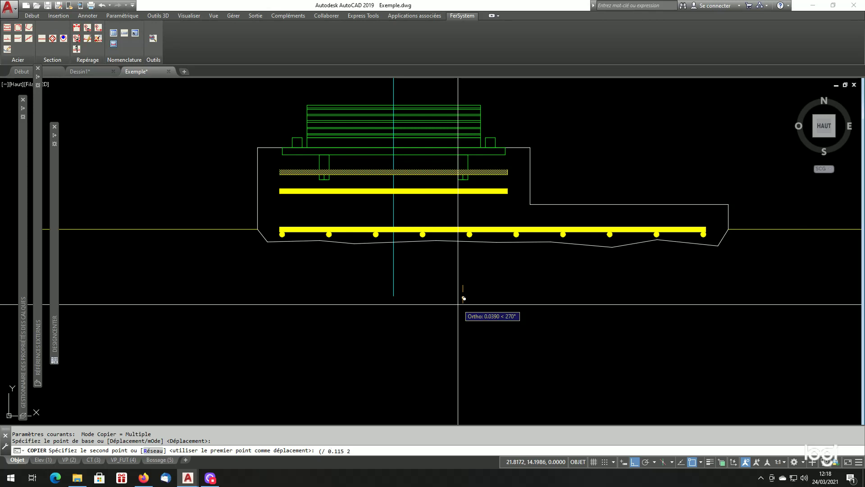
pyautogui.press('Return')
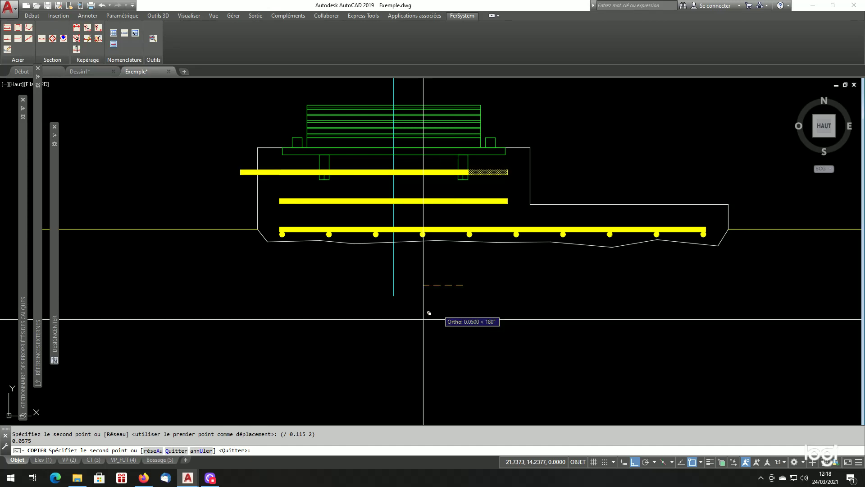
pyautogui.press('Return')
# Measure the horizontal spacing between the second and third vertical strands of the Frette in the second plan view.
pyautogui.scroll(-2, 419, 311)
pyautogui.scroll(2, 431, 300)
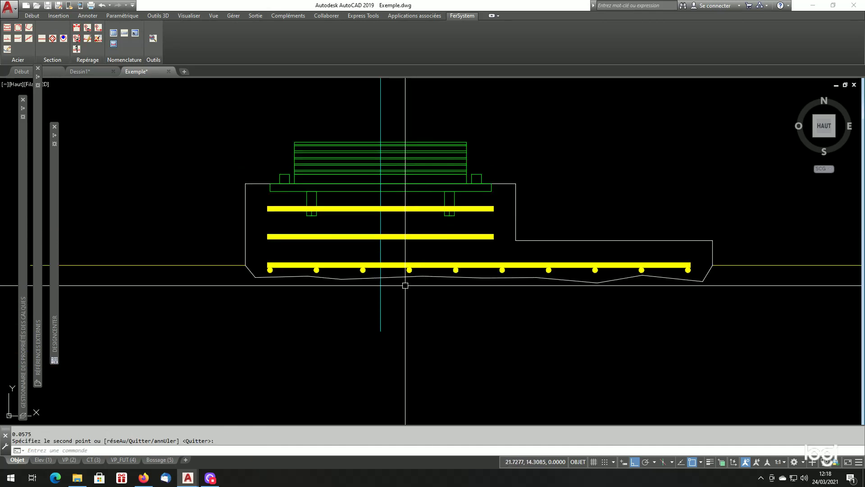
pyautogui.scroll(-2, 405, 285)
pyautogui.scroll(2, 398, 281)
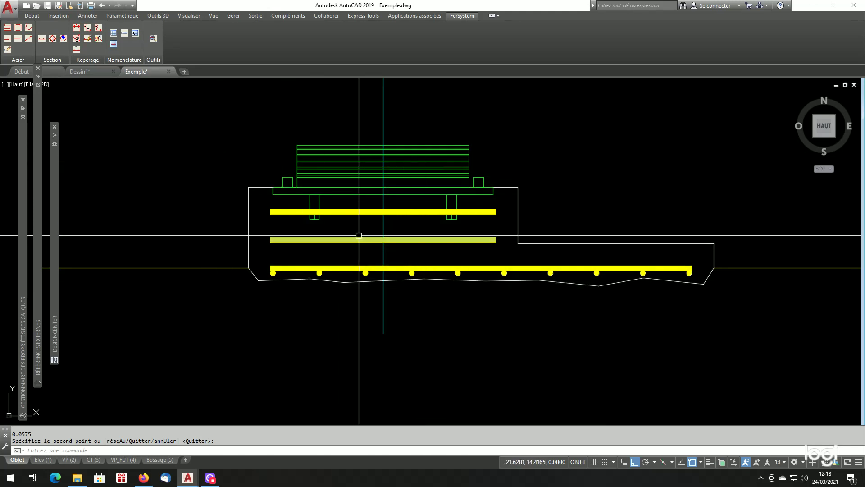
pyautogui.scroll(-4, 357, 218)
pyautogui.scroll(8, 352, 339)
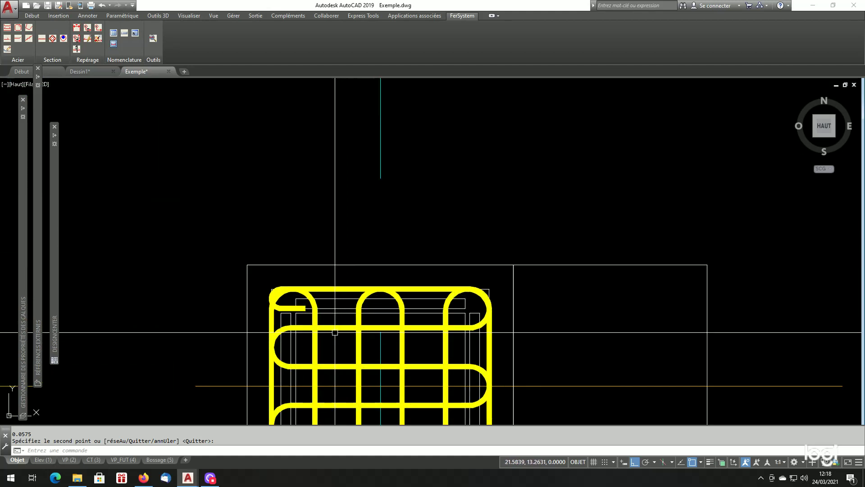
pyautogui.write('i')
pyautogui.press('Return')
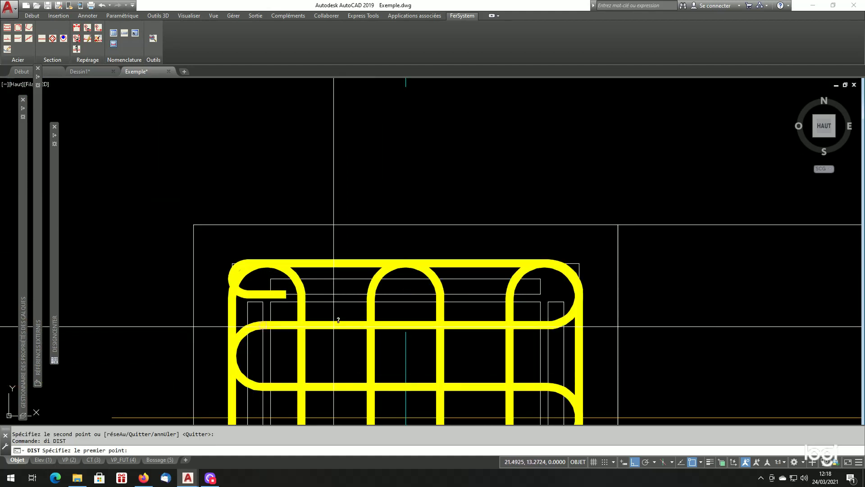
pyautogui.click(303, 306)
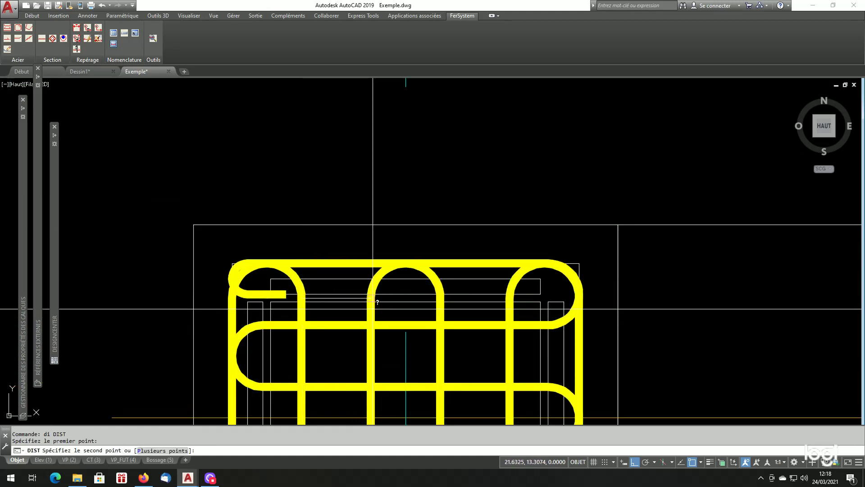
pyautogui.click(373, 308)
pyautogui.scroll(-6, 373, 309)
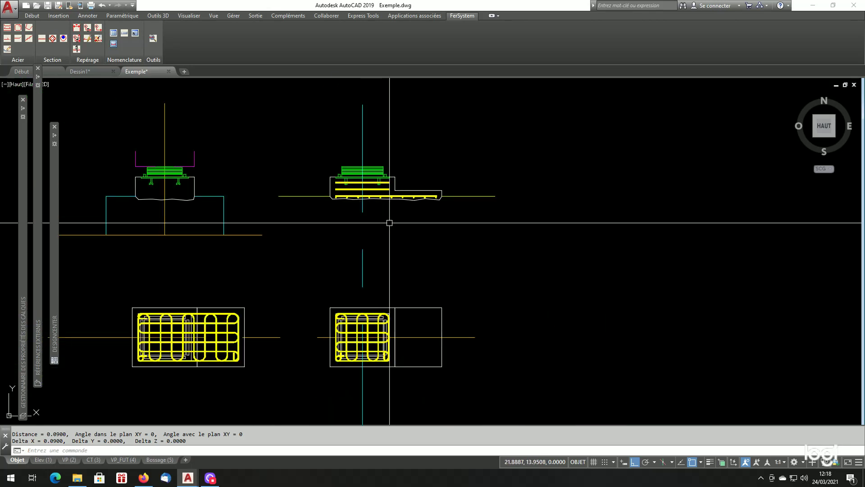
# Generate HA8 section bars with .09 spacing, .045 cover, the 2ème lit method and an HA6 first layer beneath the stepped plinth's upper face.
pyautogui.scroll(5, 386, 222)
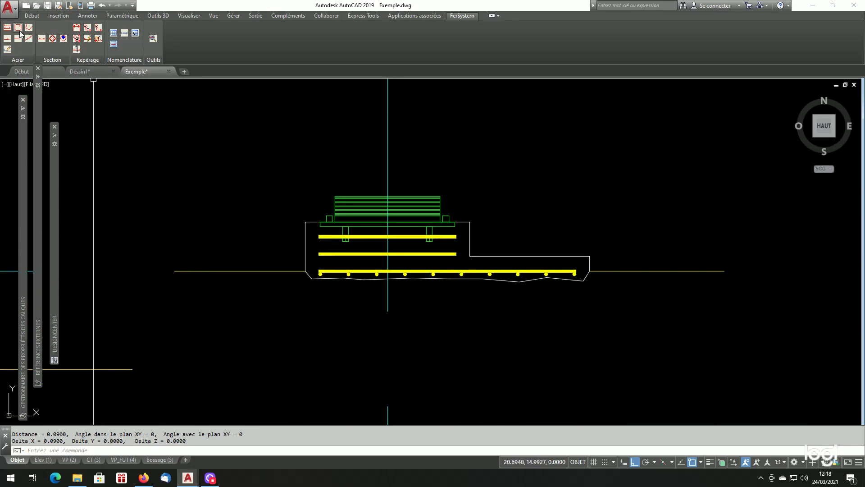
pyautogui.click(42, 38)
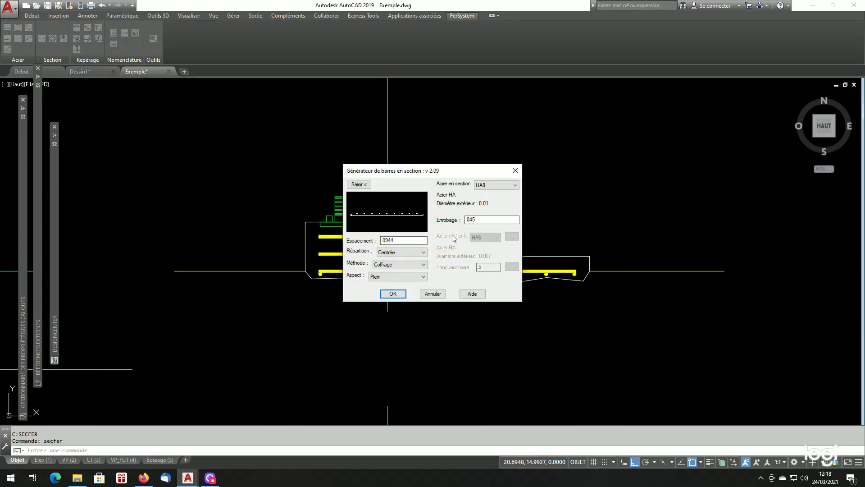
pyautogui.click(401, 265)
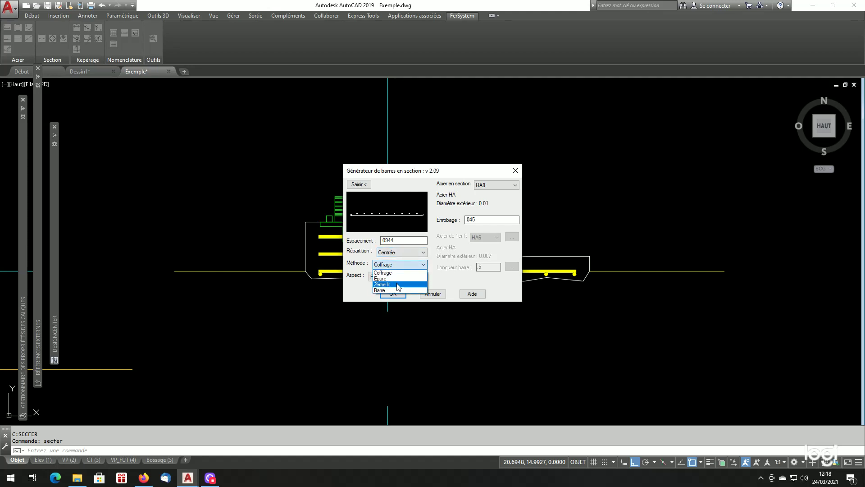
pyautogui.click(419, 241)
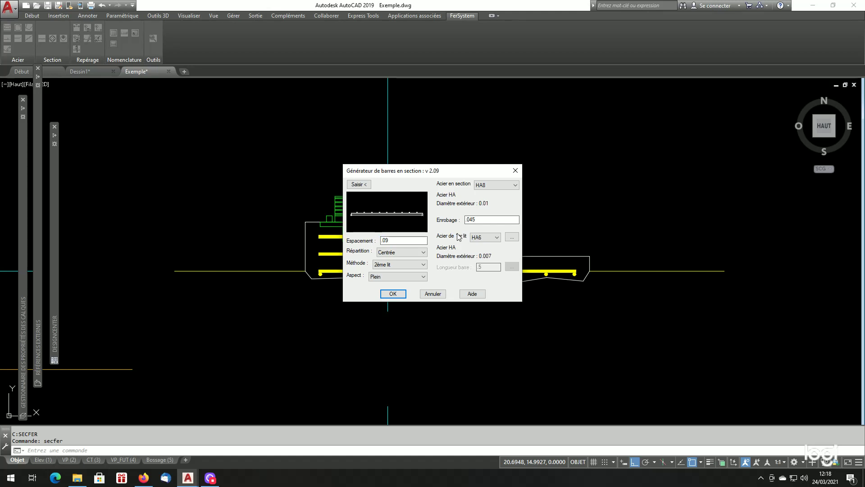
pyautogui.click(359, 184)
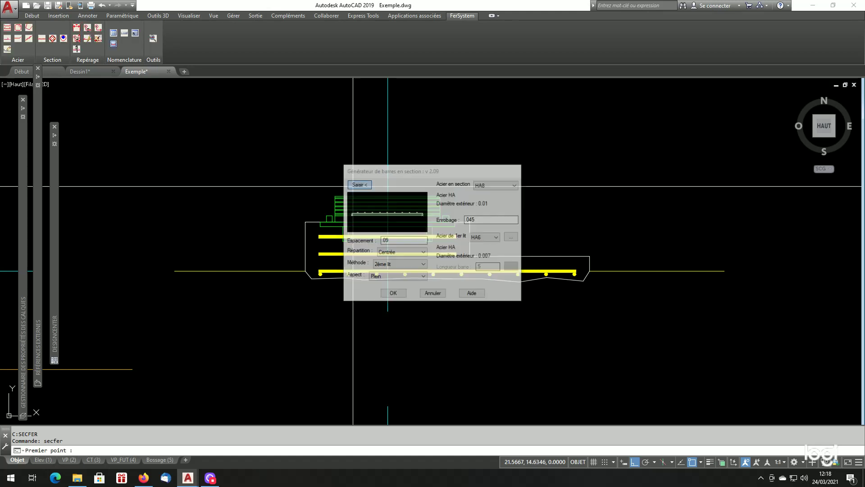
pyautogui.click(305, 221)
pyautogui.click(469, 222)
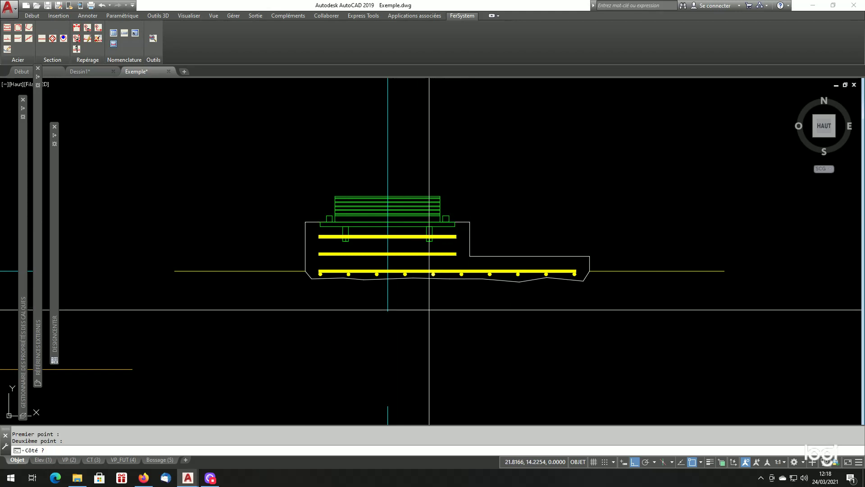
pyautogui.click(427, 325)
pyautogui.click(393, 294)
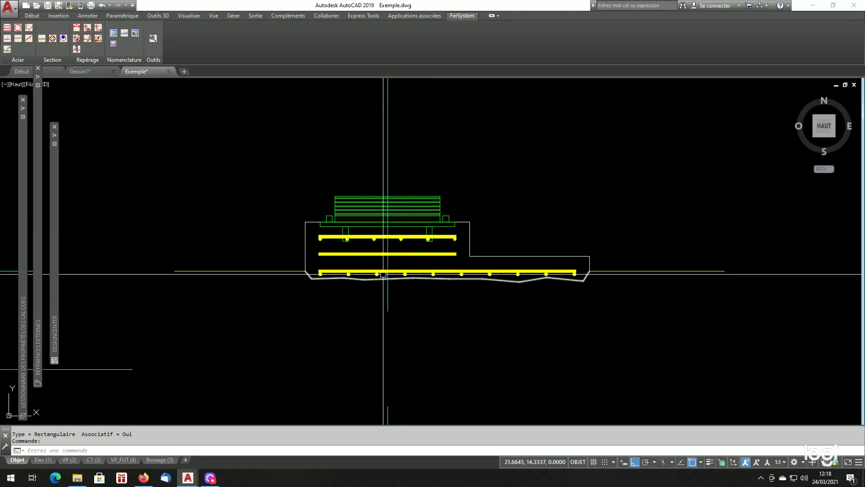
pyautogui.scroll(5, 381, 267)
pyautogui.scroll(-4, 401, 252)
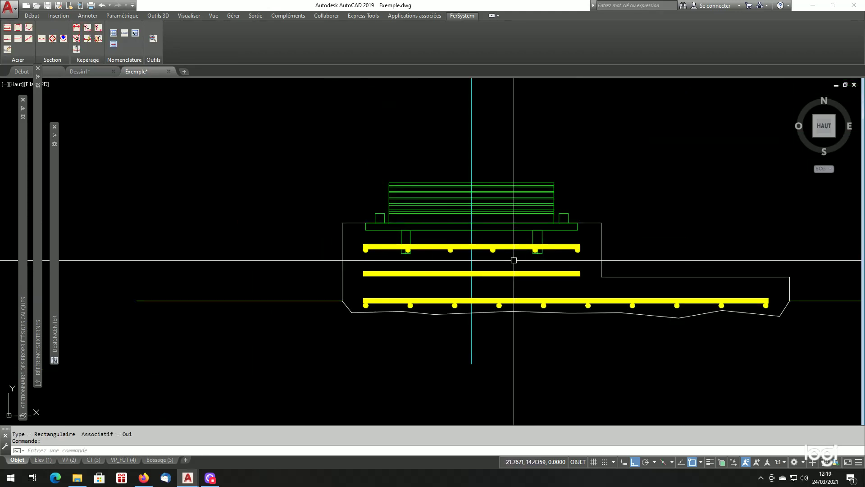
pyautogui.scroll(2, 516, 260)
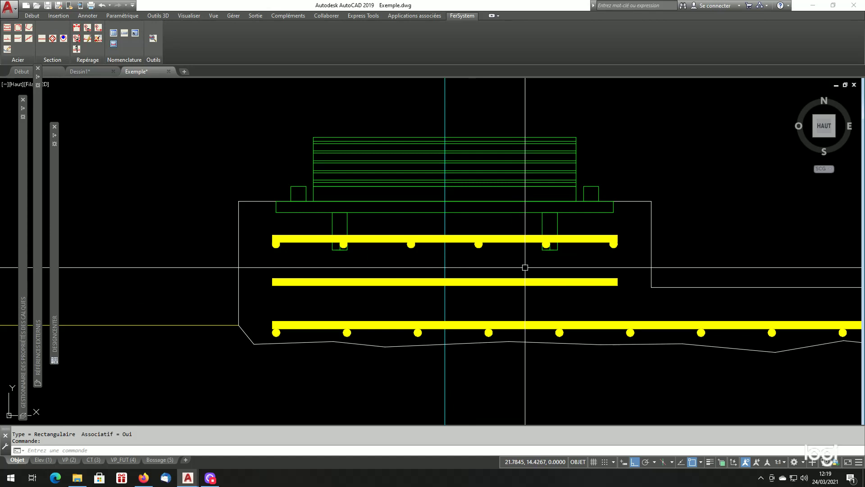
pyautogui.scroll(-2, 525, 264)
pyautogui.scroll(2, 539, 267)
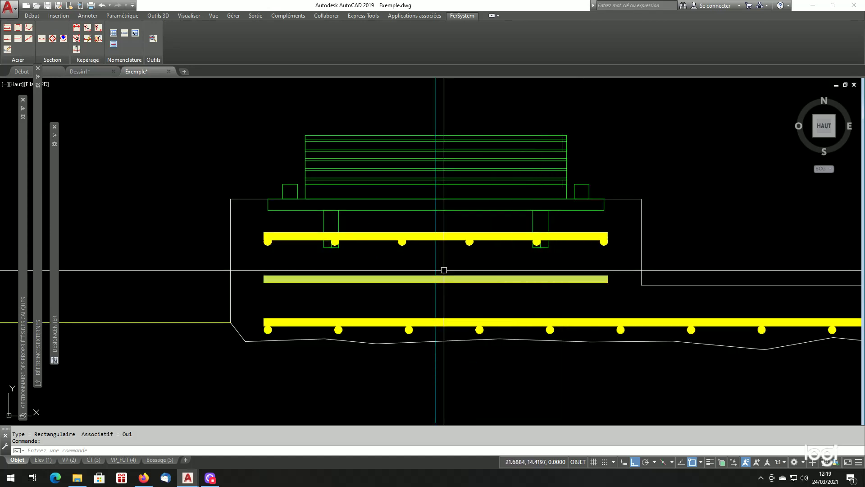
pyautogui.write('p')
pyautogui.press('Return')
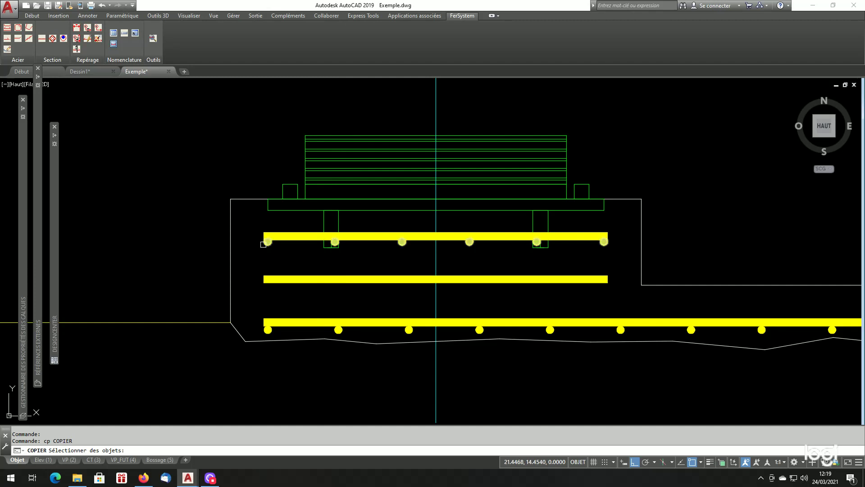
pyautogui.press('Return')
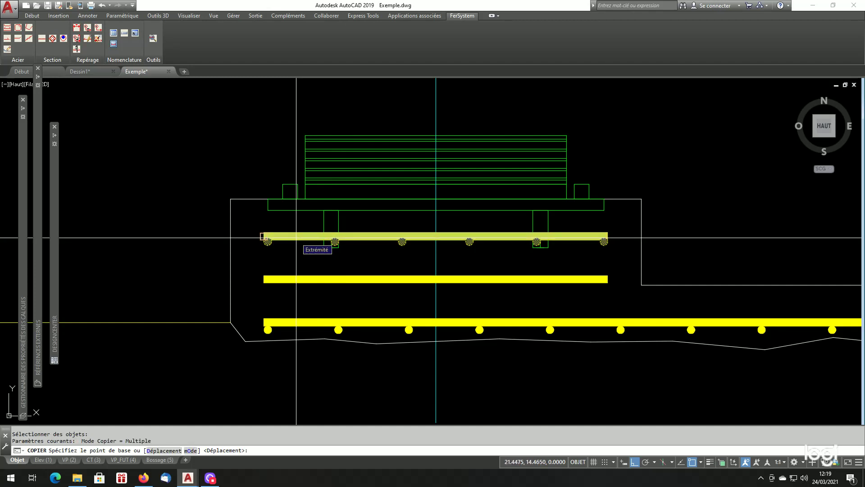
pyautogui.press('Escape')
# Erase the row of section bars under the stepped plinth's upper straight bar.
pyautogui.scroll(4, 284, 242)
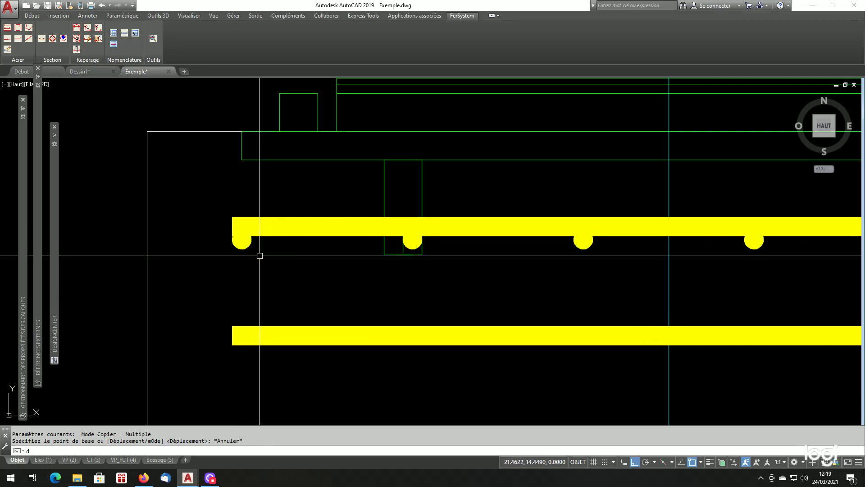
pyautogui.press('Escape')
pyautogui.click(263, 260)
pyautogui.write('ef')
pyautogui.press('Return')
pyautogui.scroll(-3, 276, 264)
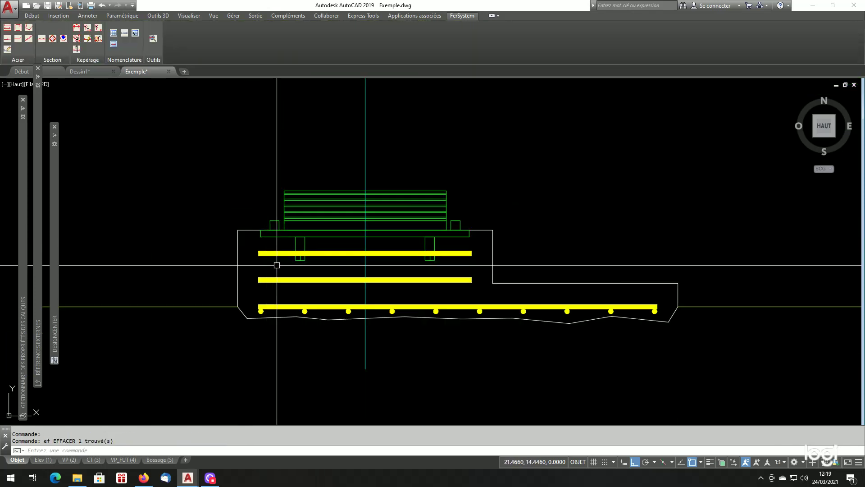
# Generate HA8 section bars at .09 spacing beneath the stepped plinth's upper face, taking the upper straight bar's HA8 as the first-layer steel.
pyautogui.scroll(1, 309, 265)
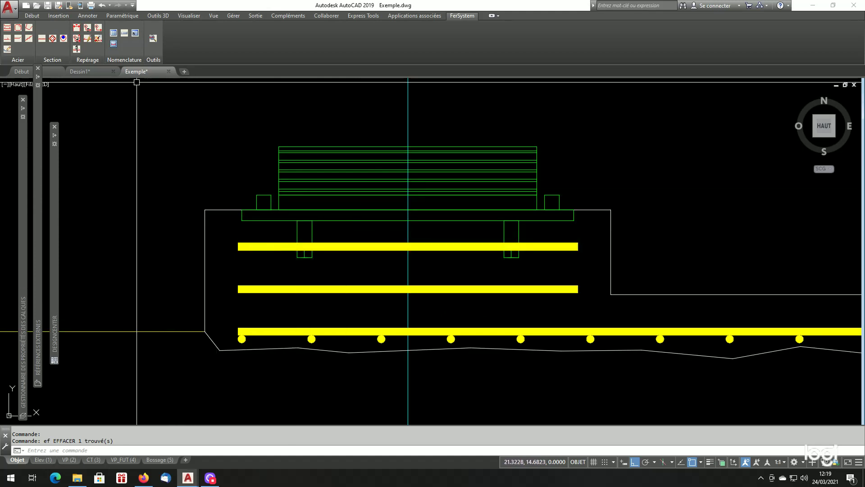
pyautogui.click(41, 41)
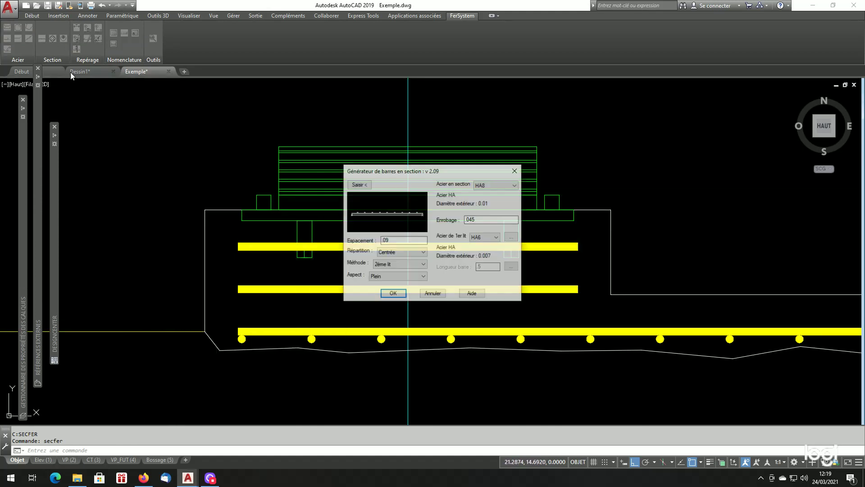
pyautogui.click(511, 237)
pyautogui.click(471, 247)
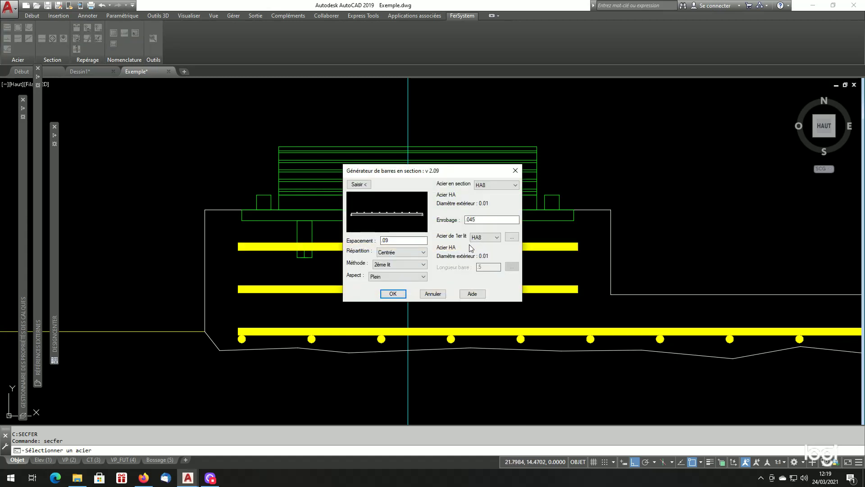
pyautogui.click(360, 185)
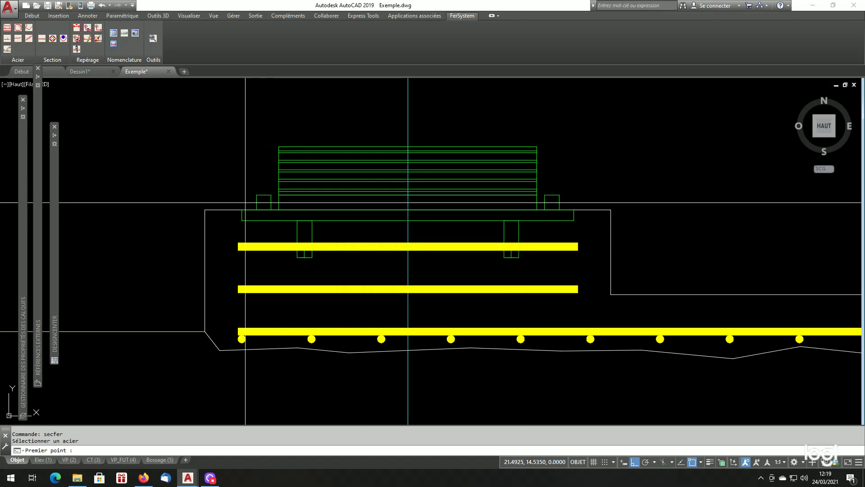
pyautogui.click(205, 210)
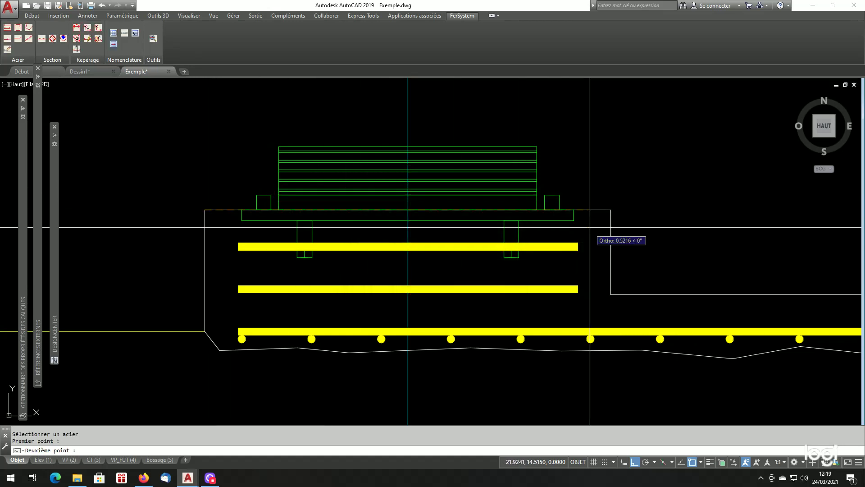
pyautogui.click(610, 209)
pyautogui.click(595, 246)
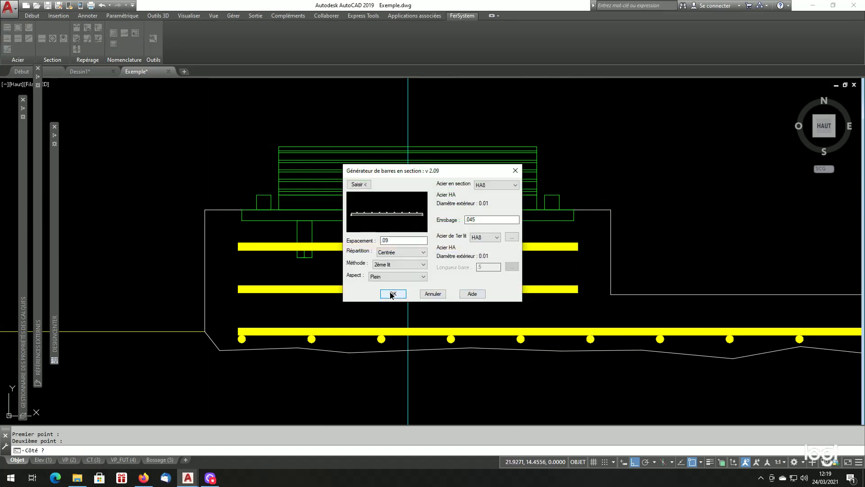
pyautogui.click(392, 294)
pyautogui.scroll(6, 240, 249)
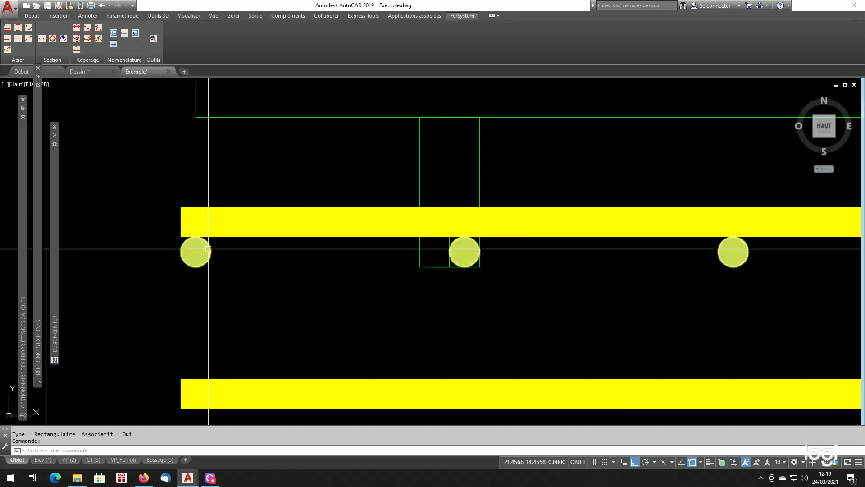
pyautogui.click(208, 249)
pyautogui.scroll(-2, 234, 253)
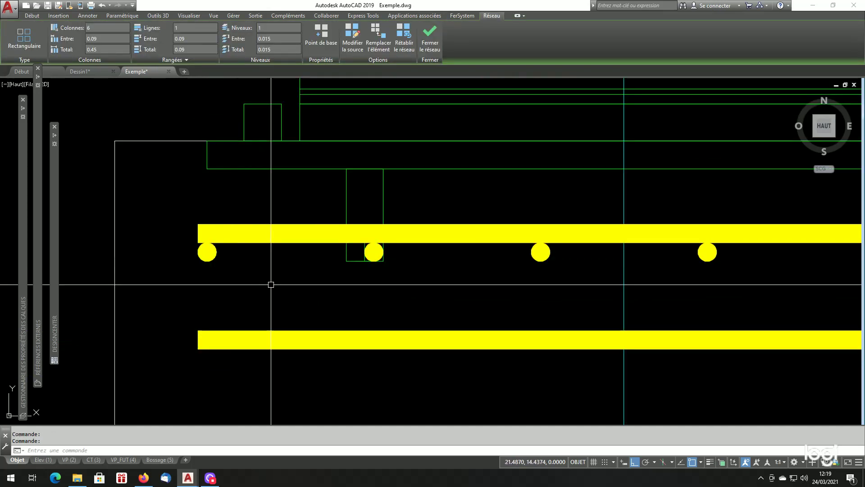
pyautogui.press('Escape')
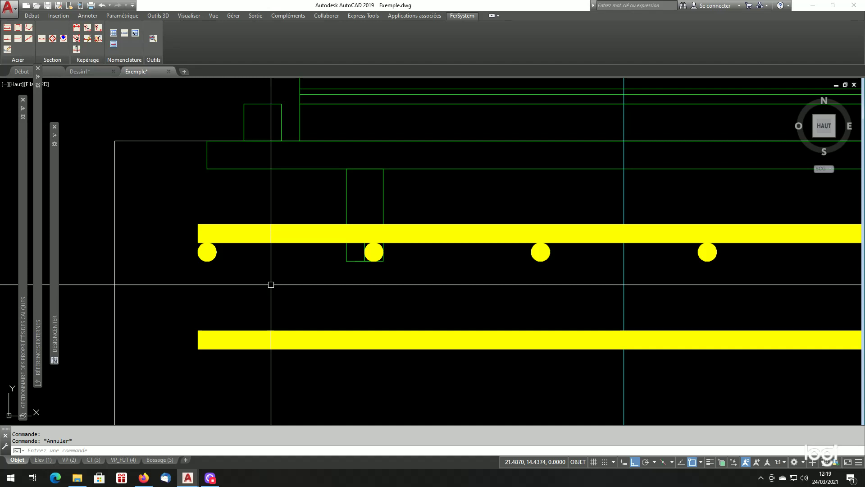
# Copy the upper row of section bars straight down to the middle straight bar, using the straight bars' ends as reference points.
pyautogui.write('cp')
pyautogui.press('Return')
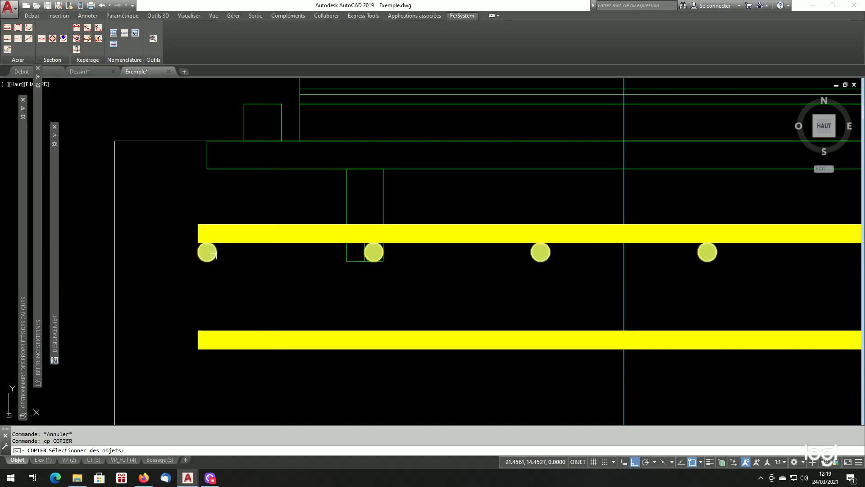
pyautogui.click(214, 256)
pyautogui.press('Return')
pyautogui.click(198, 233)
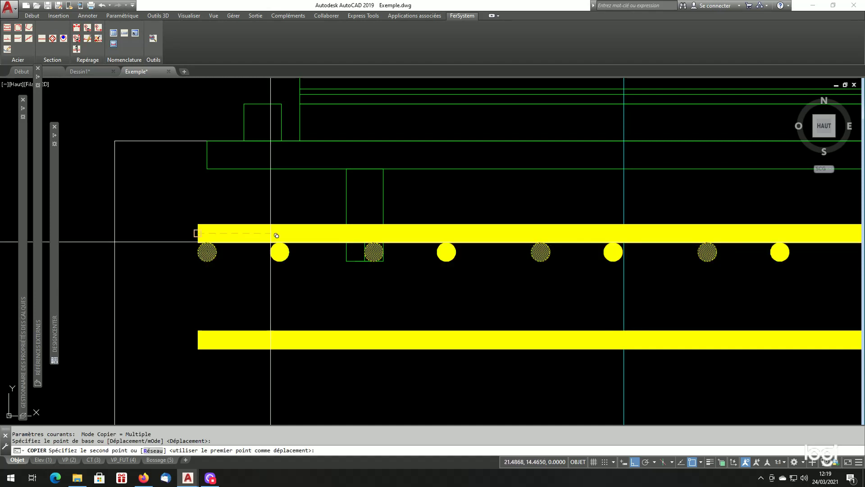
pyautogui.click(250, 326)
pyautogui.write('u')
pyautogui.press('Return')
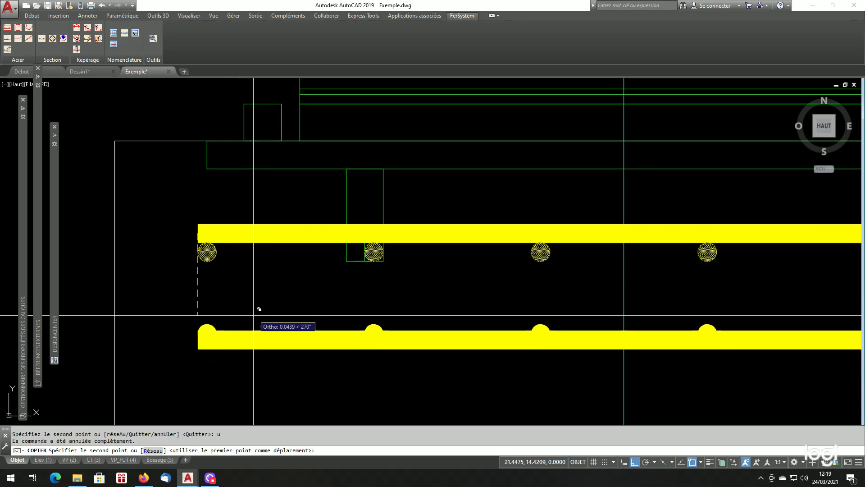
pyautogui.click(245, 340)
pyautogui.scroll(-6, 231, 292)
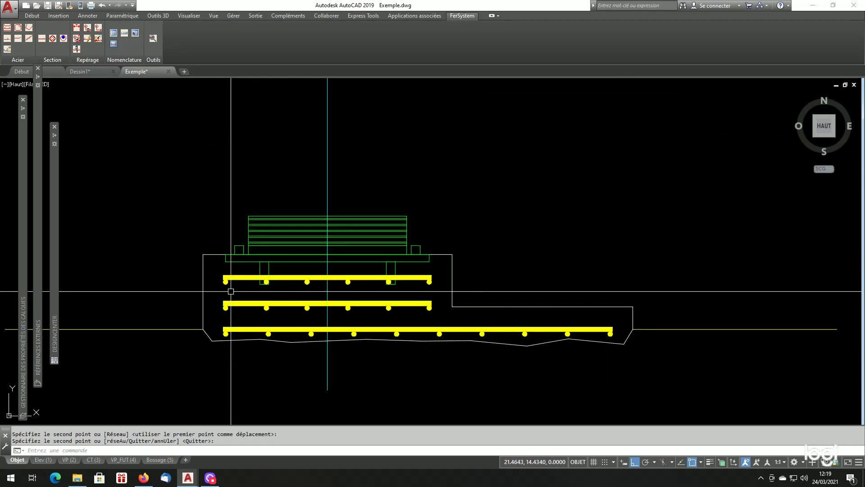
# Examine the three reinforcement layers in the stepped plinth's section and the still unreinforced section of the other plinth.
pyautogui.scroll(-4, 231, 292)
pyautogui.scroll(4, 234, 301)
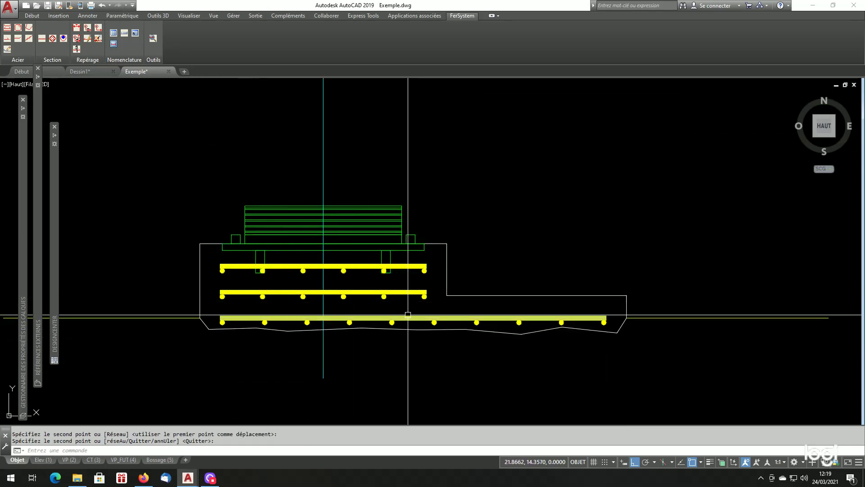
pyautogui.scroll(-4, 392, 303)
pyautogui.scroll(4, 369, 303)
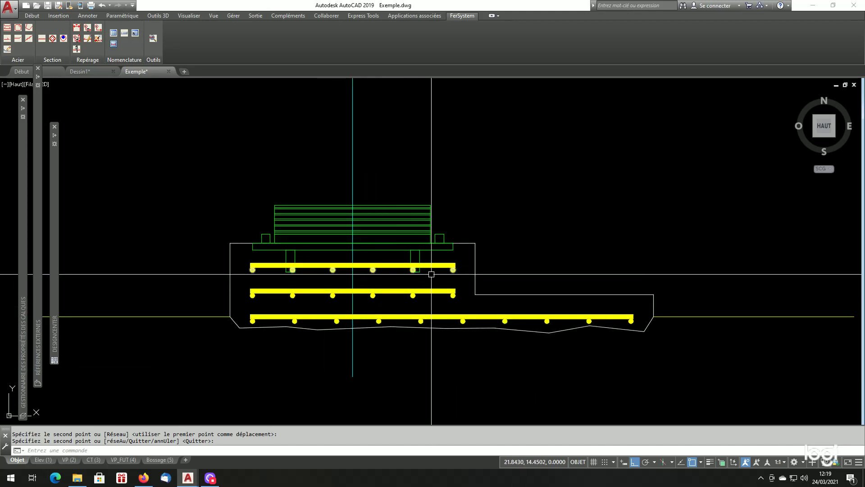
pyautogui.scroll(-6, 431, 274)
pyautogui.scroll(2, 392, 294)
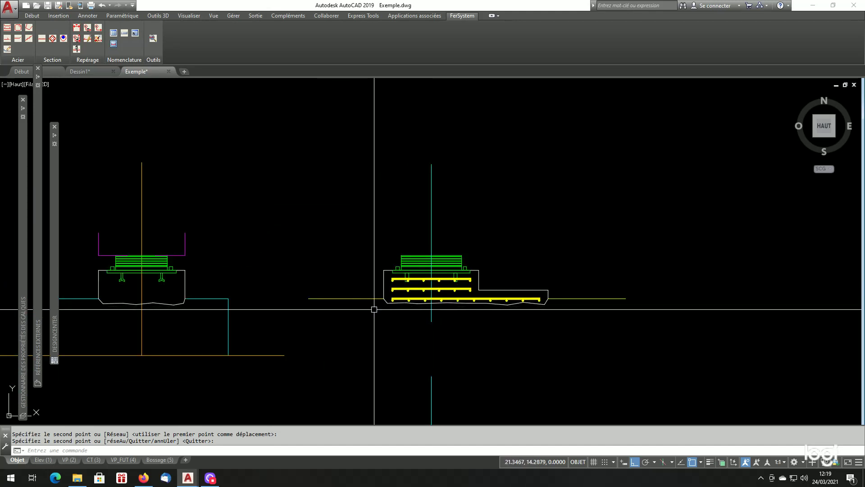
pyautogui.scroll(4, 374, 310)
pyautogui.scroll(-8, 423, 270)
pyautogui.scroll(6, 422, 256)
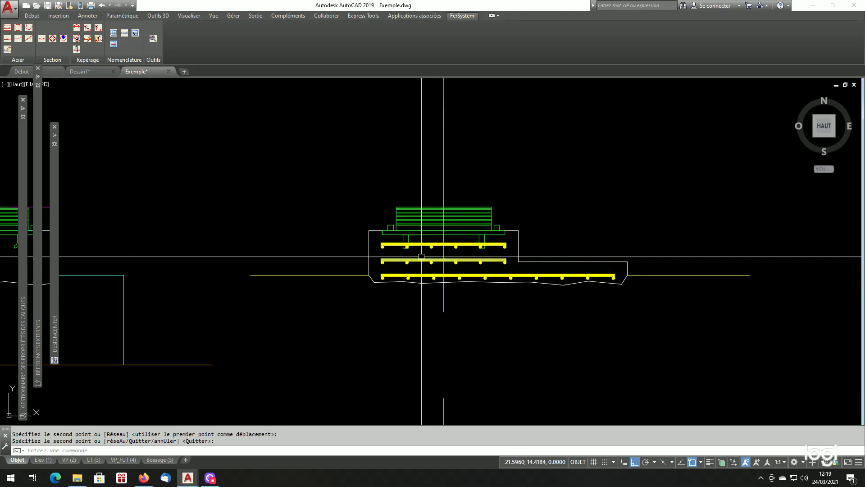
pyautogui.scroll(-4, 412, 256)
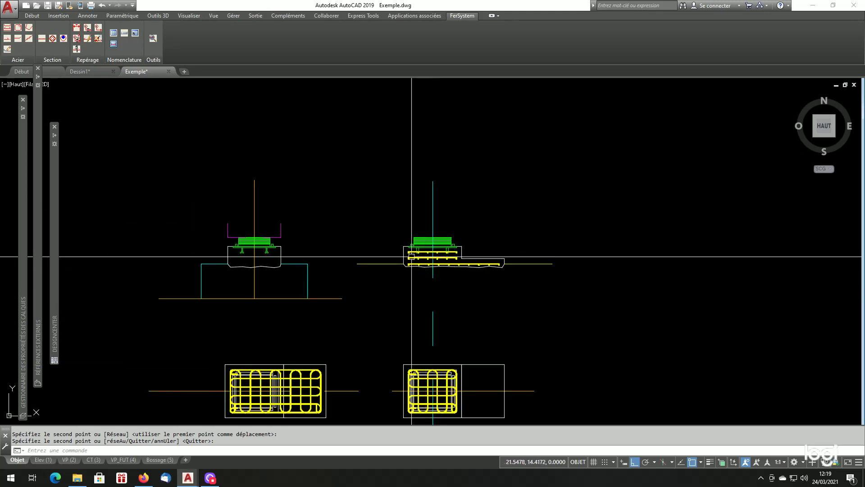
pyautogui.scroll(2, 374, 256)
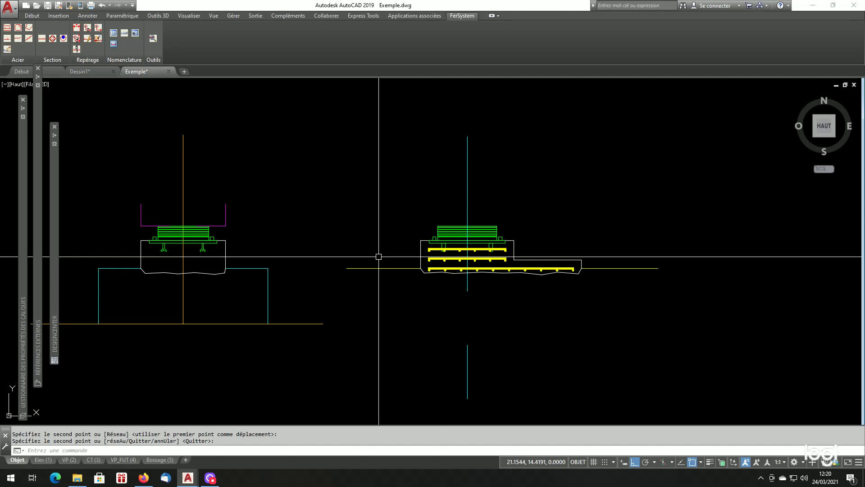
pyautogui.scroll(4, 194, 261)
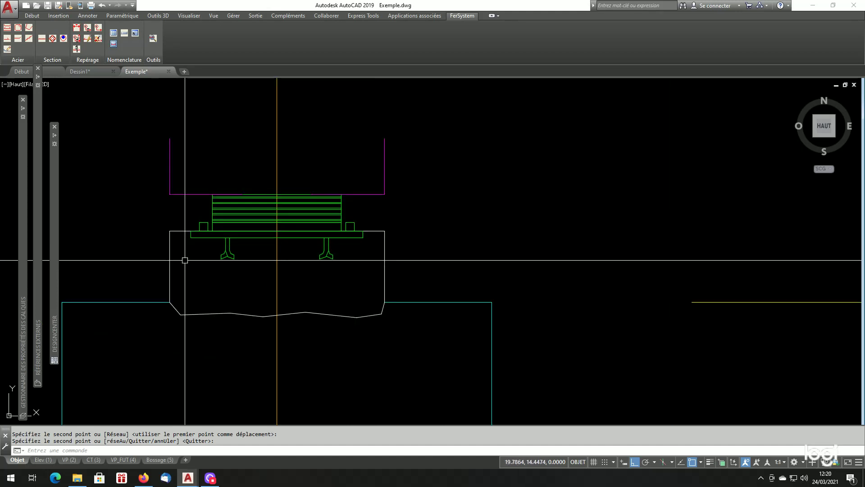
pyautogui.scroll(-3, 203, 273)
pyautogui.scroll(-1, 243, 288)
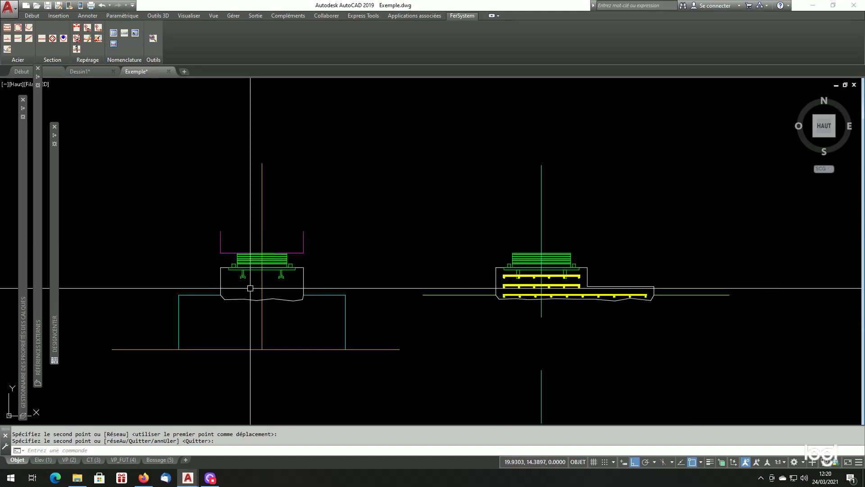
# Generate an HA8 straight bar with .045 cover along the upper face of the unreinforced plinth's section.
pyautogui.scroll(1, 267, 274)
pyautogui.click(18, 28)
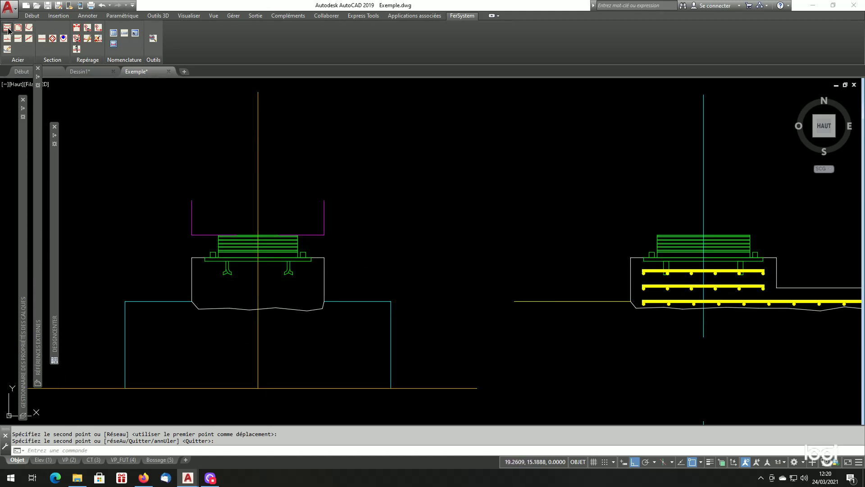
pyautogui.click(355, 172)
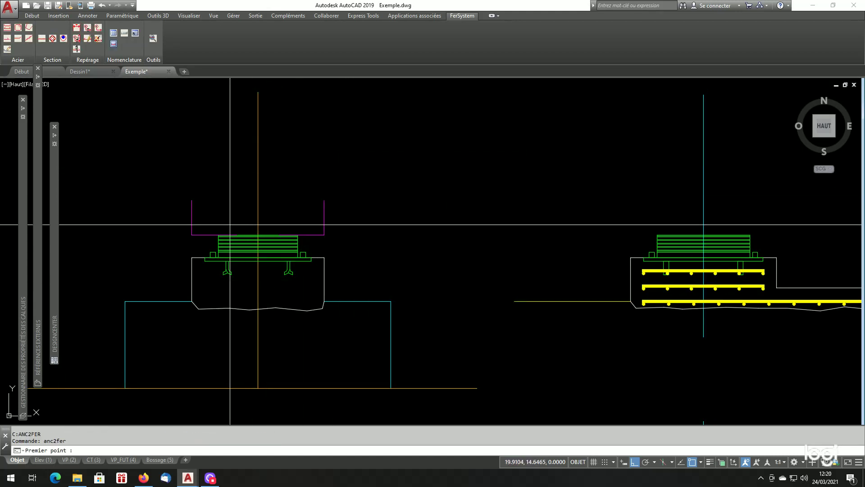
pyautogui.click(192, 257)
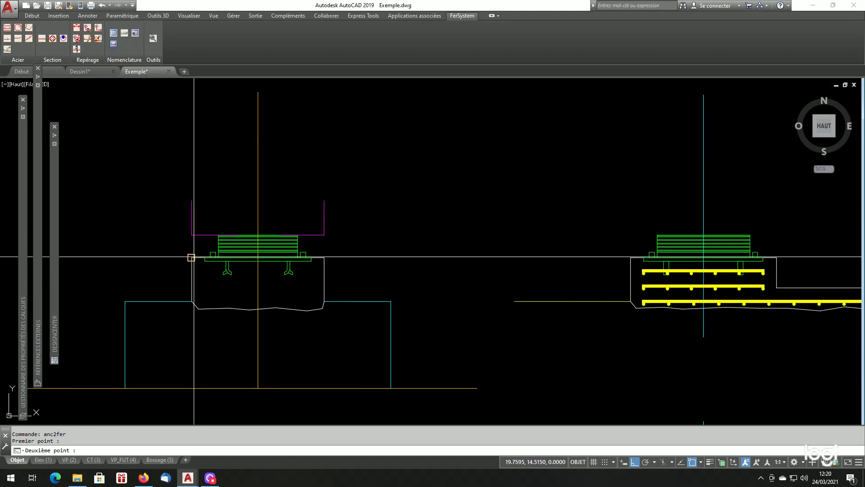
pyautogui.click(324, 257)
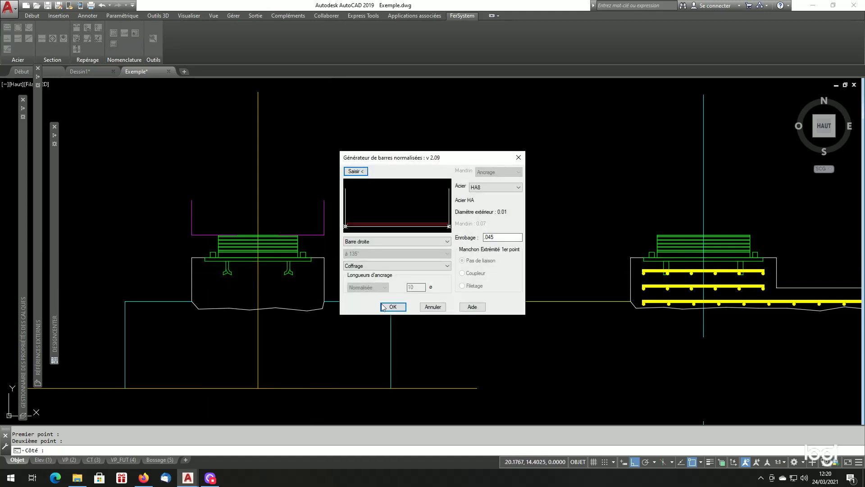
pyautogui.click(393, 307)
pyautogui.scroll(3, 300, 284)
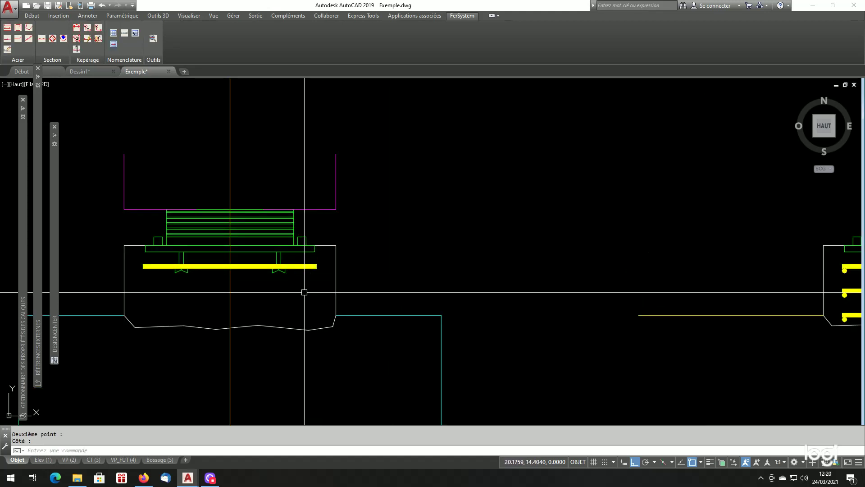
# Move the new straight bar vertically down by .010.
pyautogui.write('dp')
pyautogui.press('Return')
pyautogui.click(309, 270)
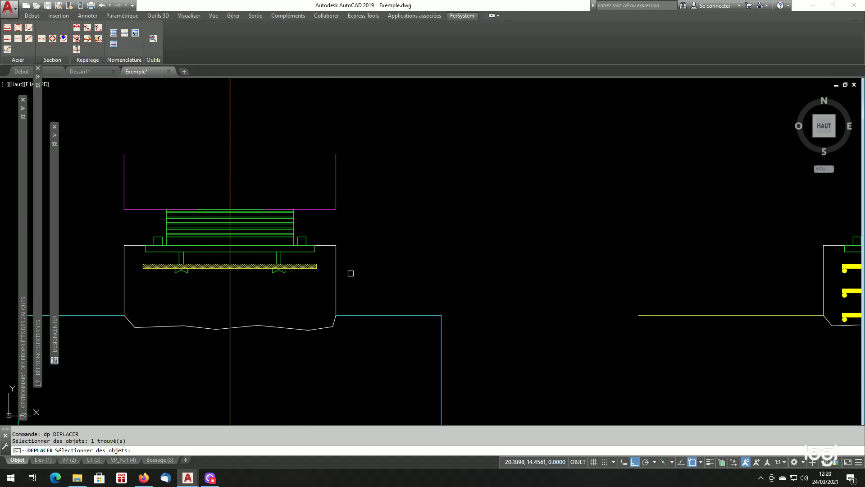
pyautogui.press('Return')
pyautogui.click(401, 263)
pyautogui.write('.01')
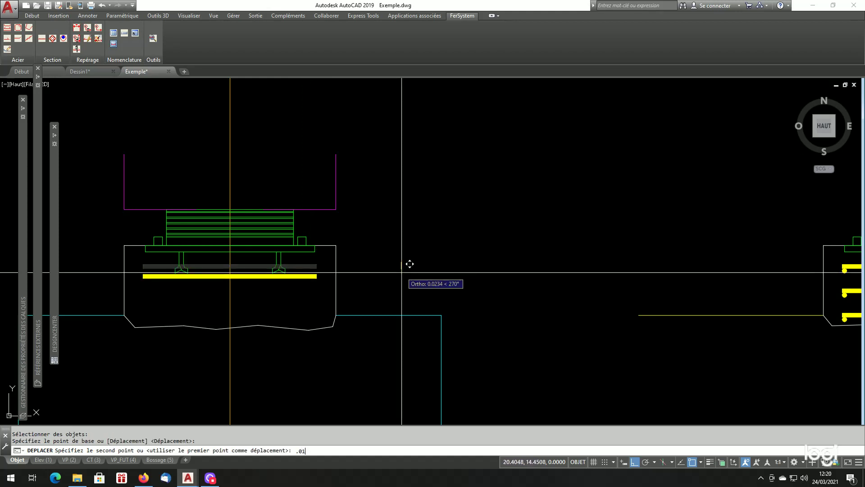
pyautogui.write('0')
pyautogui.press('Return')
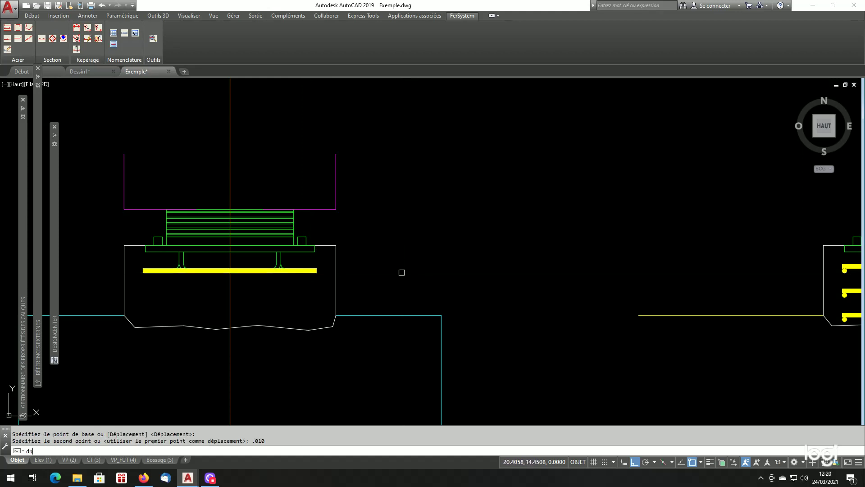
pyautogui.write('dp')
pyautogui.press('Return')
pyautogui.press('Return')
pyautogui.click(317, 271)
pyautogui.scroll(-2, 440, 288)
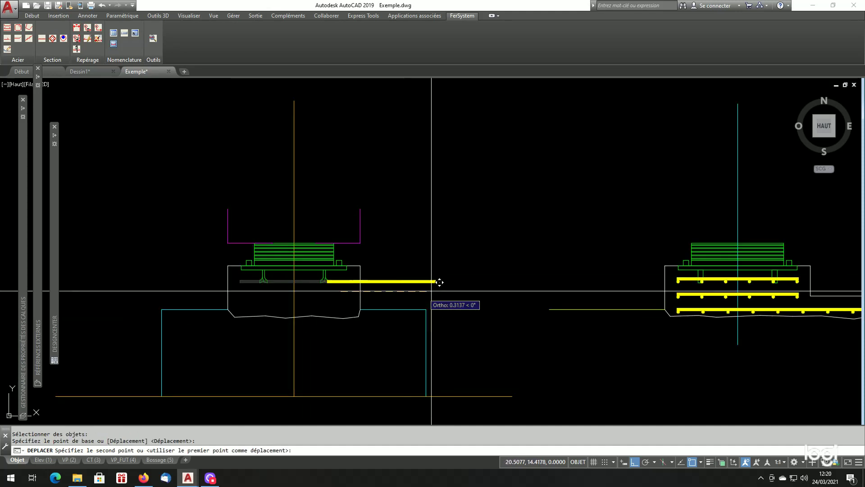
pyautogui.scroll(5, 848, 306)
pyautogui.scroll(-5, 850, 308)
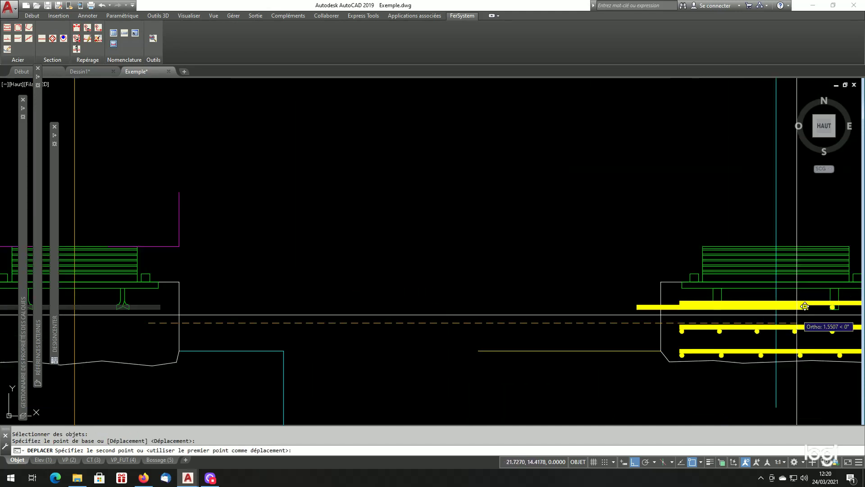
pyautogui.press('Escape')
# Copy the straight bar down to the middle and lower layers, using the stepped plinth's first-column section bars as reference points.
pyautogui.scroll(2, 623, 323)
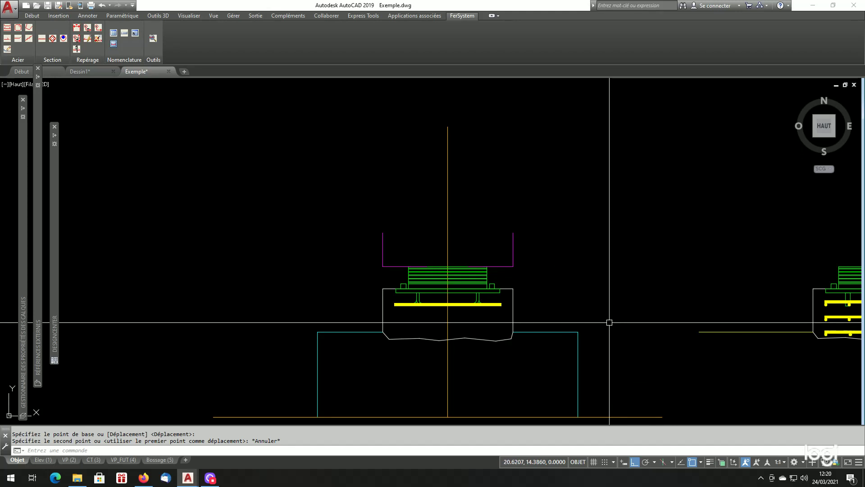
pyautogui.write('cp')
pyautogui.press('Return')
pyautogui.scroll(2, 541, 311)
pyautogui.click(464, 302)
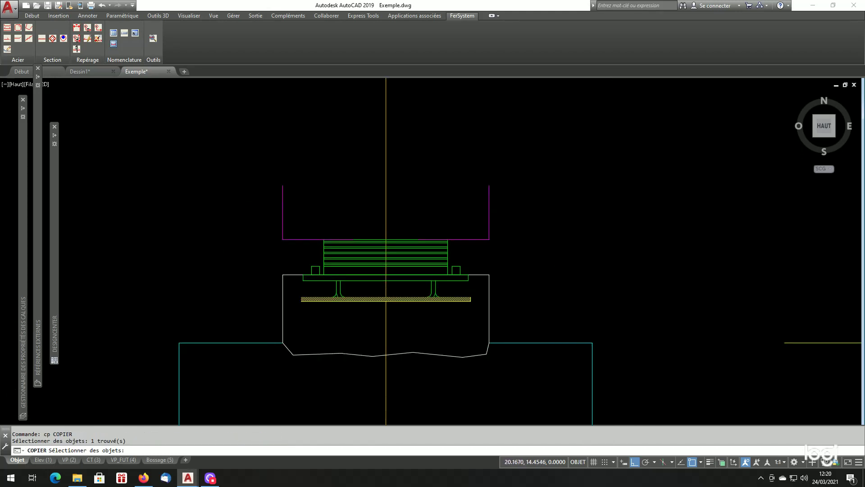
pyautogui.scroll(-3, 465, 302)
pyautogui.scroll(5, 682, 299)
pyautogui.press('Return')
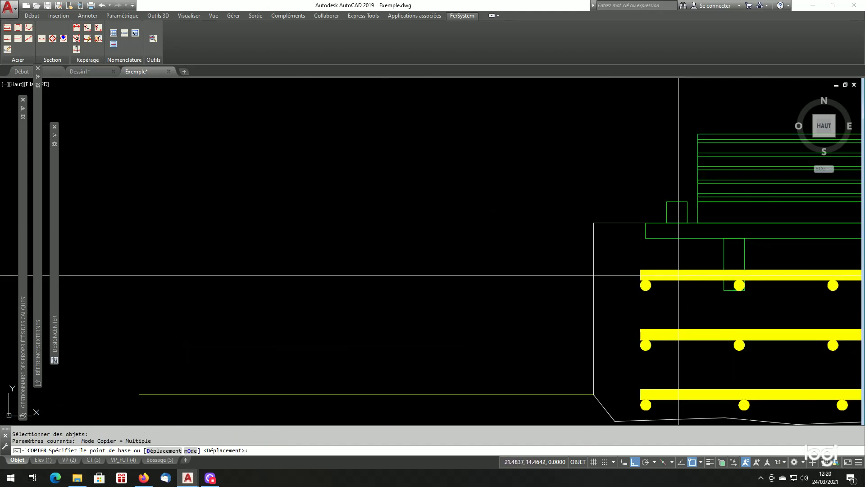
pyautogui.click(651, 286)
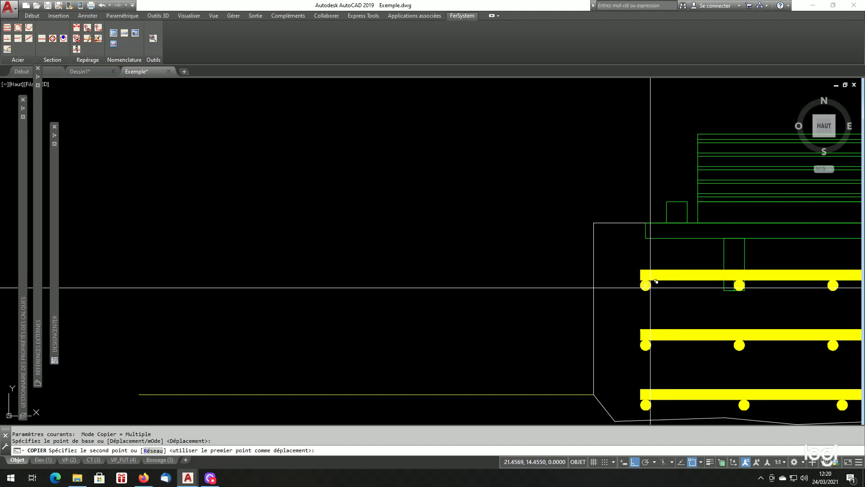
pyautogui.scroll(-6, 651, 345)
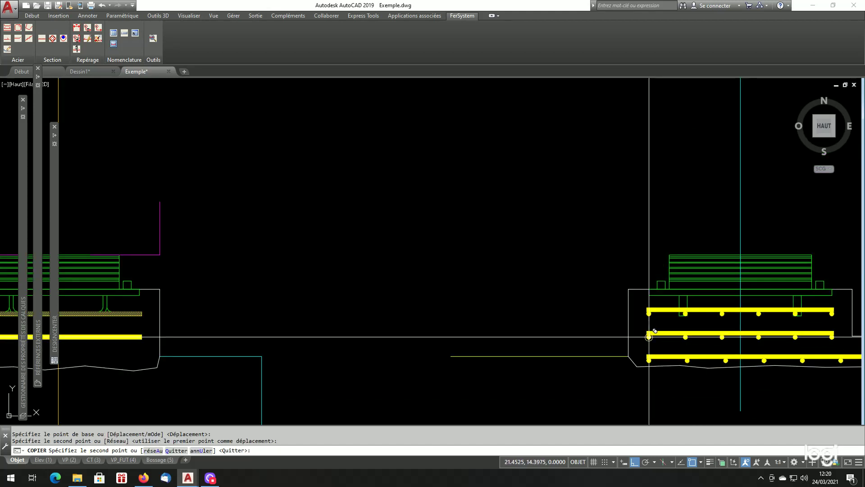
pyautogui.scroll(8, 649, 356)
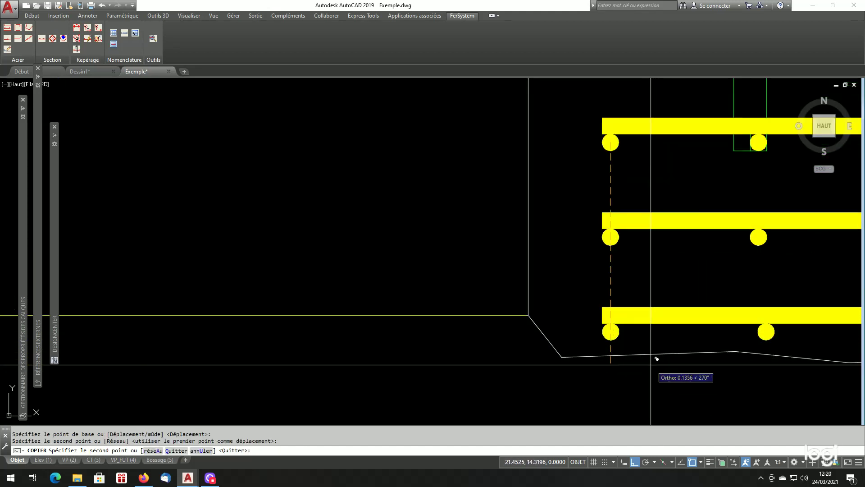
pyautogui.click(615, 332)
pyautogui.press('Return')
# Measure the spacing between two adjacent horizontal legs of the Frettes in the fully reinforced plan view.
pyautogui.scroll(-5, 653, 359)
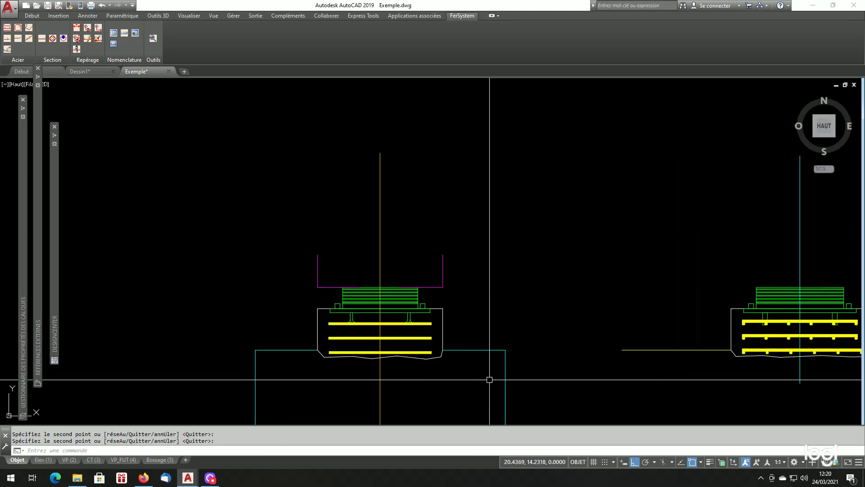
pyautogui.scroll(-5, 488, 244)
pyautogui.scroll(3, 428, 316)
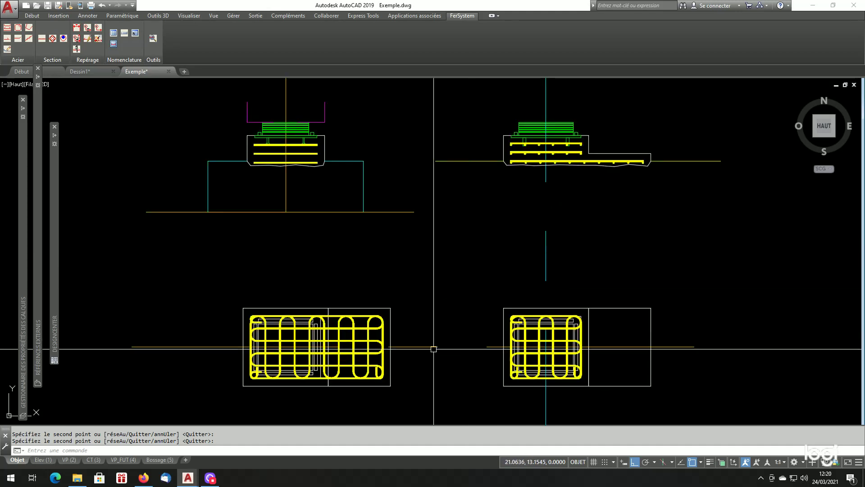
pyautogui.scroll(6, 434, 349)
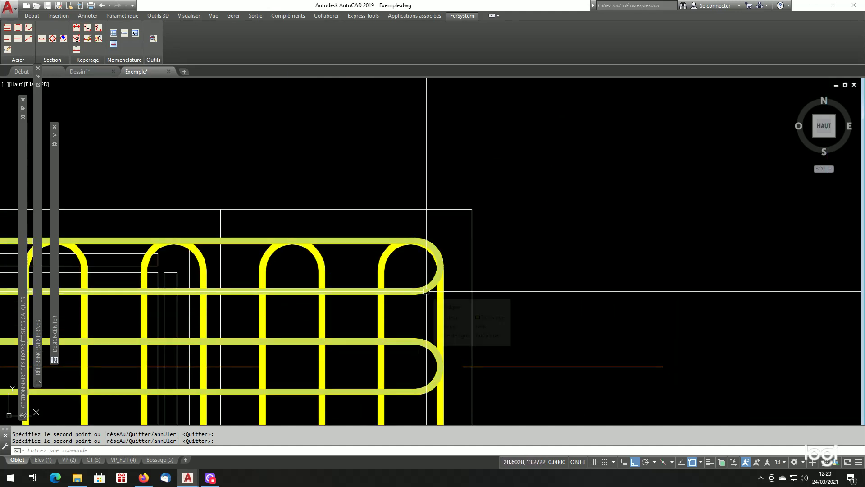
pyautogui.write('di')
pyautogui.press('Return')
pyautogui.click(377, 260)
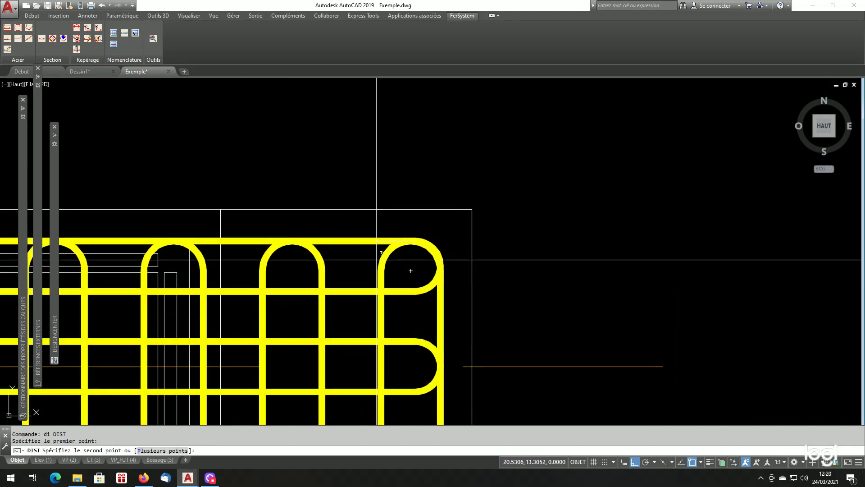
pyautogui.click(369, 288)
pyautogui.scroll(-8, 369, 288)
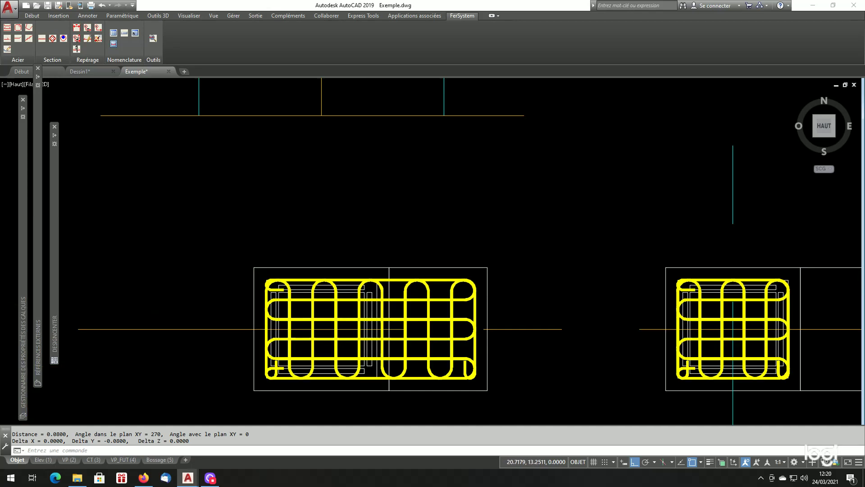
# Generate centred HA8 section bars at .08 spacing with .045 cover along the plinth's upper face, using the Coffrage method.
pyautogui.scroll(7, 473, 236)
pyautogui.scroll(2, 391, 214)
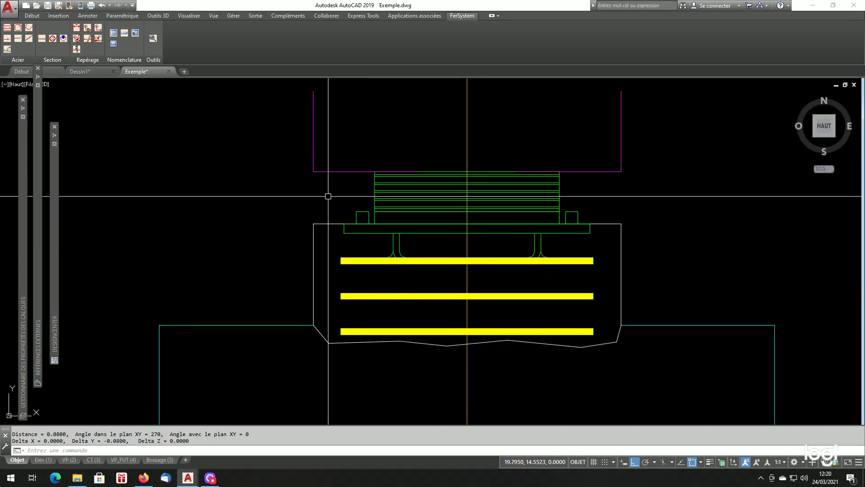
pyautogui.click(45, 41)
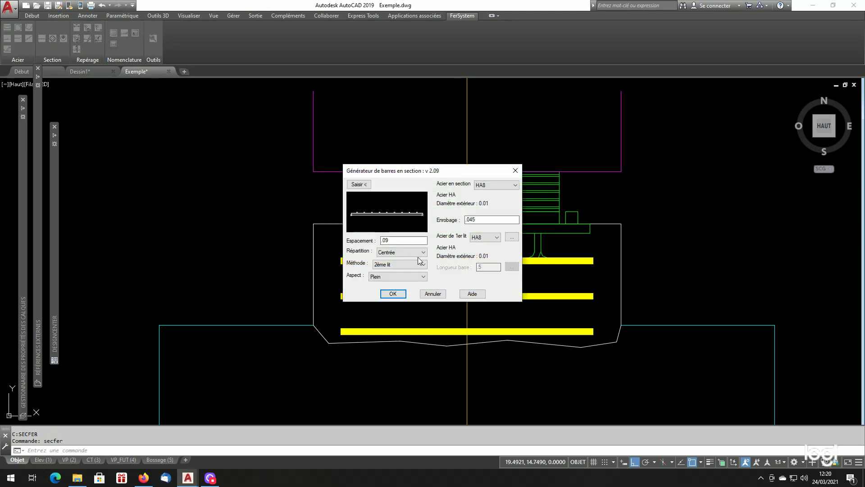
pyautogui.click(402, 265)
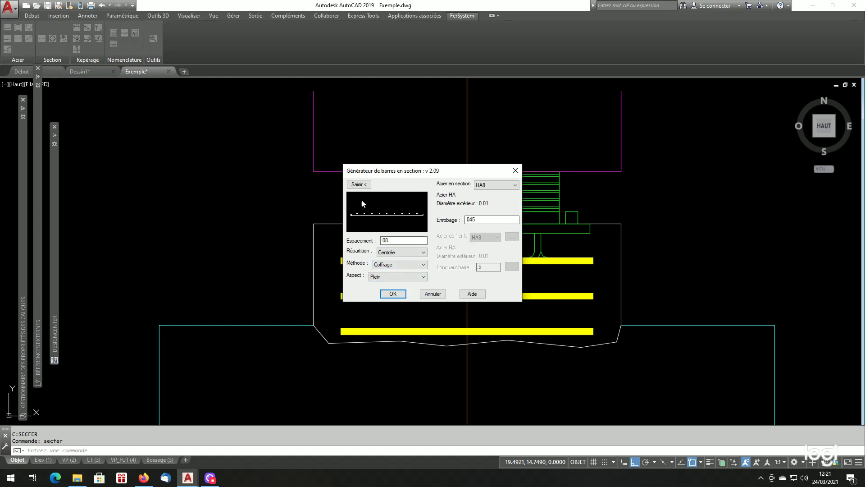
pyautogui.click(359, 186)
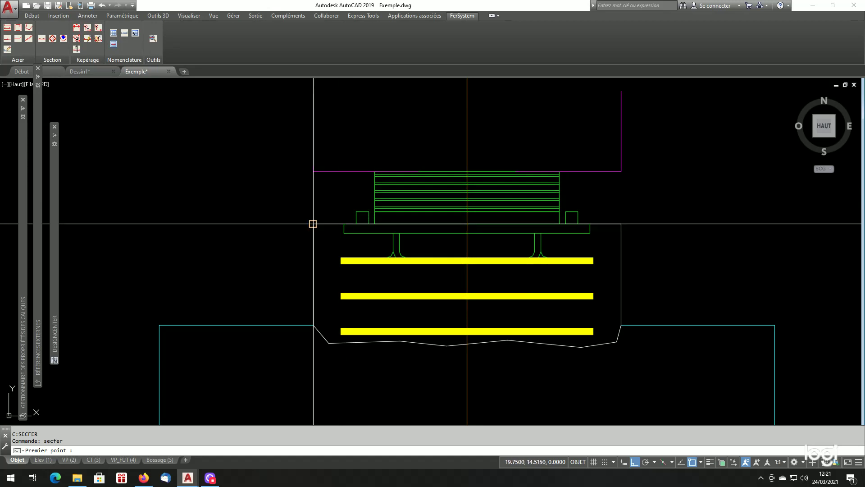
pyautogui.click(313, 223)
pyautogui.click(621, 224)
pyautogui.click(613, 251)
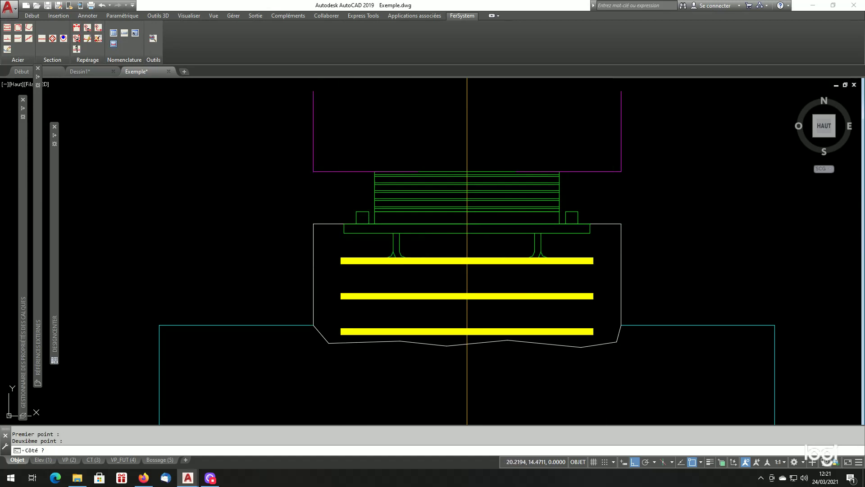
pyautogui.click(393, 294)
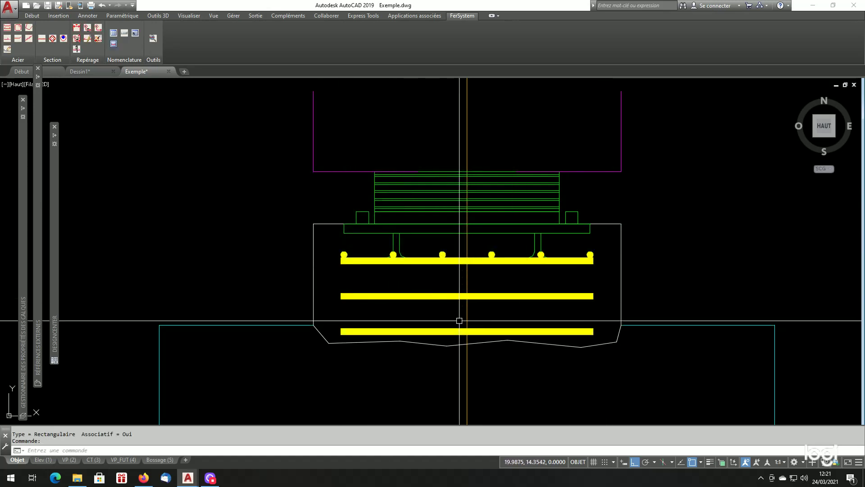
# Copy the row of section bars straight down onto the middle and lower straight bars, using the straight bars as reference points.
pyautogui.write('cp')
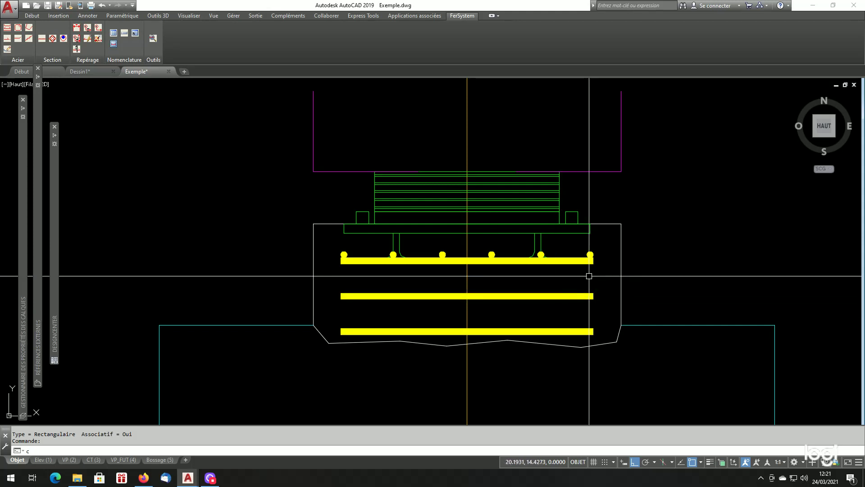
pyautogui.press('Return')
pyautogui.scroll(2, 599, 247)
pyautogui.click(584, 260)
pyautogui.press('Return')
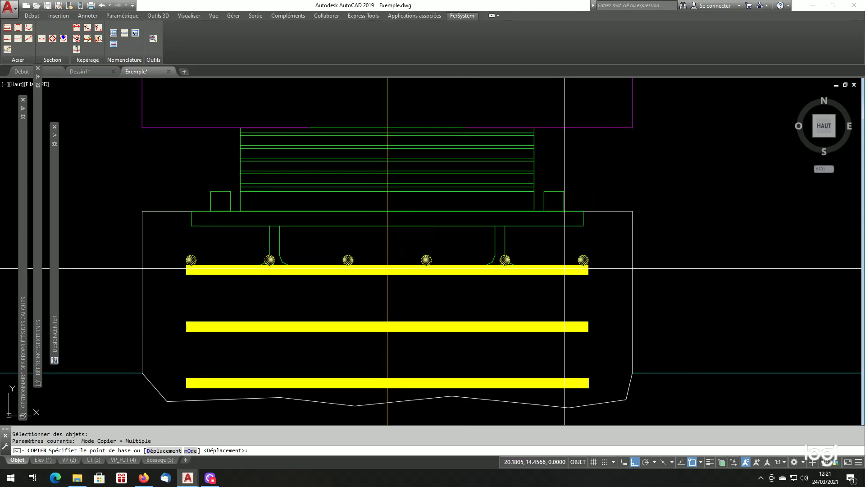
pyautogui.click(570, 273)
pyautogui.click(568, 326)
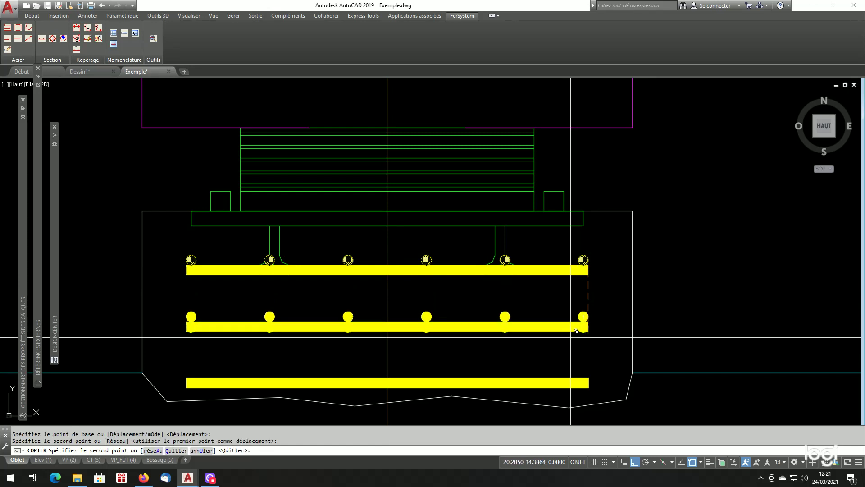
pyautogui.click(566, 379)
pyautogui.press('Return')
pyautogui.scroll(-6, 436, 291)
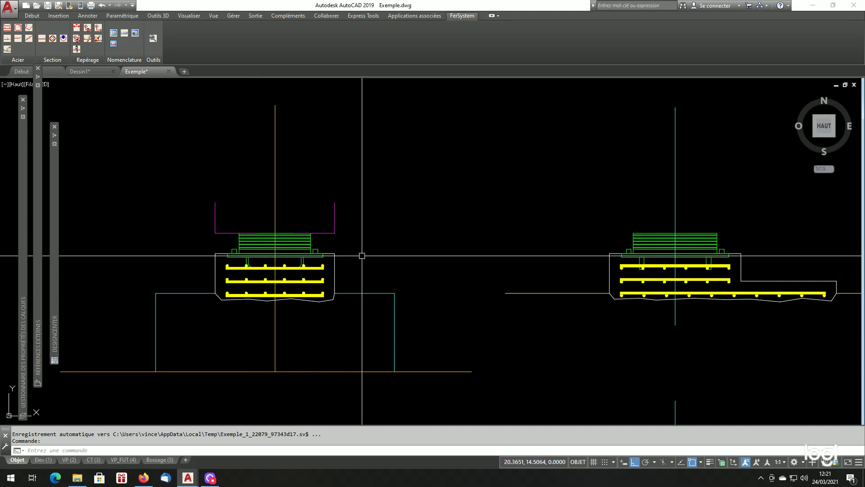
# Examine the reinforcement in both plinth sections and plan views, then the layers in the stepped plinth's section.
pyautogui.scroll(-6, 362, 255)
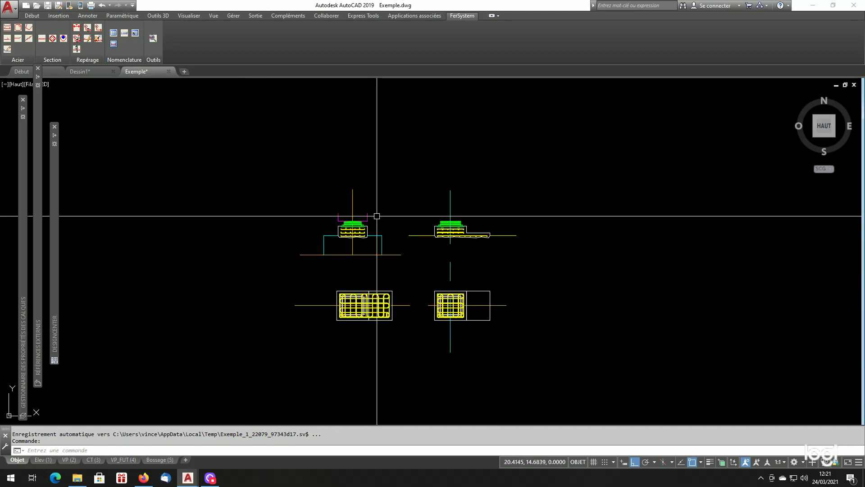
pyautogui.scroll(2, 377, 219)
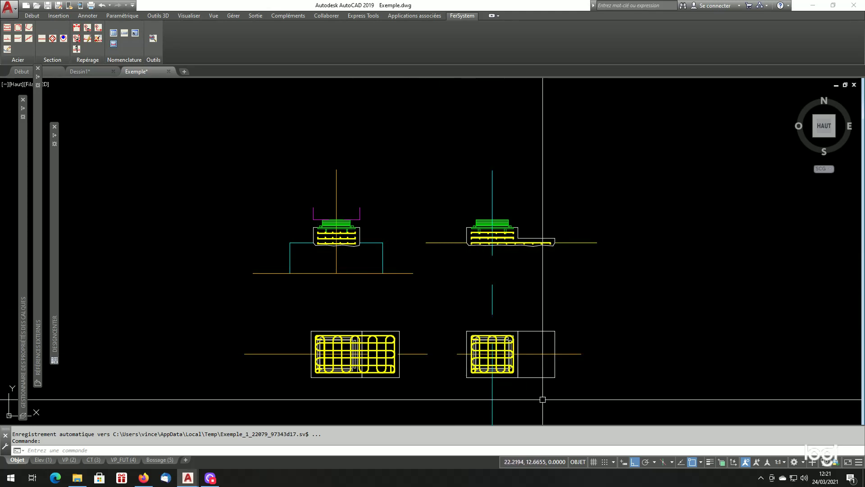
pyautogui.scroll(5, 505, 233)
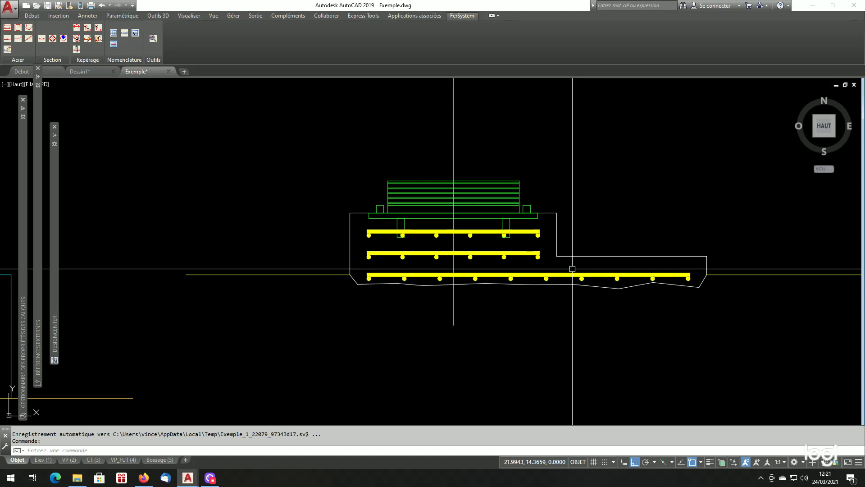
pyautogui.scroll(4, 528, 244)
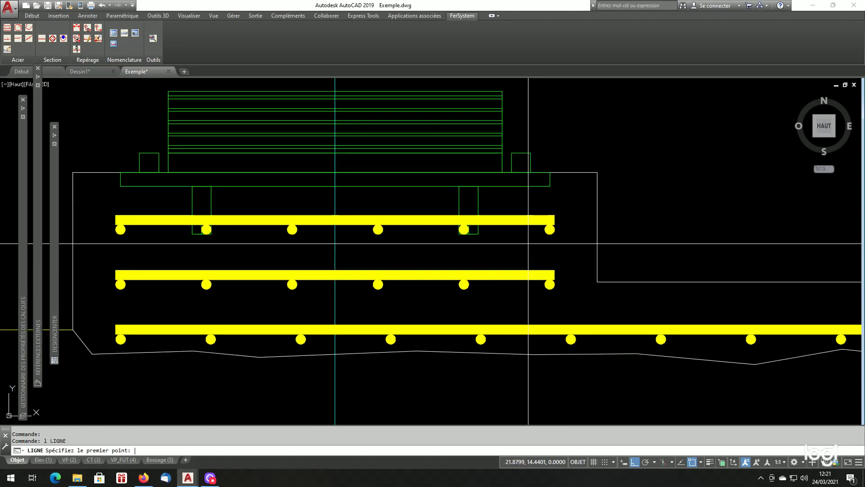
# Draw a vertical construction line from the inner quadrant of the upper row's end bar beside the step, down past the plinth's underside.
pyautogui.write('a')
pyautogui.press('space')
pyautogui.scroll(2, 532, 239)
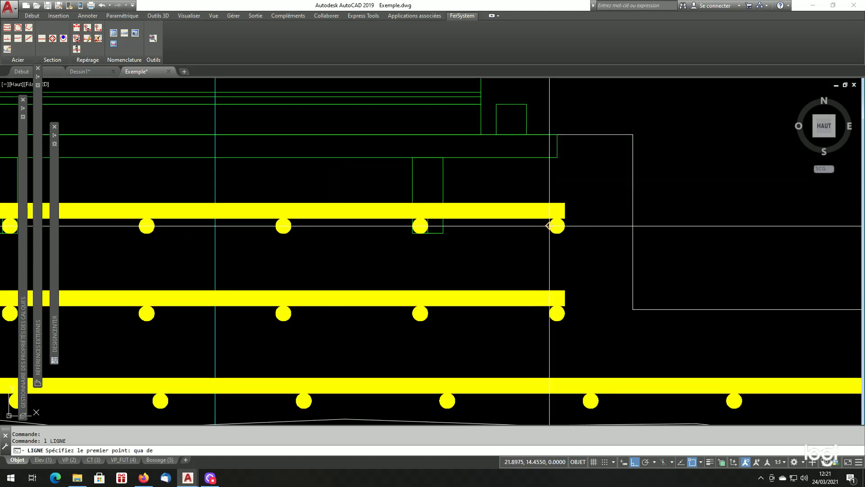
pyautogui.click(551, 224)
pyautogui.scroll(-2, 523, 255)
pyautogui.click(505, 384)
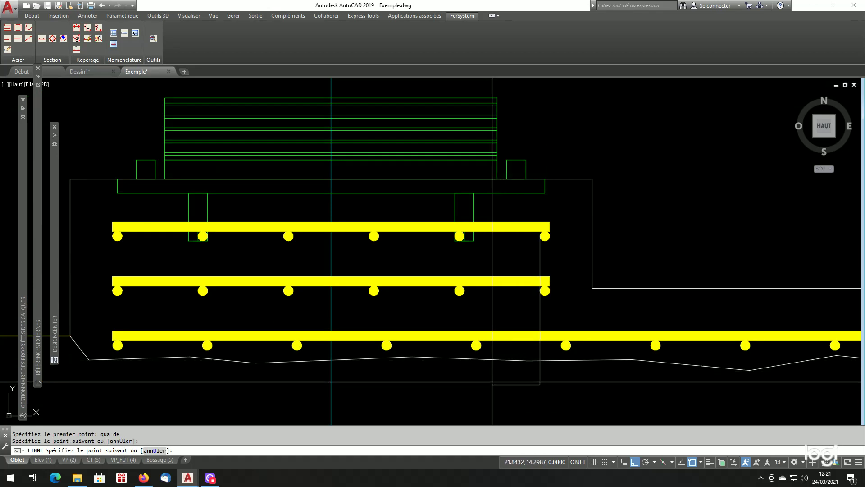
pyautogui.press('space')
# Draw a horizontal construction line from the bottom quadrant of a lower-row section bar across past the vertical line.
pyautogui.scroll(2, 534, 356)
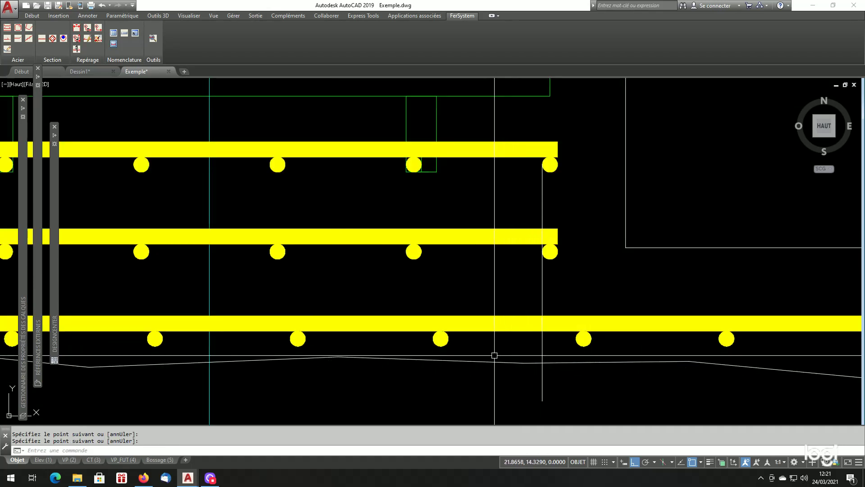
pyautogui.write('l')
pyautogui.press('space')
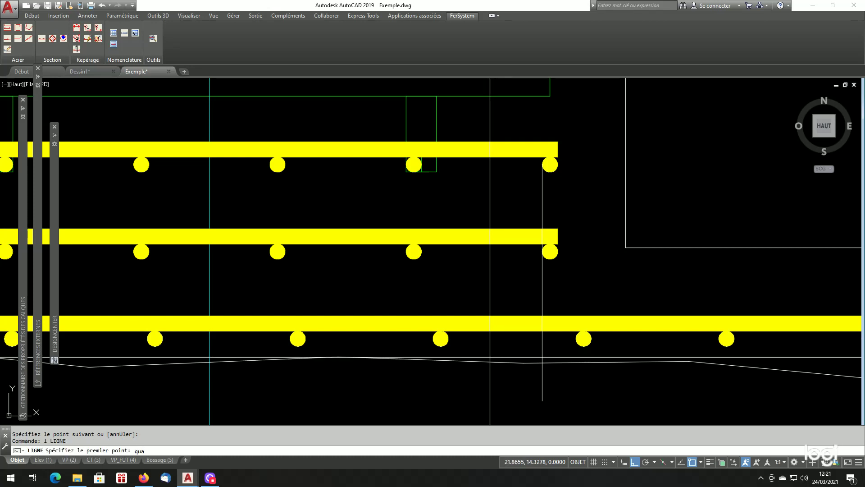
pyautogui.write('qua')
pyautogui.press('space')
pyautogui.click(441, 346)
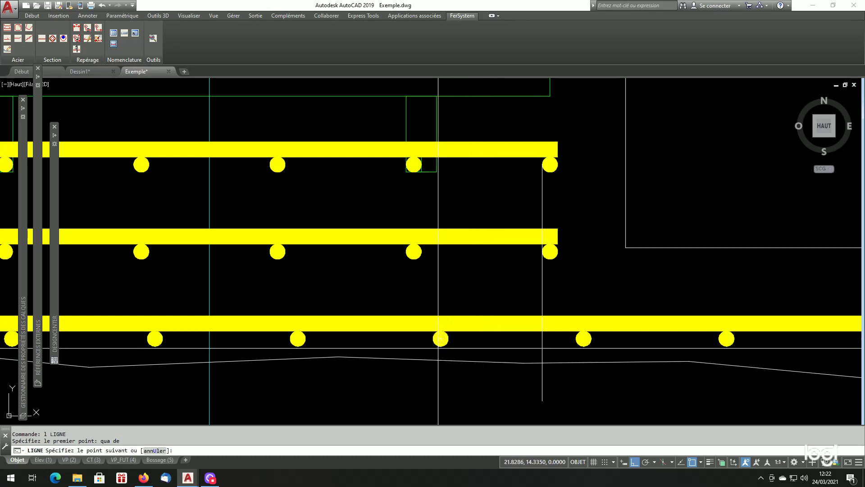
pyautogui.click(630, 345)
pyautogui.press('space')
# Move the horizontal construction line straight down by .010.
pyautogui.write('d')
pyautogui.press('space')
pyautogui.click(512, 346)
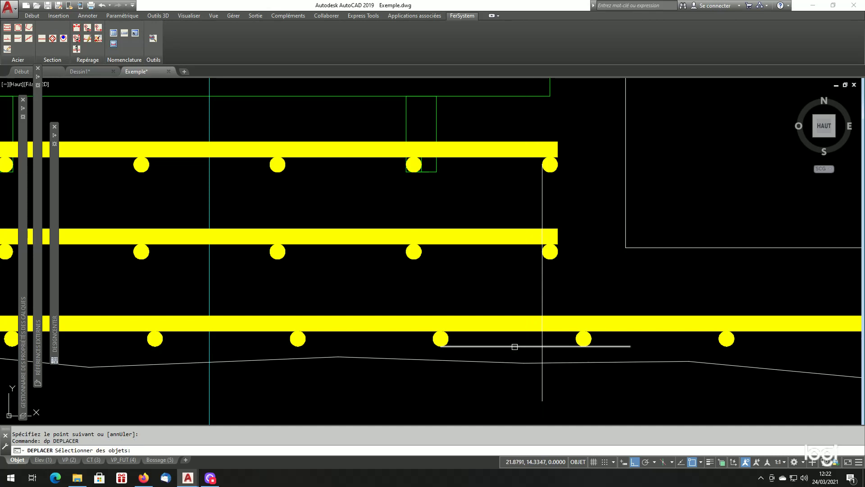
pyautogui.press('space')
pyautogui.click(475, 388)
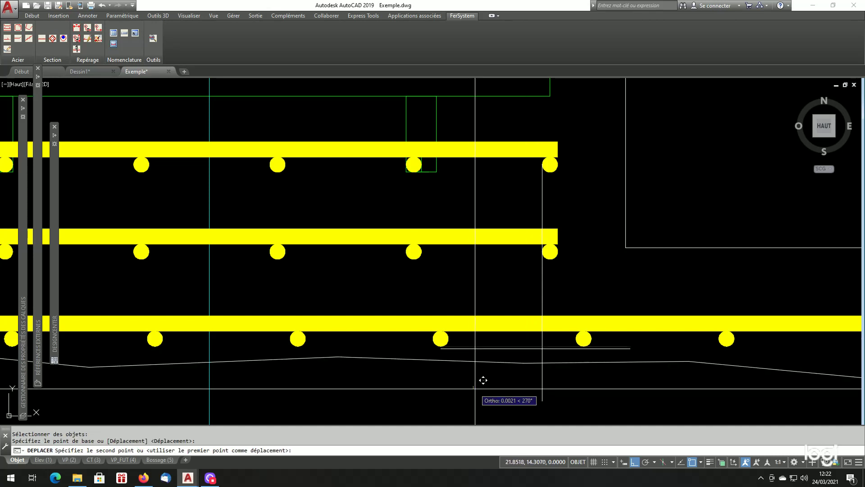
pyautogui.write('.010')
pyautogui.press('Return')
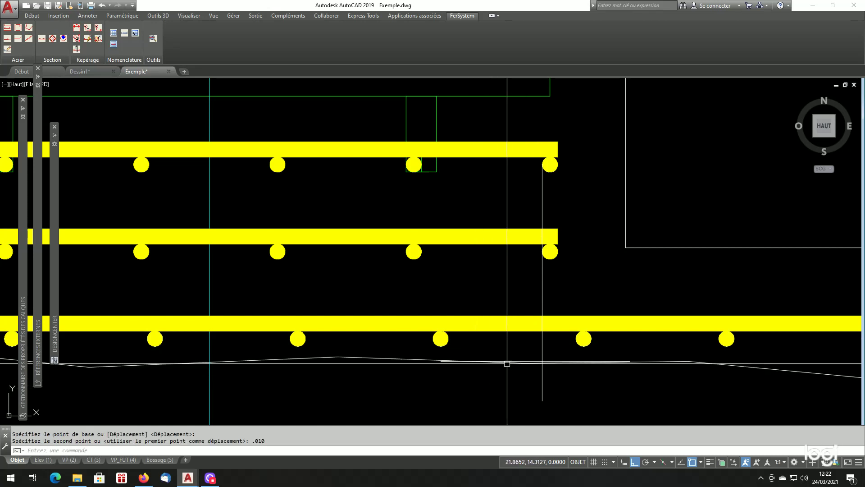
# Join the horizontal and vertical construction lines into a sharp corner with a zero-radius fillet (Raccord).
pyautogui.scroll(2, 514, 335)
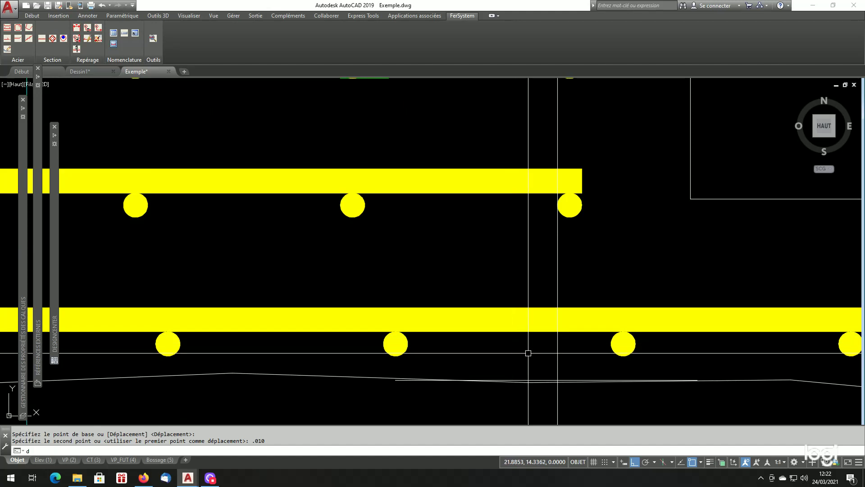
pyautogui.press('Escape')
pyautogui.press('Escape')
pyautogui.write('rd')
pyautogui.press('Return')
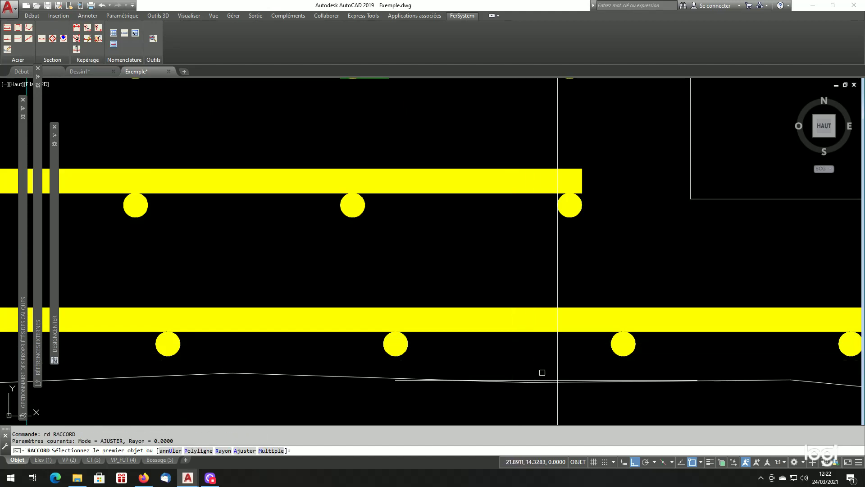
pyautogui.click(543, 379)
pyautogui.click(557, 364)
pyautogui.scroll(-2, 491, 395)
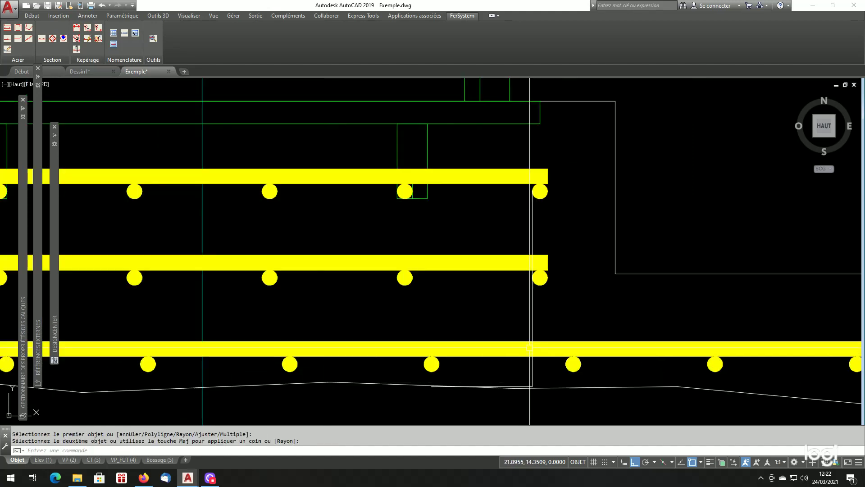
# Stretch the upper end of the vertical construction line perpendicularly up to the plinth's top face.
pyautogui.click(532, 307)
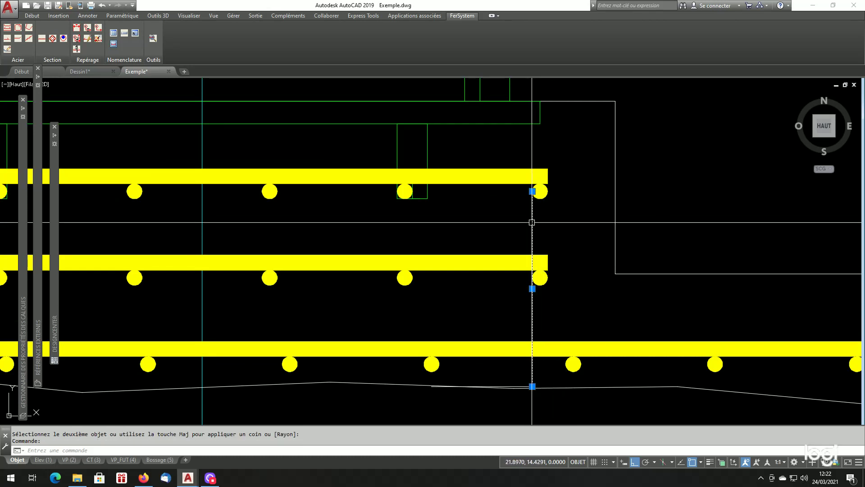
pyautogui.click(532, 191)
pyautogui.keyDown('shift'); pyautogui.rightClick(555, 137); pyautogui.keyUp('shift')
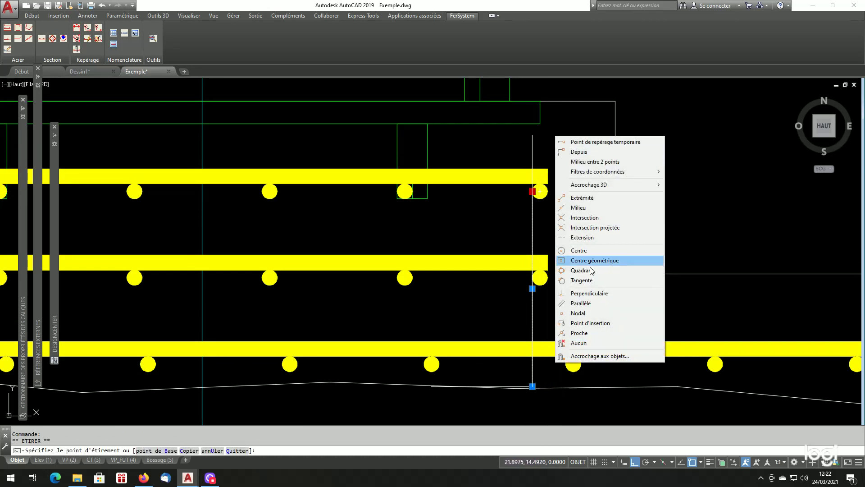
pyautogui.click(586, 294)
pyautogui.click(559, 101)
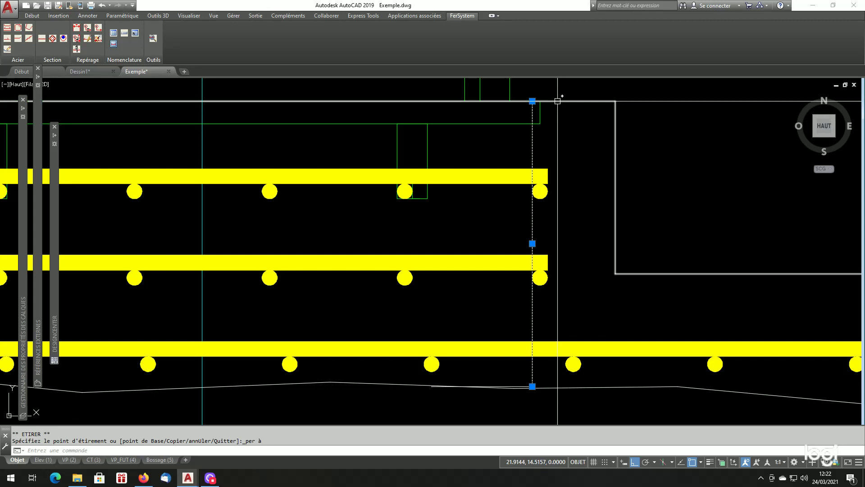
# Lower the upper end of the vertical construction line by .045 for the concrete cover.
pyautogui.click(532, 101)
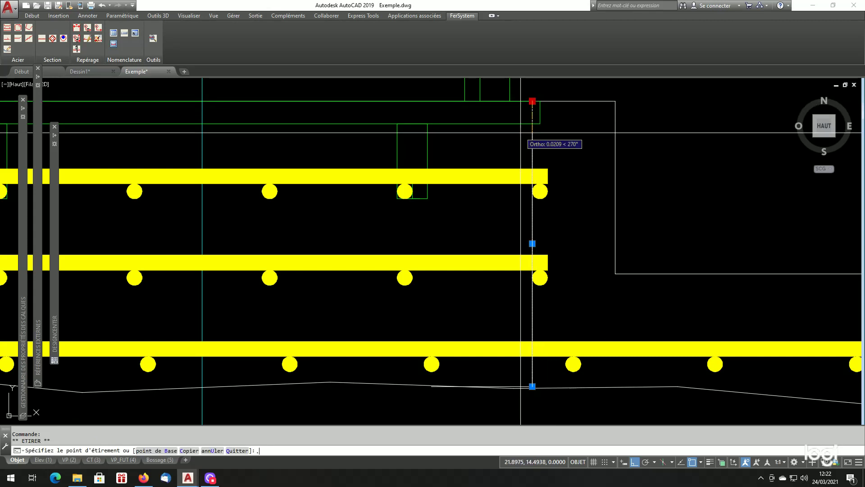
pyautogui.write('.045')
pyautogui.press('Return')
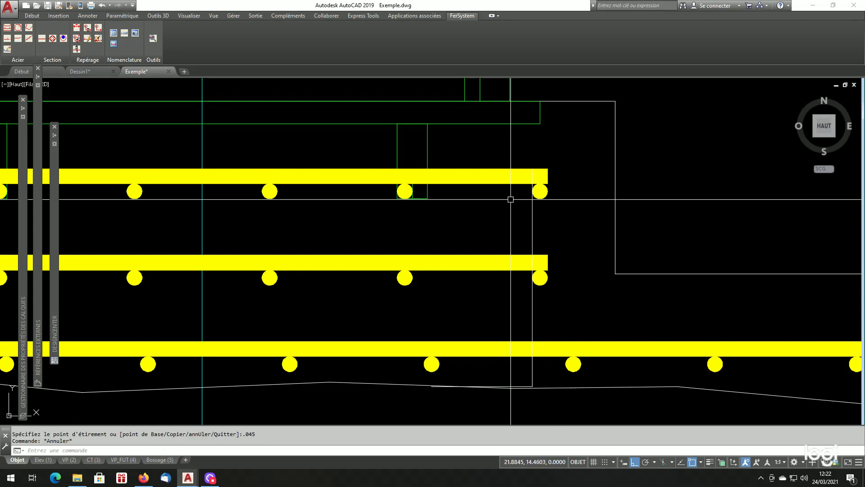
pyautogui.scroll(-2, 512, 195)
pyautogui.scroll(2, 518, 271)
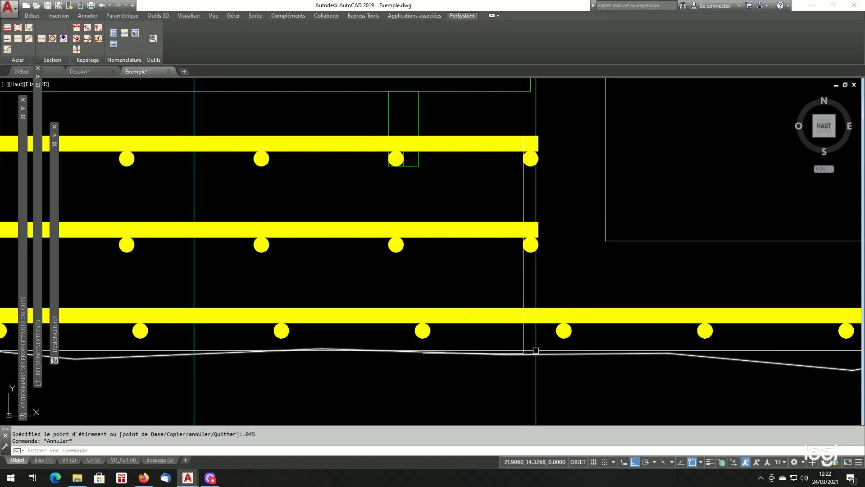
pyautogui.scroll(-4, 535, 349)
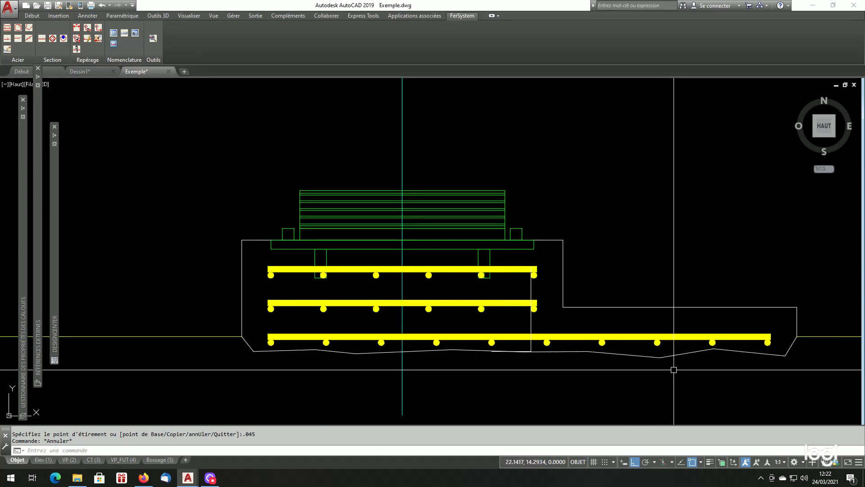
# Configure the normalised bar generator for an HA8 bar with Ancrage Simple à 90°, Cadre mandrel and the Epure method.
pyautogui.click(7, 28)
pyautogui.click(375, 242)
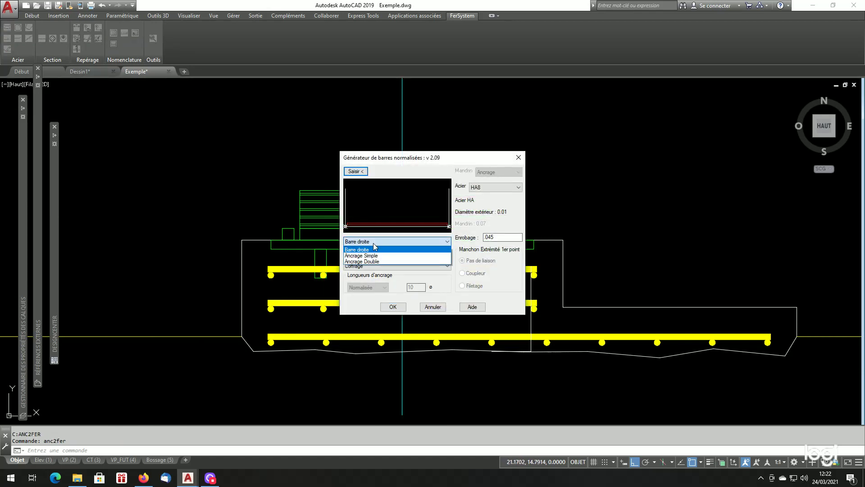
pyautogui.click(377, 256)
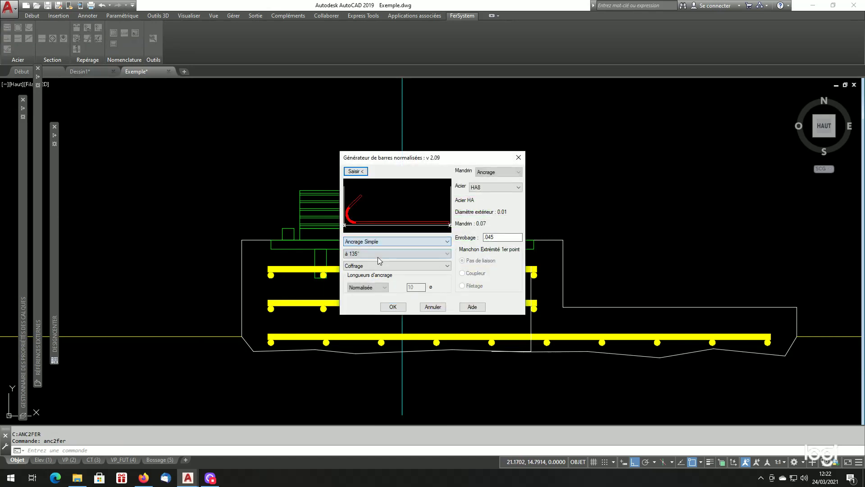
pyautogui.click(385, 255)
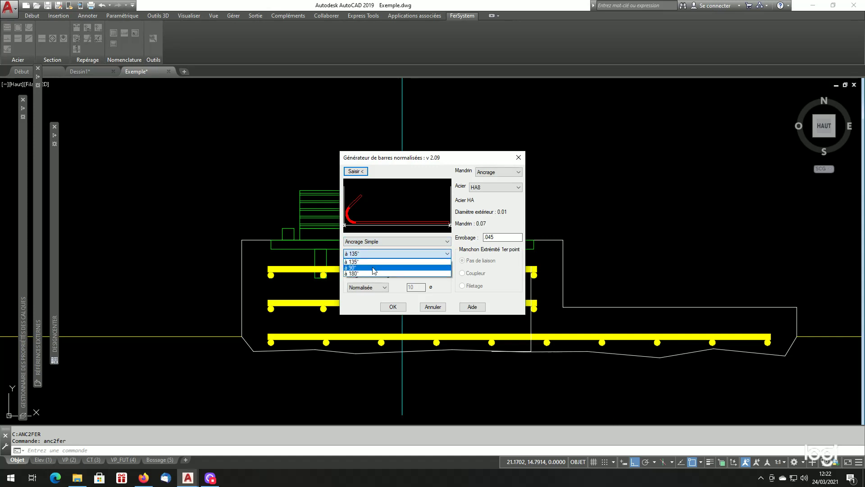
pyautogui.click(374, 269)
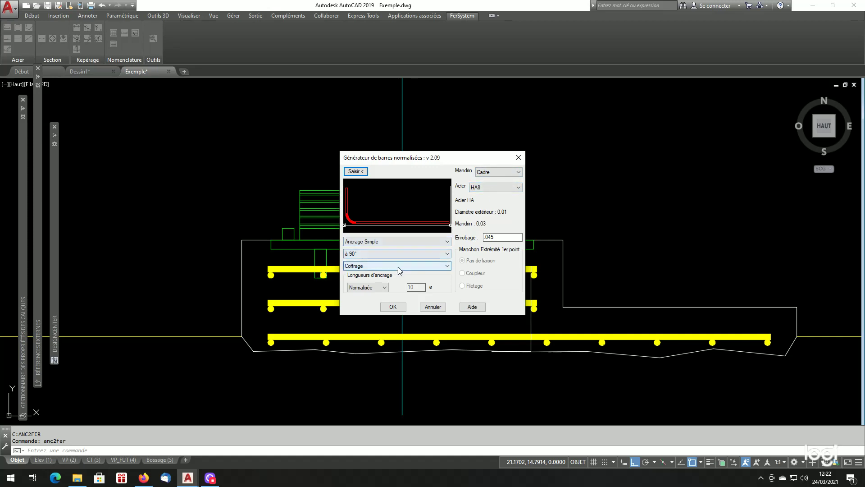
pyautogui.click(370, 280)
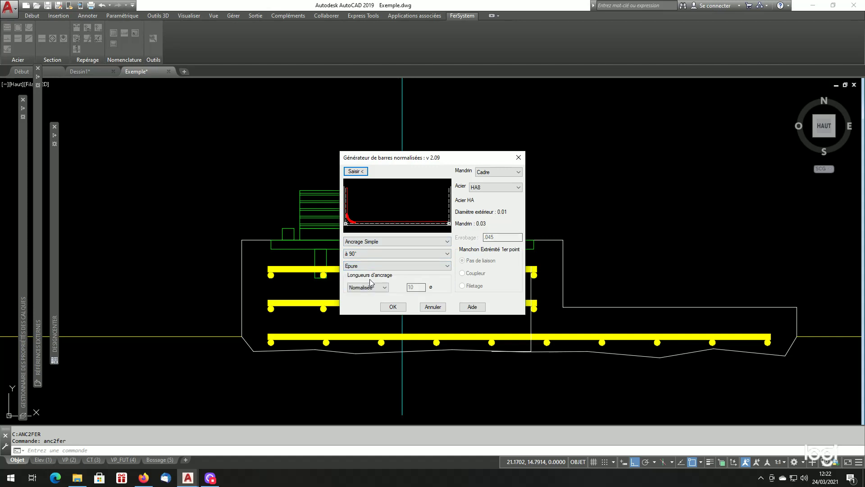
# Generate the anchored bar along the vertical construction line from its bottom corner, with the bend turned towards the plinth's centre.
pyautogui.click(356, 171)
pyautogui.scroll(2, 500, 307)
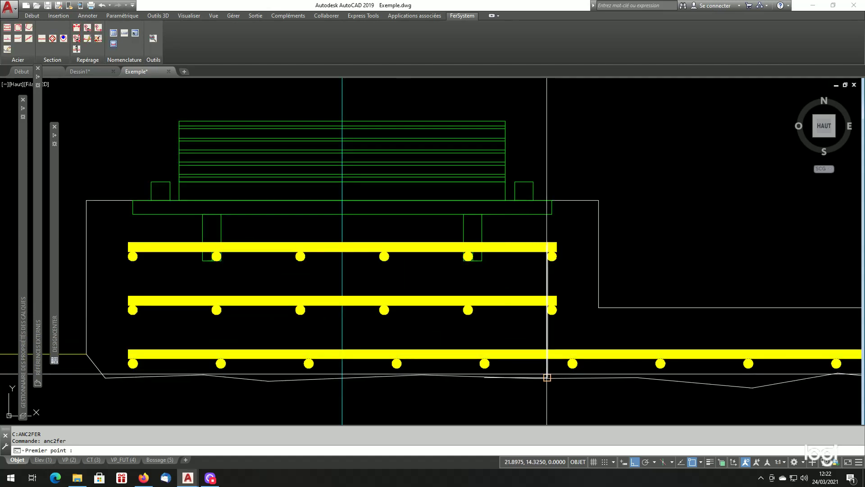
pyautogui.click(547, 377)
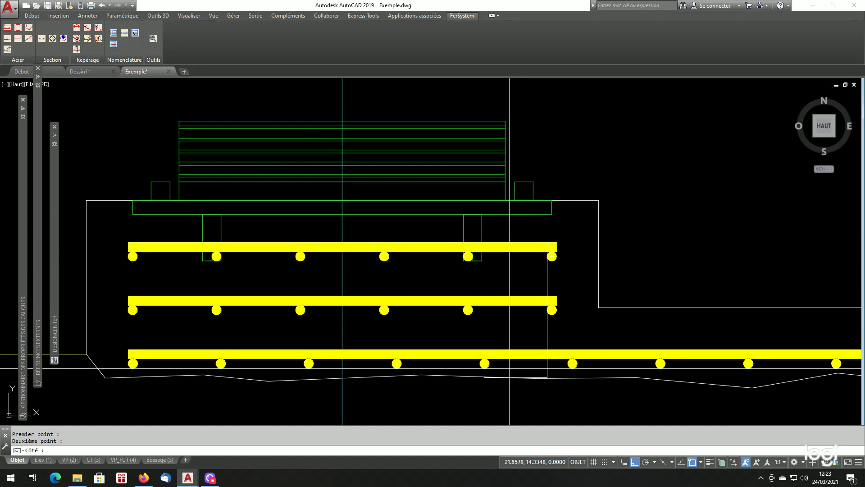
pyautogui.click(484, 364)
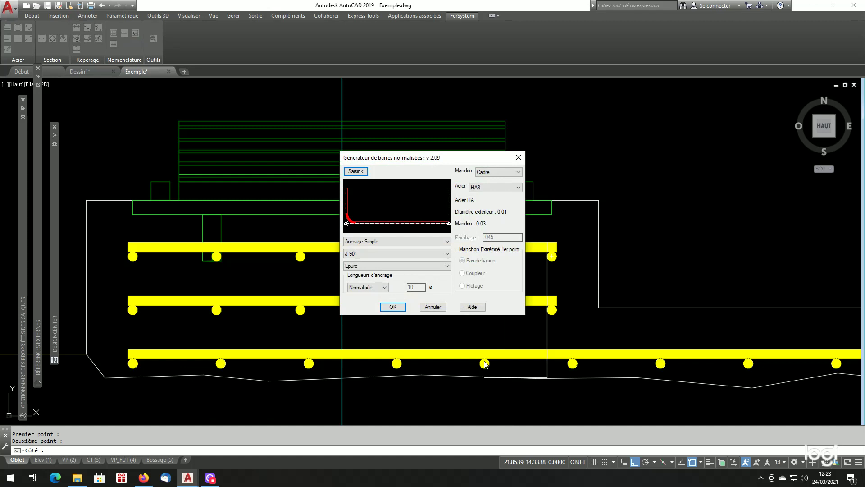
pyautogui.click(393, 306)
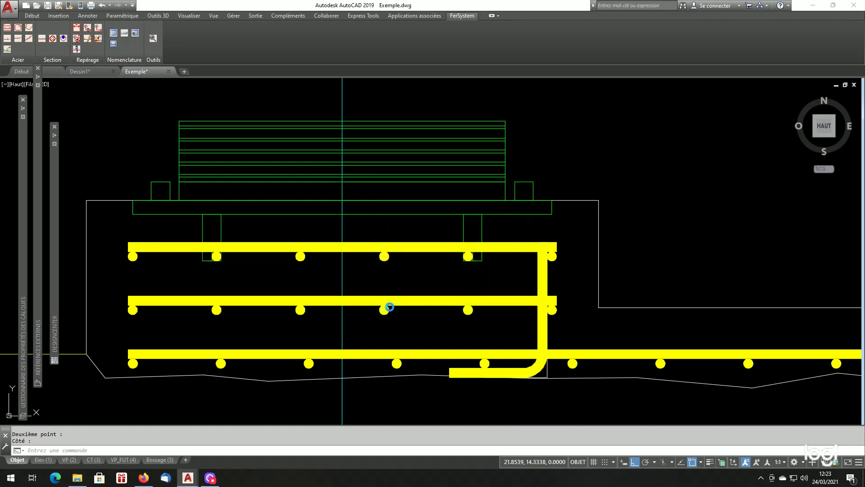
pyautogui.click(515, 370)
pyautogui.press('Escape')
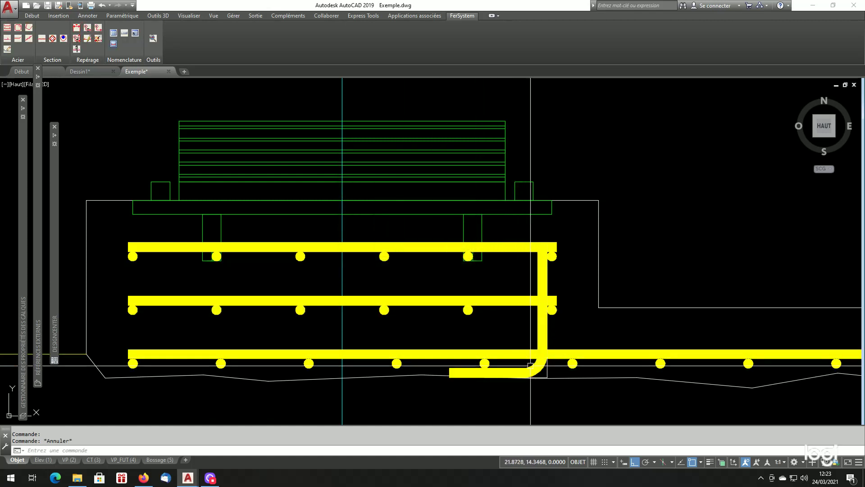
# Erase the vertical and horizontal construction lines around the anchored bar.
pyautogui.scroll(4, 544, 375)
pyautogui.click(567, 357)
pyautogui.click(555, 376)
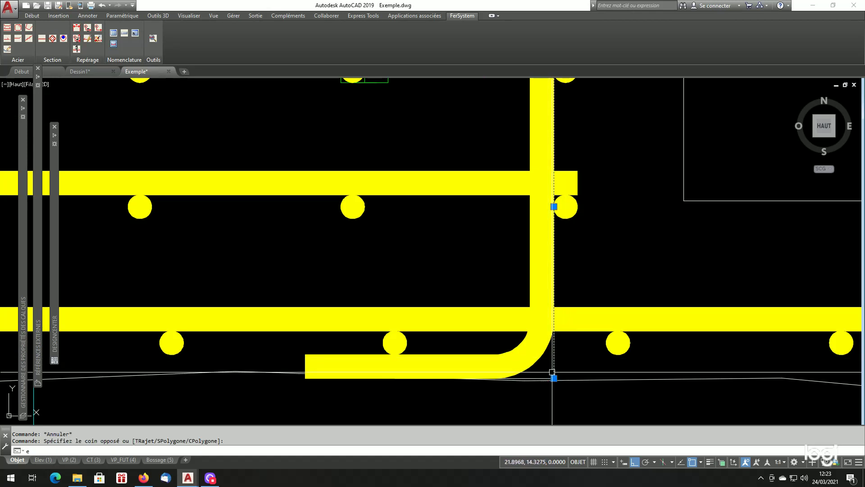
pyautogui.write('ef')
pyautogui.press('Return')
pyautogui.press('Return')
pyautogui.click(544, 379)
pyautogui.press('Return')
pyautogui.scroll(-8, 543, 351)
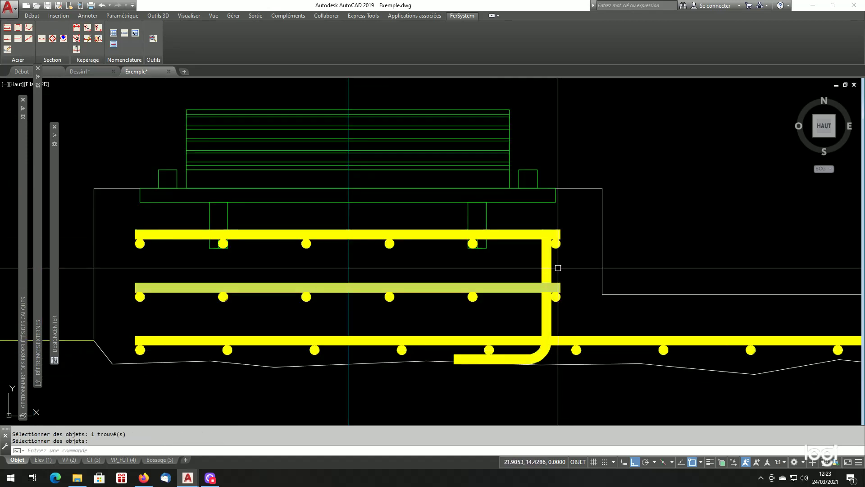
# Mirror the anchored bar about the plinth's vertical centre axis, keeping the source bar.
pyautogui.scroll(2, 536, 309)
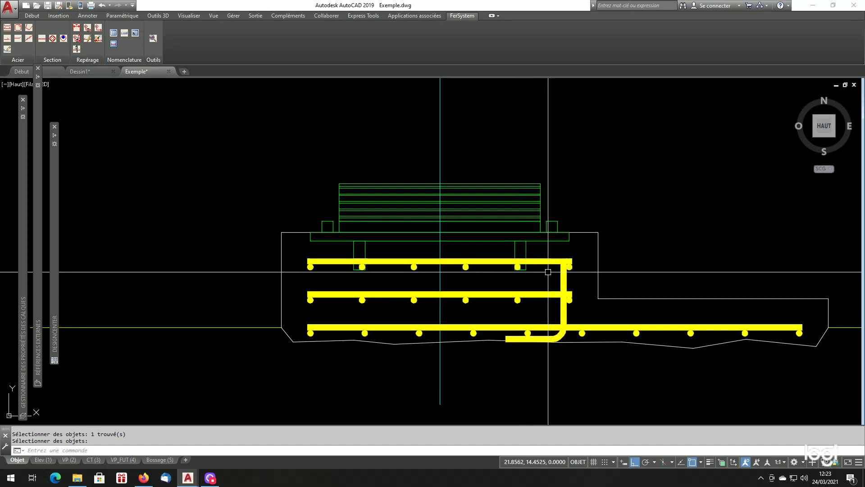
pyautogui.write('mi')
pyautogui.press('Return')
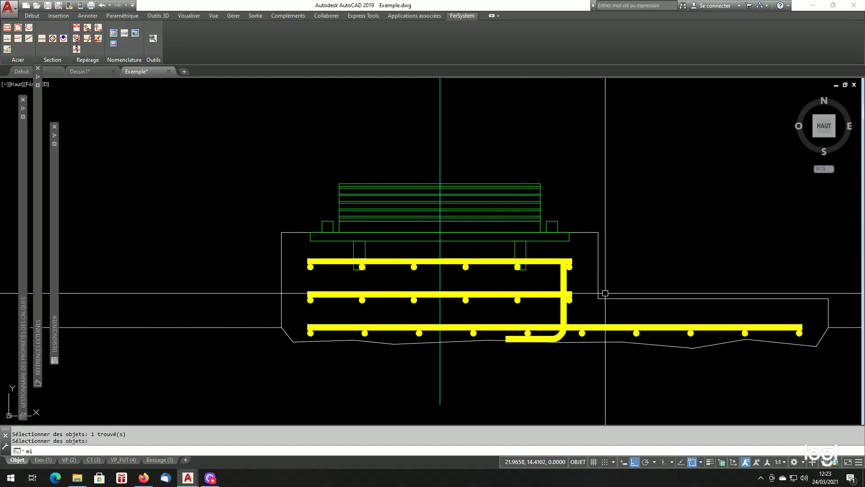
pyautogui.scroll(-4, 559, 310)
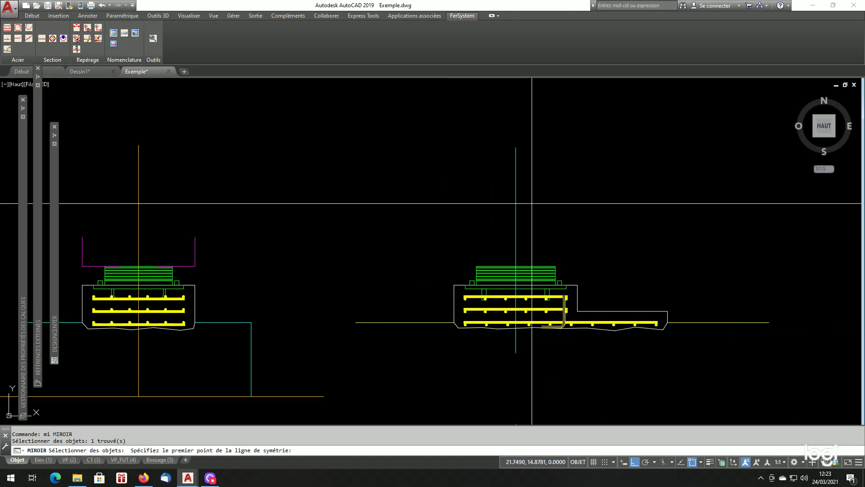
pyautogui.click(516, 147)
pyautogui.click(463, 375)
pyautogui.press('Return')
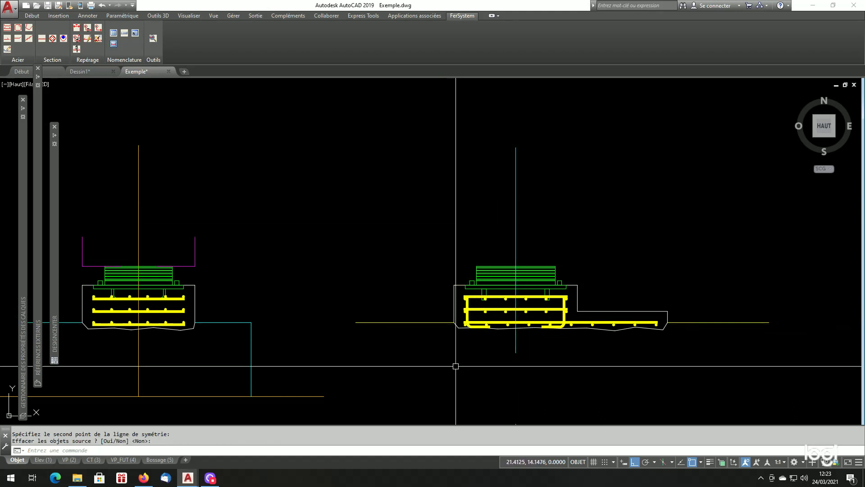
pyautogui.scroll(2, 450, 366)
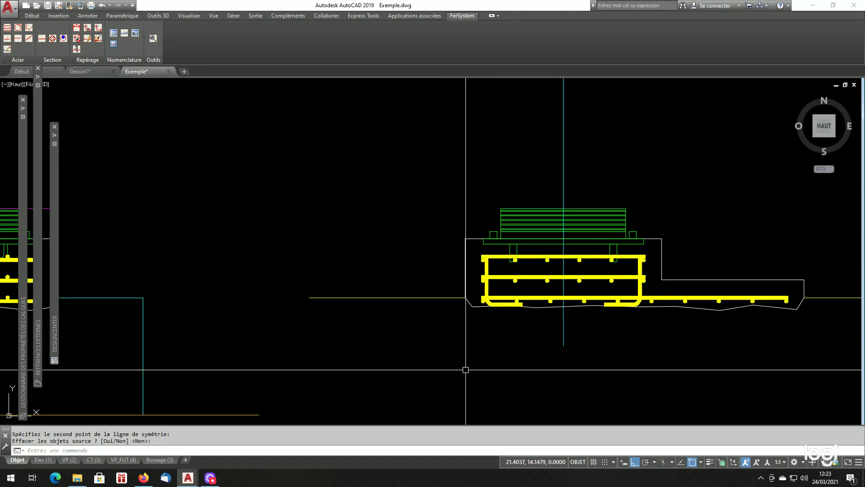
# Copy the right anchored bar of the stepped plinth's section into the other plinth's section, matching the plinths' upper right corners.
pyautogui.scroll(-4, 466, 369)
pyautogui.scroll(2, 421, 367)
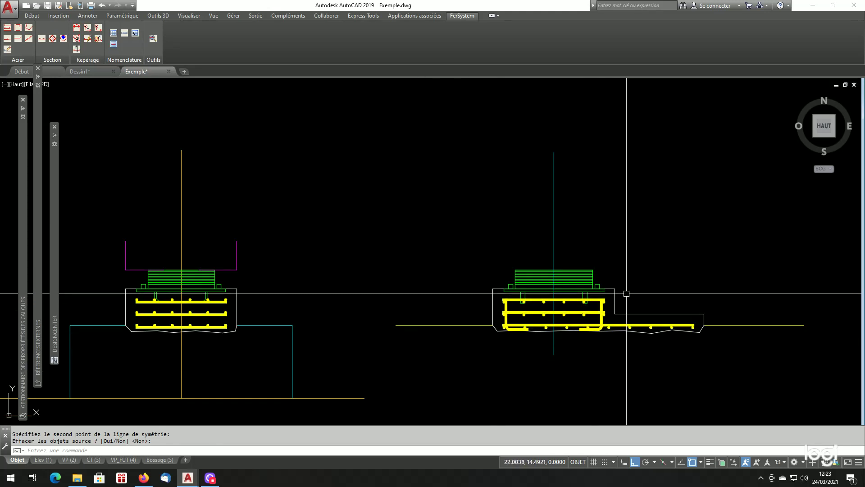
pyautogui.write('p')
pyautogui.press('Return')
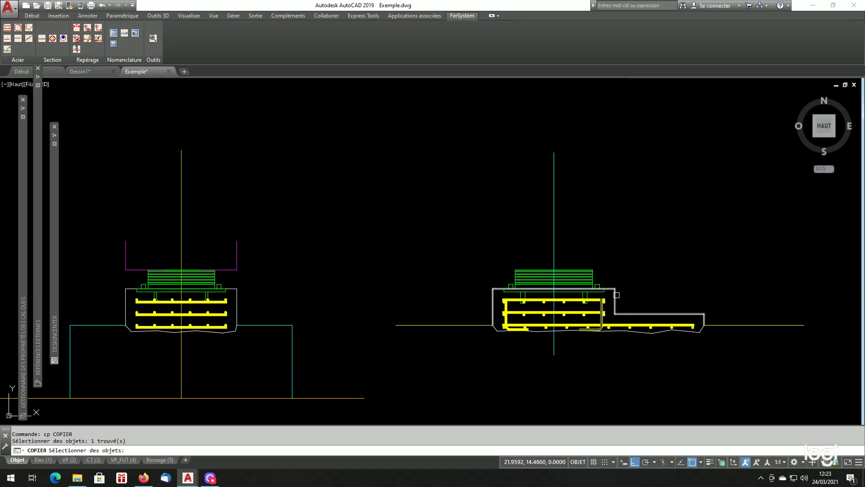
pyautogui.press('Return')
pyautogui.click(616, 289)
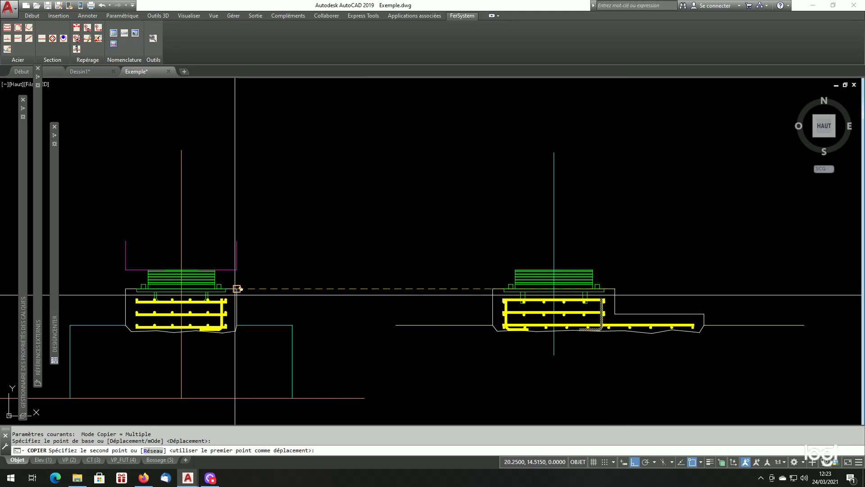
pyautogui.click(235, 294)
pyautogui.press('Return')
# Copy the left anchored bar of the stepped plinth's section into the other plinth's section, matching the plinths' upper left corners.
pyautogui.press('Return')
pyautogui.scroll(2, 520, 313)
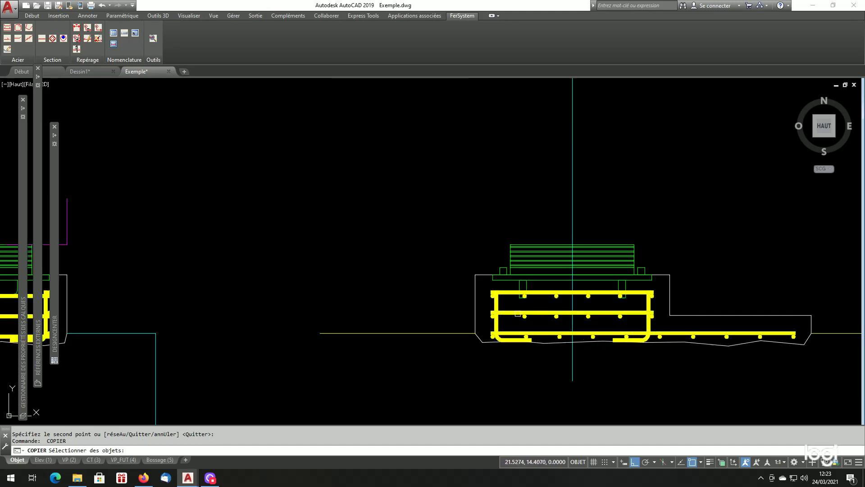
pyautogui.press('Return')
pyautogui.click(496, 294)
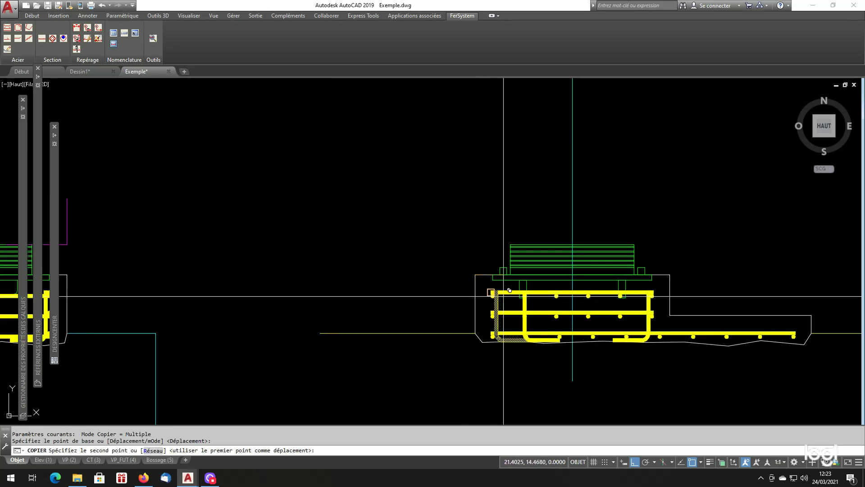
pyautogui.scroll(2, 136, 293)
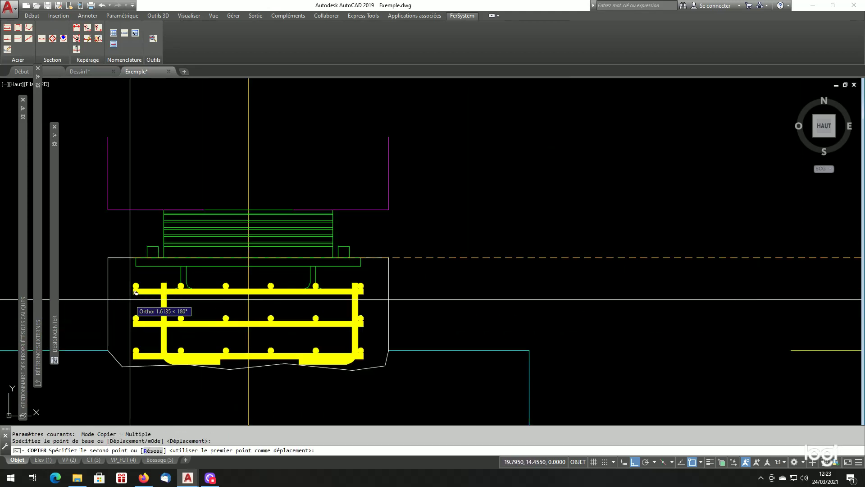
pyautogui.click(108, 258)
pyautogui.scroll(-7, 335, 345)
pyautogui.press('Return')
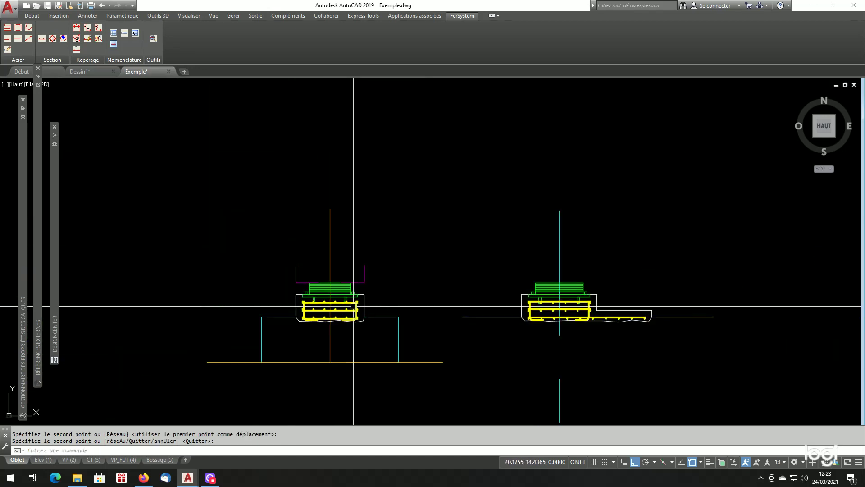
# Configure the unit section bar generator for an HA8 bar with the sur Acier method and Plein aspect.
pyautogui.scroll(6, 407, 378)
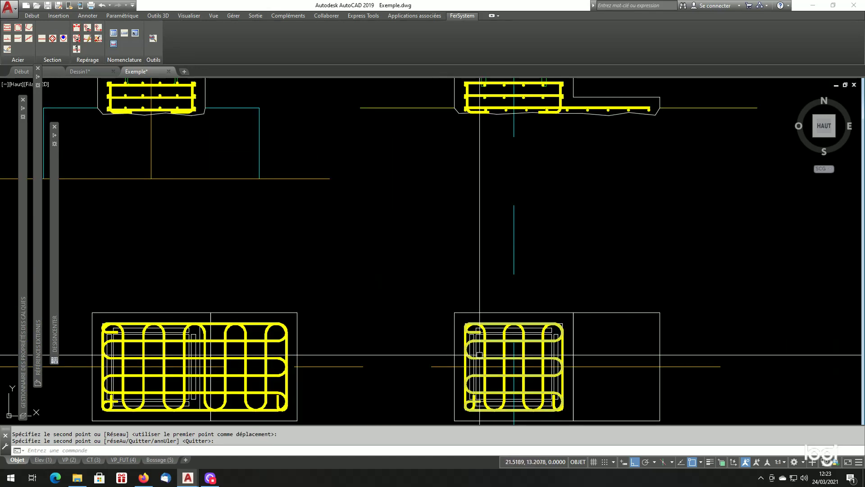
pyautogui.scroll(-2, 480, 351)
pyautogui.scroll(6, 505, 342)
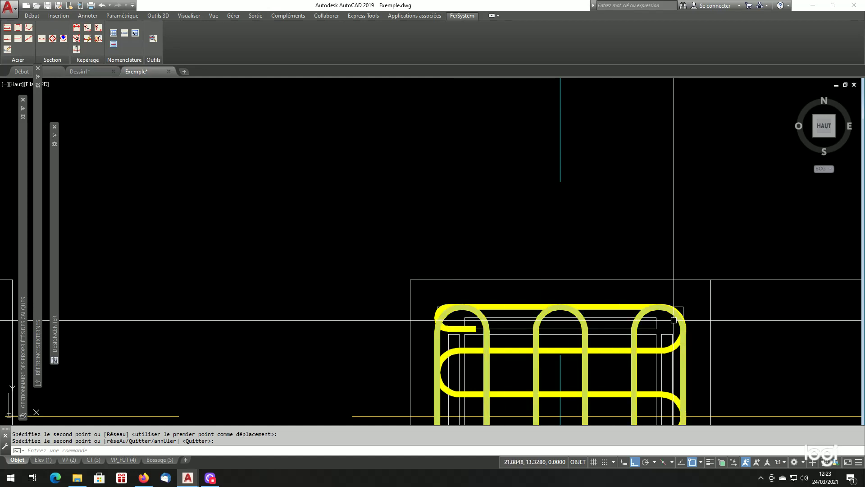
pyautogui.scroll(-4, 670, 320)
pyautogui.scroll(7, 627, 371)
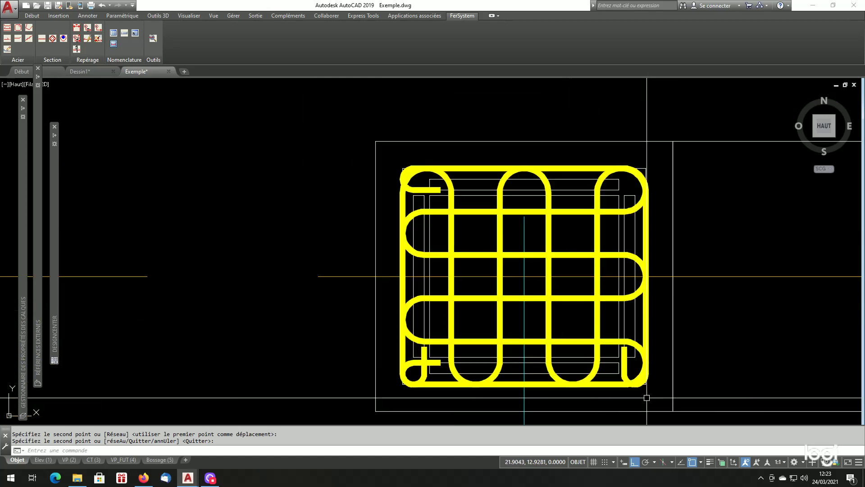
pyautogui.scroll(-4, 626, 366)
pyautogui.scroll(5, 554, 226)
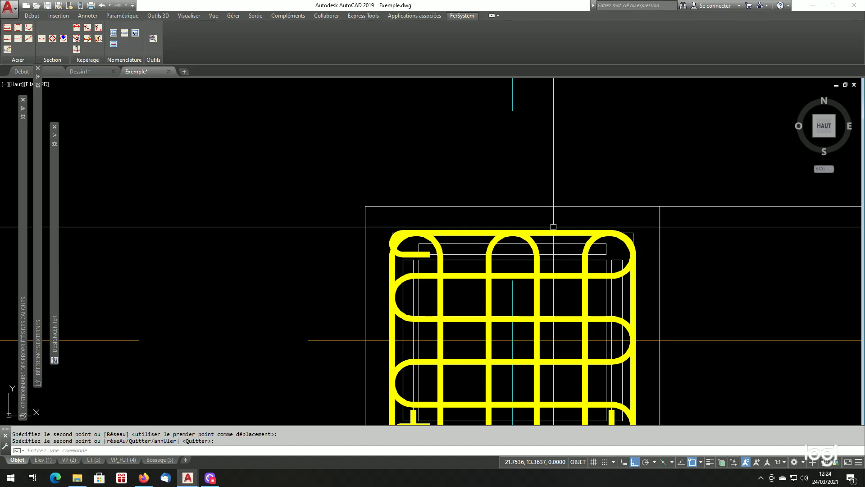
pyautogui.click(53, 38)
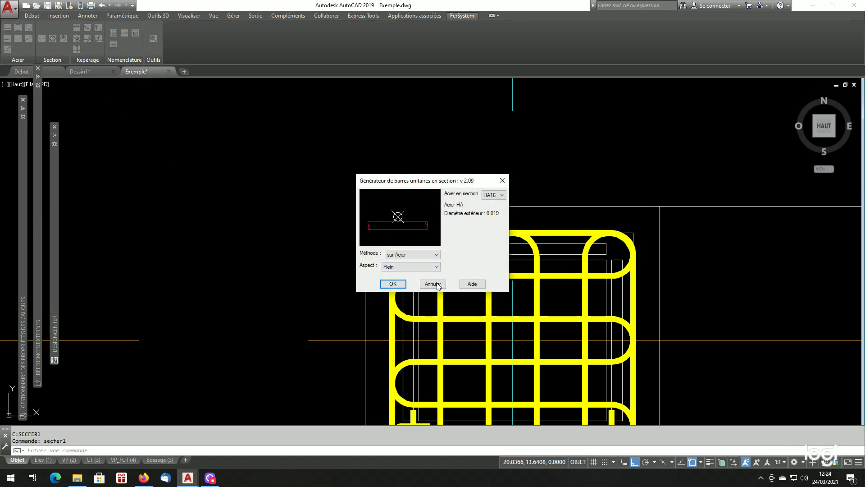
pyautogui.click(491, 196)
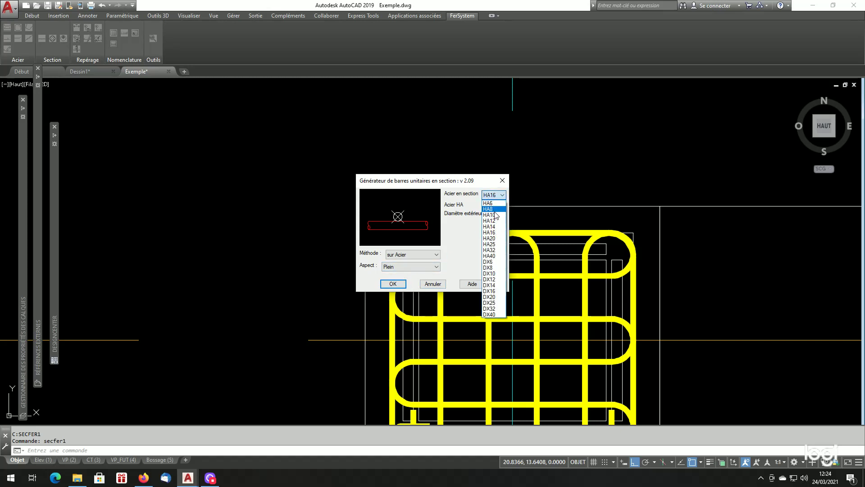
pyautogui.click(494, 209)
pyautogui.click(393, 284)
# Generate the section bar on the inner side of the frette's upper right bend in the right plan view.
pyautogui.scroll(5, 594, 253)
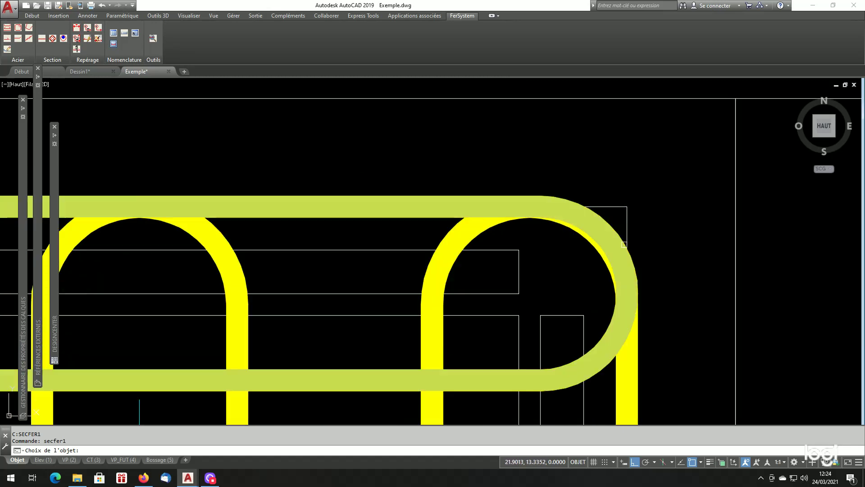
pyautogui.click(594, 252)
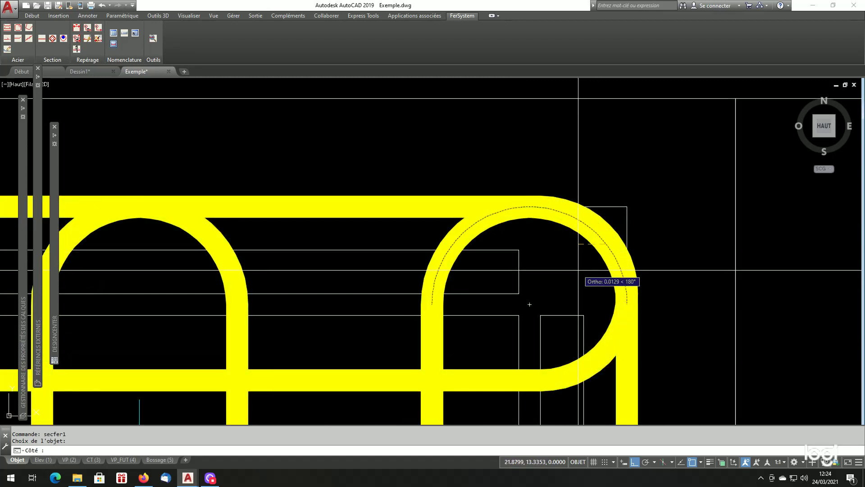
pyautogui.click(563, 272)
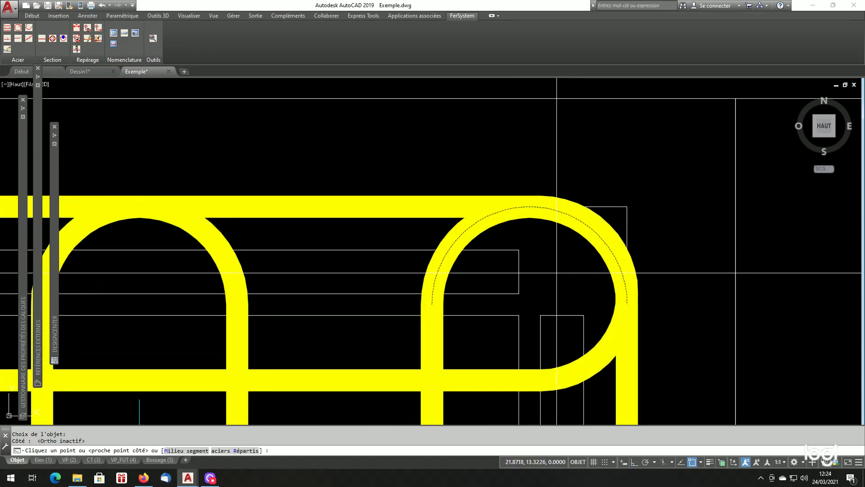
pyautogui.press('Return')
pyautogui.scroll(-5, 526, 286)
pyautogui.scroll(3, 526, 286)
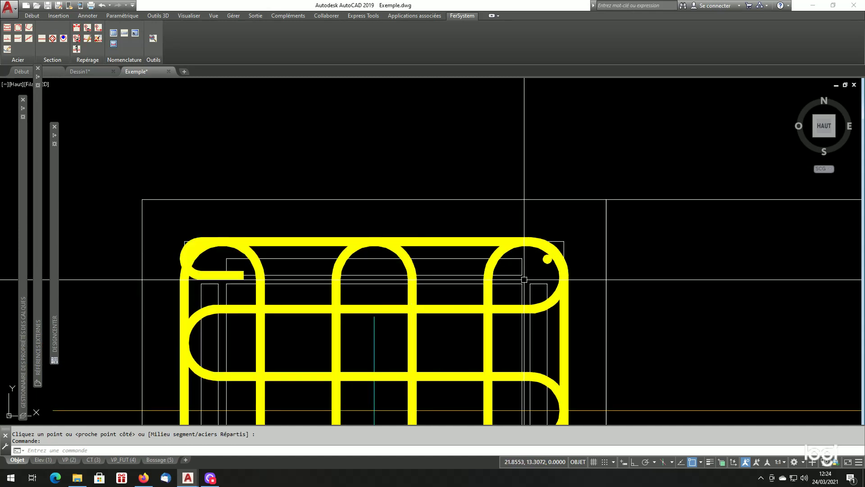
# Mirror the section bar about the vertical axis midway between the plinth's two upper corners, keeping the source bar.
pyautogui.write('mi')
pyautogui.press('Return')
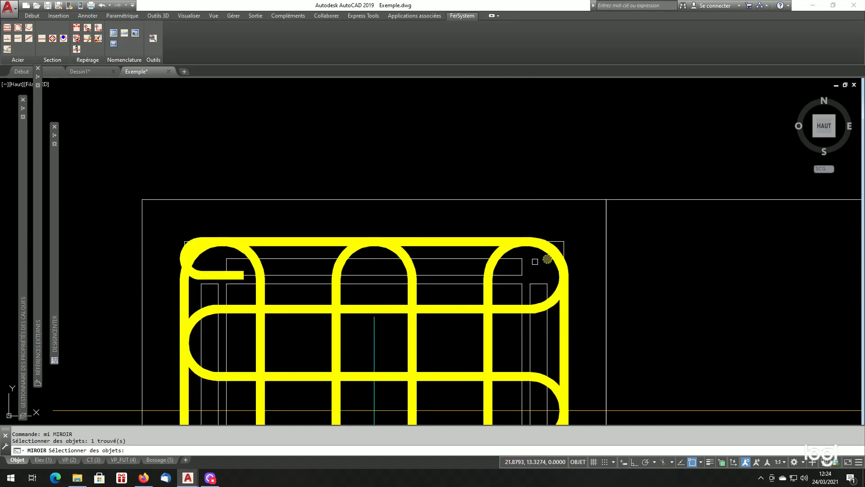
pyautogui.scroll(-4, 535, 262)
pyautogui.press('Return')
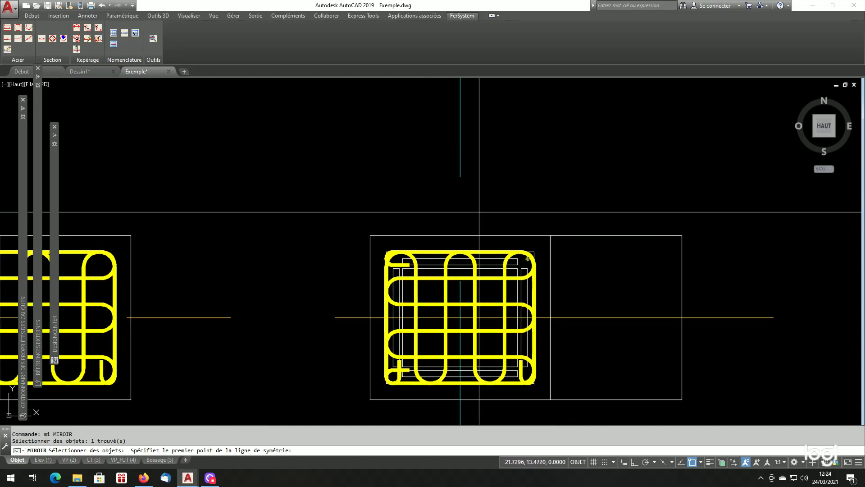
pyautogui.keyDown('shift'); pyautogui.rightClick(501, 189); pyautogui.keyUp('shift')
pyautogui.click(539, 213)
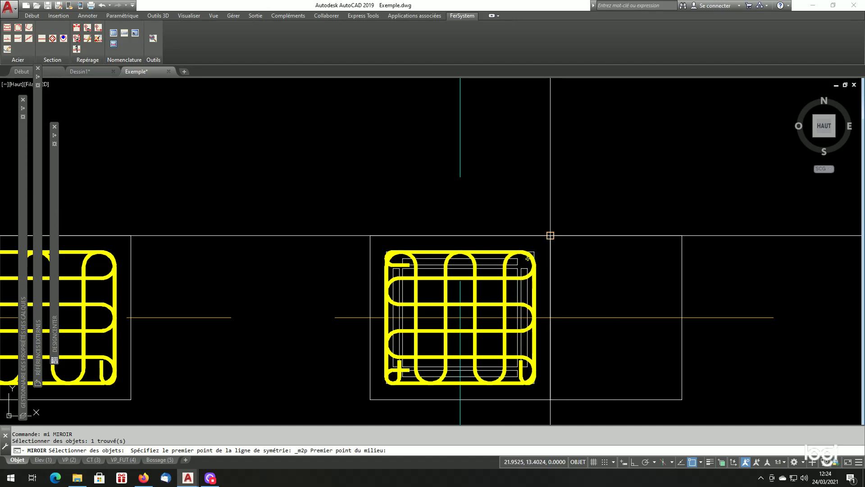
pyautogui.click(550, 235)
pyautogui.click(370, 236)
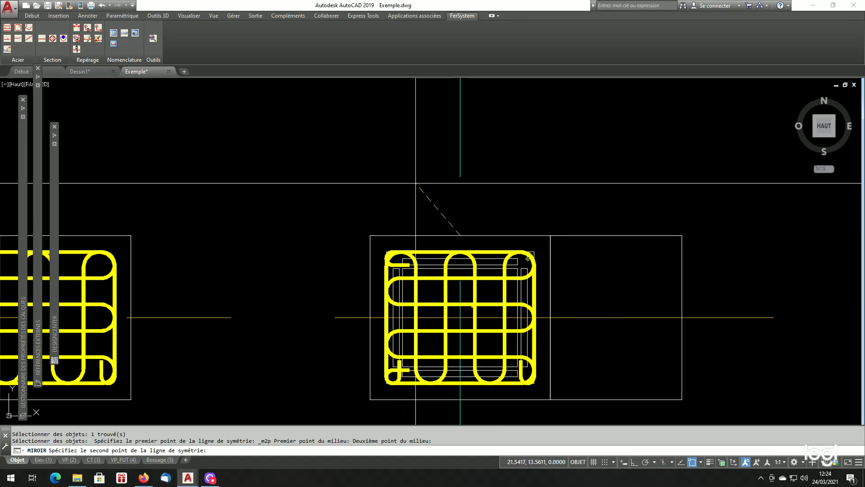
pyautogui.press('F8')
pyautogui.click(413, 167)
pyautogui.press('Return')
# Mirror both upper section bars about the plinth's horizontal centre axis in plan, keeping the source bars.
pyautogui.scroll(4, 418, 268)
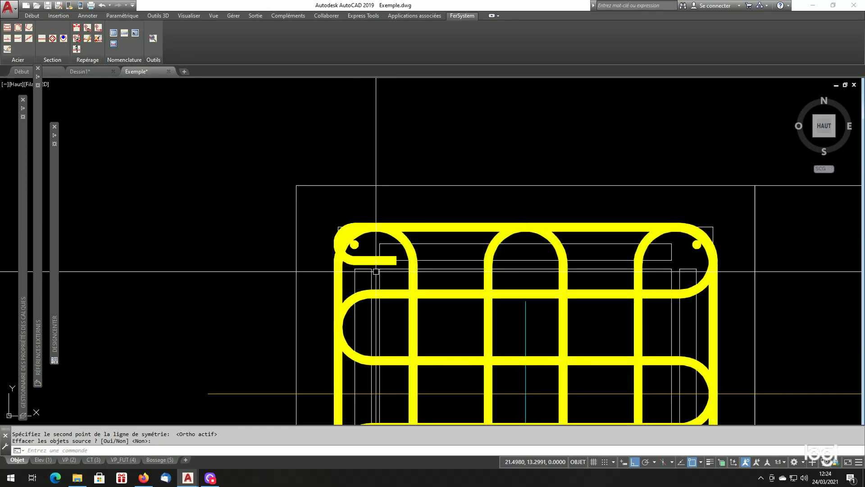
pyautogui.press('Return')
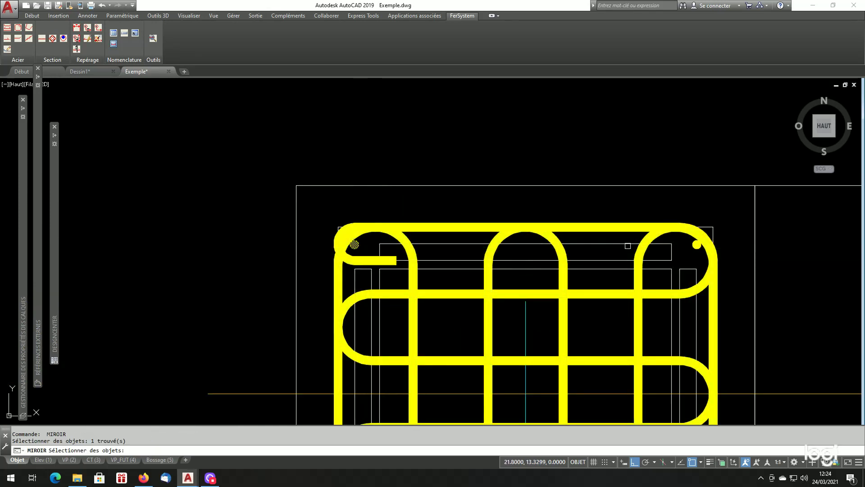
pyautogui.scroll(-4, 694, 249)
pyautogui.press('Return')
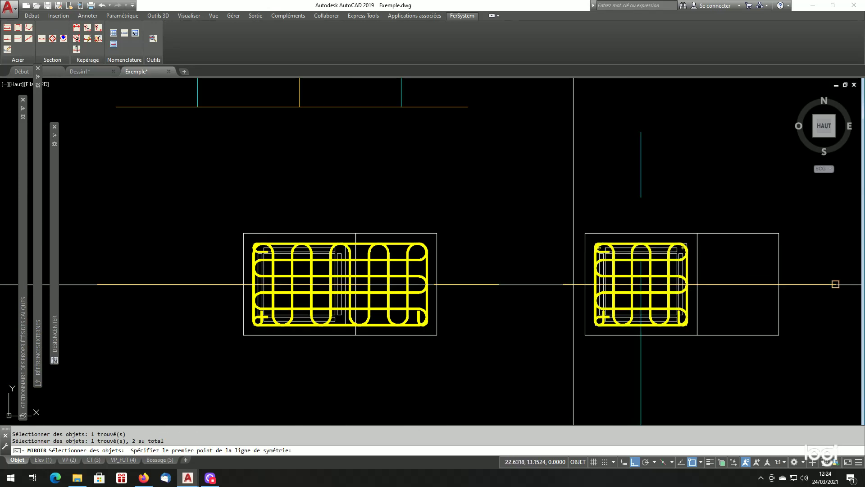
pyautogui.scroll(-2, 677, 327)
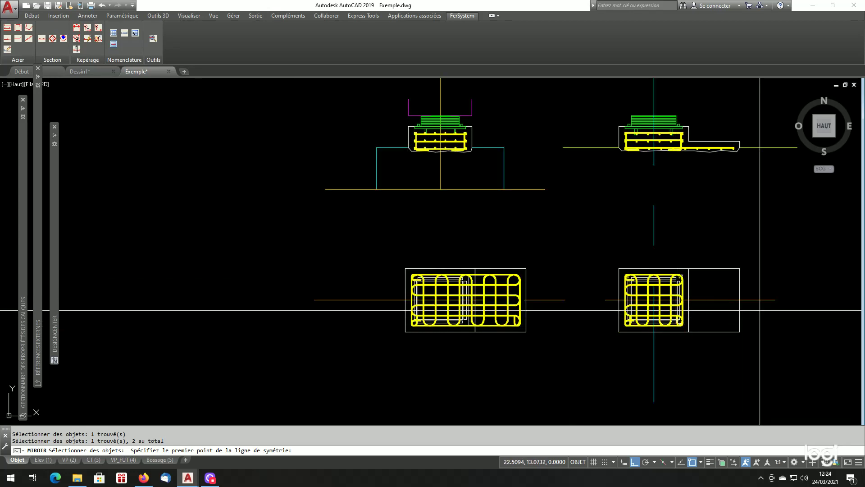
pyautogui.click(774, 300)
pyautogui.scroll(4, 813, 311)
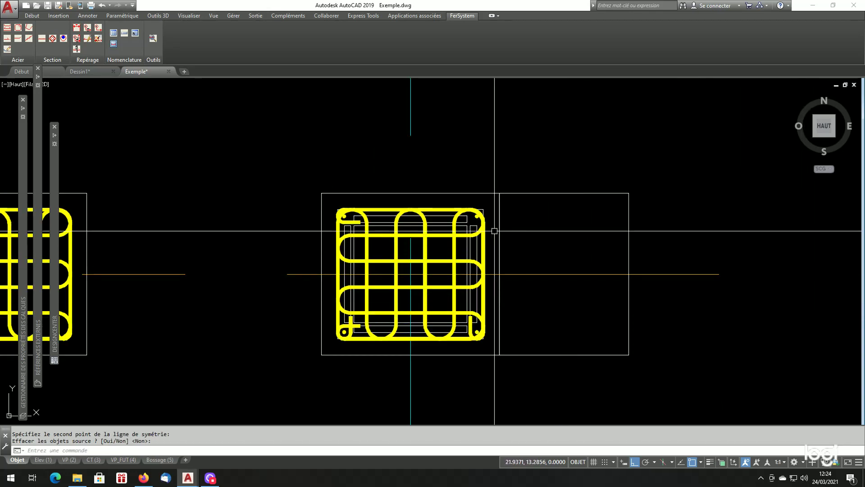
pyautogui.click(675, 297)
pyautogui.scroll(-4, 677, 304)
pyautogui.press('Return')
# Copy the four corner section bars from the right plan view to the left one, matching the plinths' lower left corners.
pyautogui.scroll(4, 472, 295)
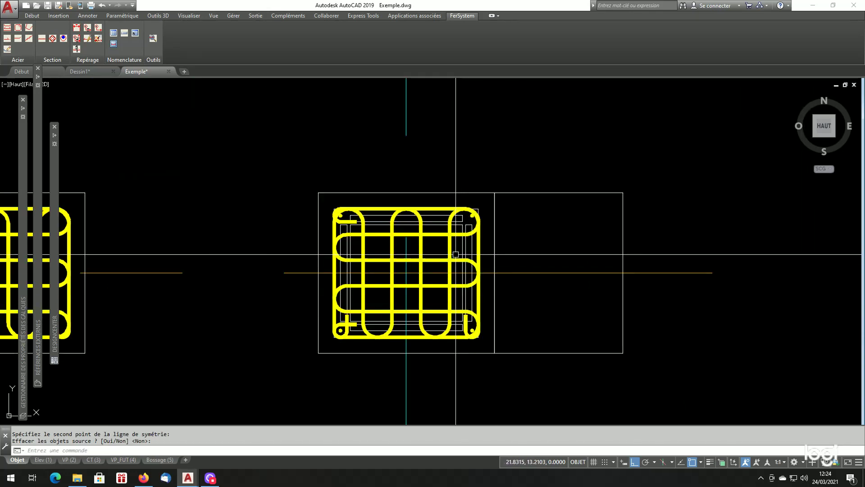
pyautogui.write('cp')
pyautogui.press('Return')
pyautogui.scroll(4, 321, 227)
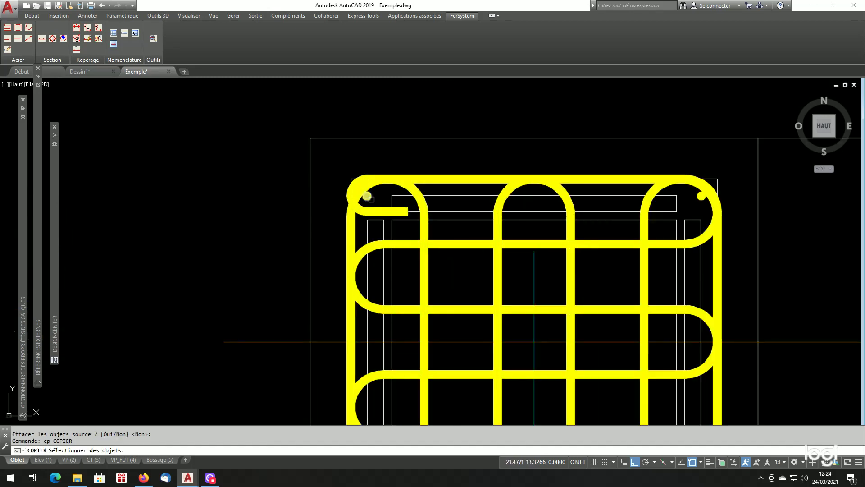
pyautogui.click(370, 197)
pyautogui.scroll(-4, 371, 199)
pyautogui.scroll(4, 383, 343)
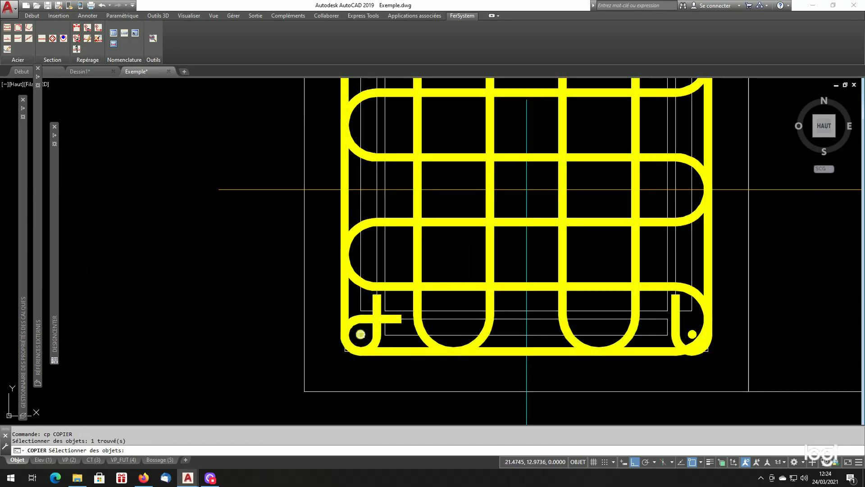
pyautogui.click(390, 335)
pyautogui.scroll(-4, 389, 335)
pyautogui.scroll(2, 471, 234)
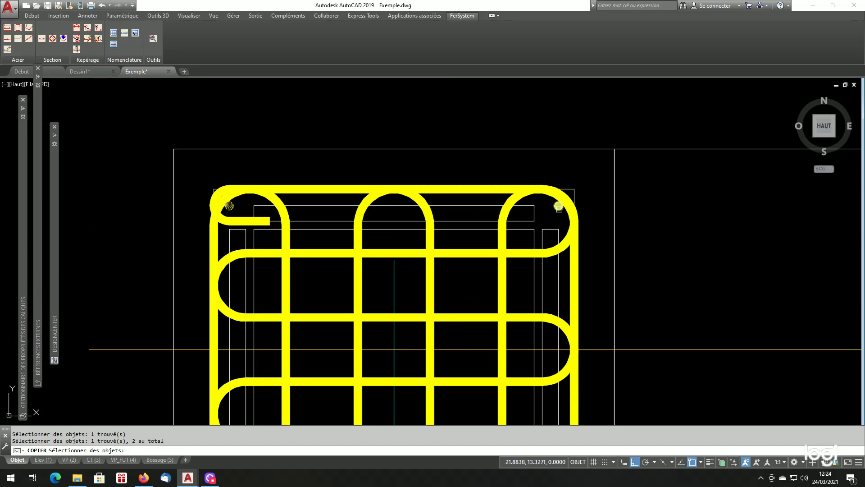
pyautogui.scroll(-4, 559, 206)
pyautogui.scroll(4, 554, 347)
pyautogui.click(226, 345)
pyautogui.click(552, 346)
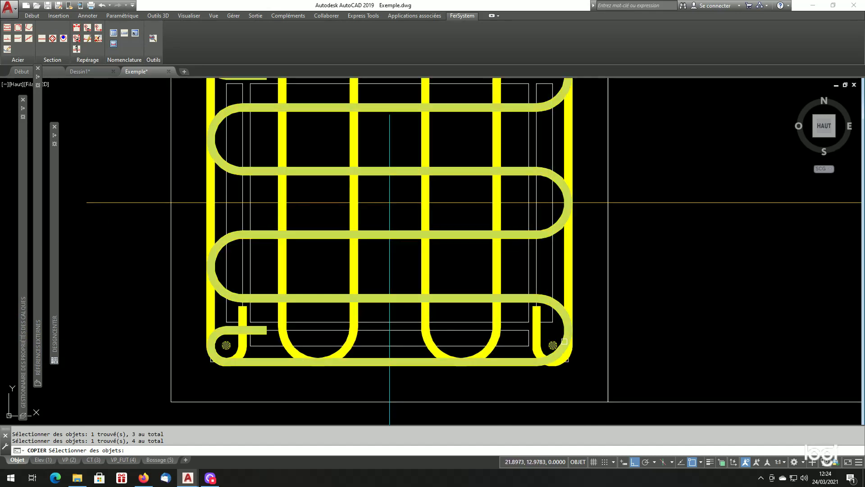
pyautogui.scroll(-4, 565, 342)
pyautogui.press('Return')
pyautogui.click(410, 363)
pyautogui.scroll(-4, 497, 366)
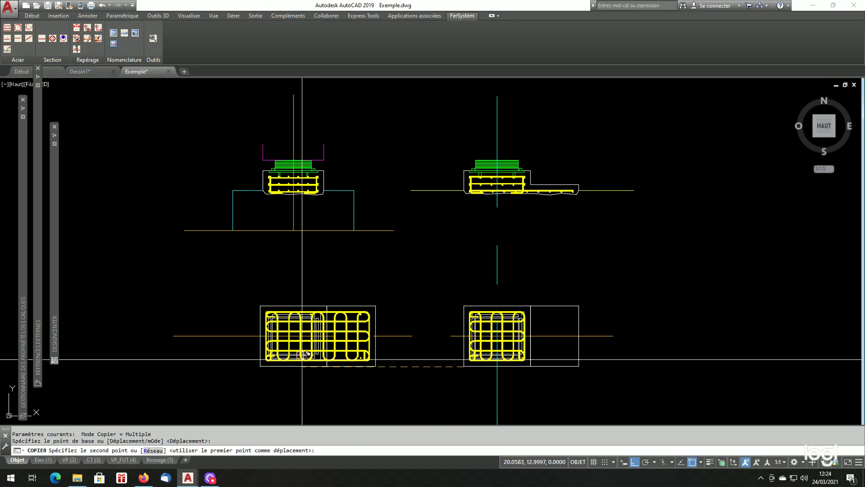
pyautogui.scroll(4, 302, 359)
pyautogui.click(261, 366)
pyautogui.press('Return')
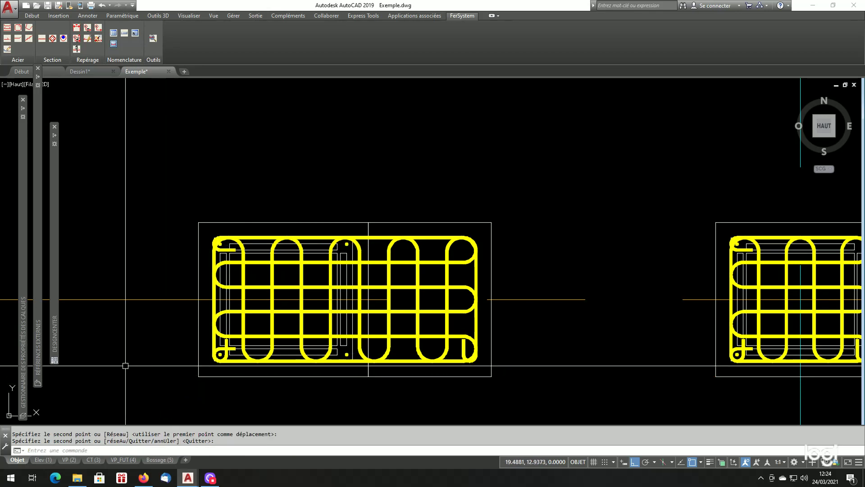
# Zoom to a window framing all the views of the drawing to examine the completed reinforcement.
pyautogui.scroll(-4, 125, 366)
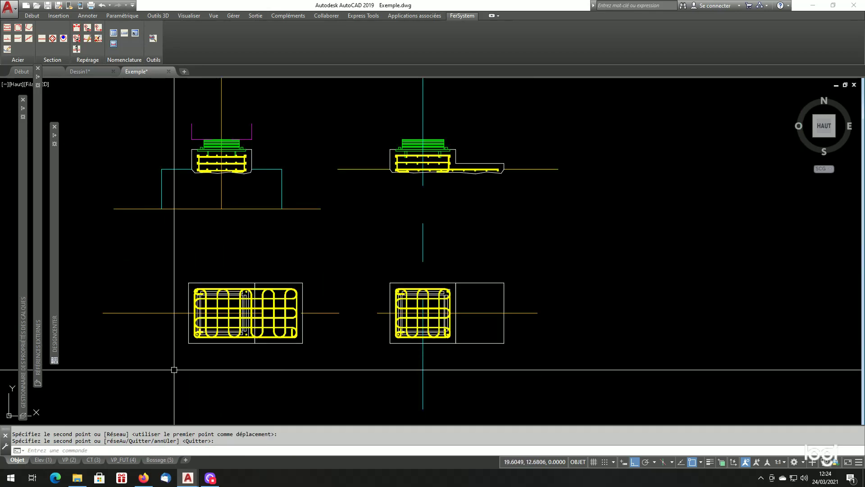
pyautogui.scroll(-2, 163, 368)
pyautogui.scroll(2, 153, 364)
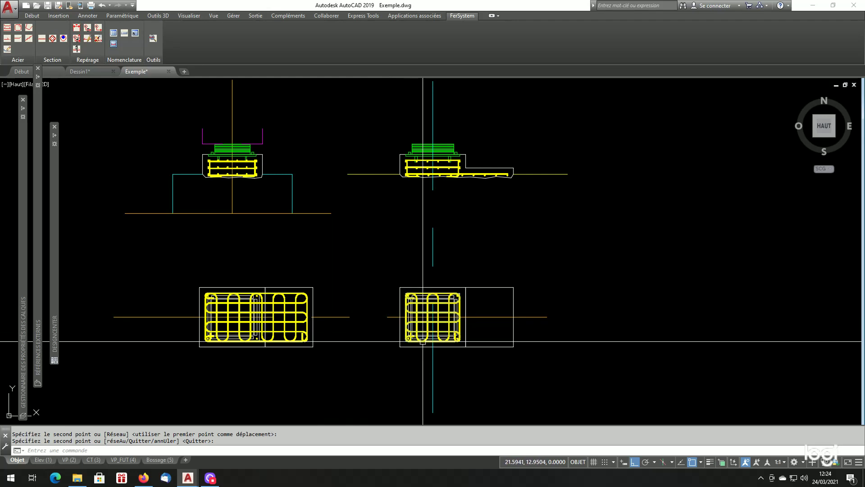
pyautogui.scroll(-2, 557, 264)
pyautogui.scroll(-6, 557, 263)
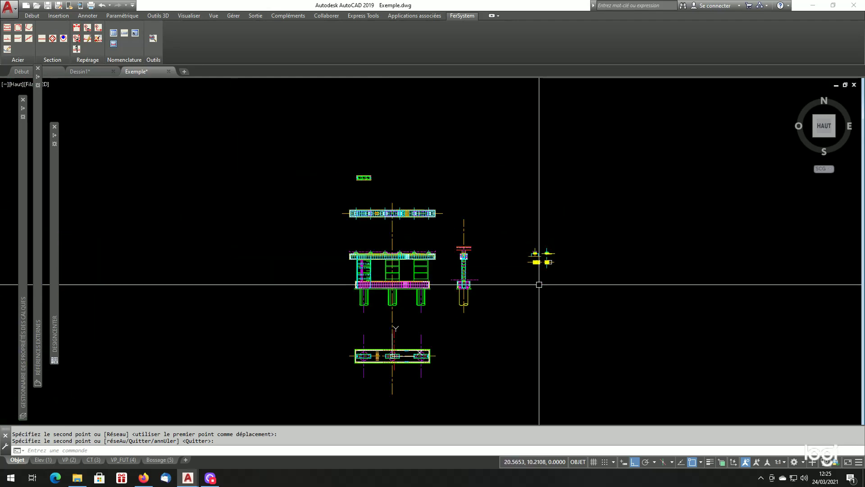
pyautogui.write('z')
pyautogui.press('Return')
pyautogui.click(319, 390)
pyautogui.click(593, 149)
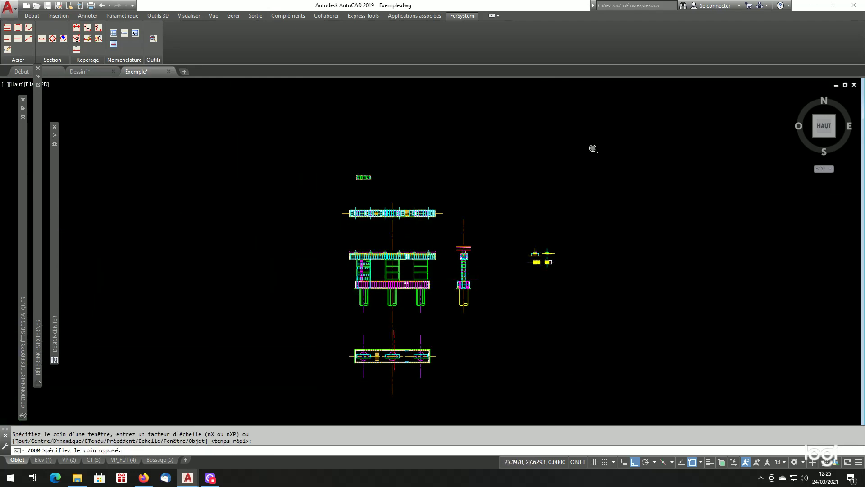